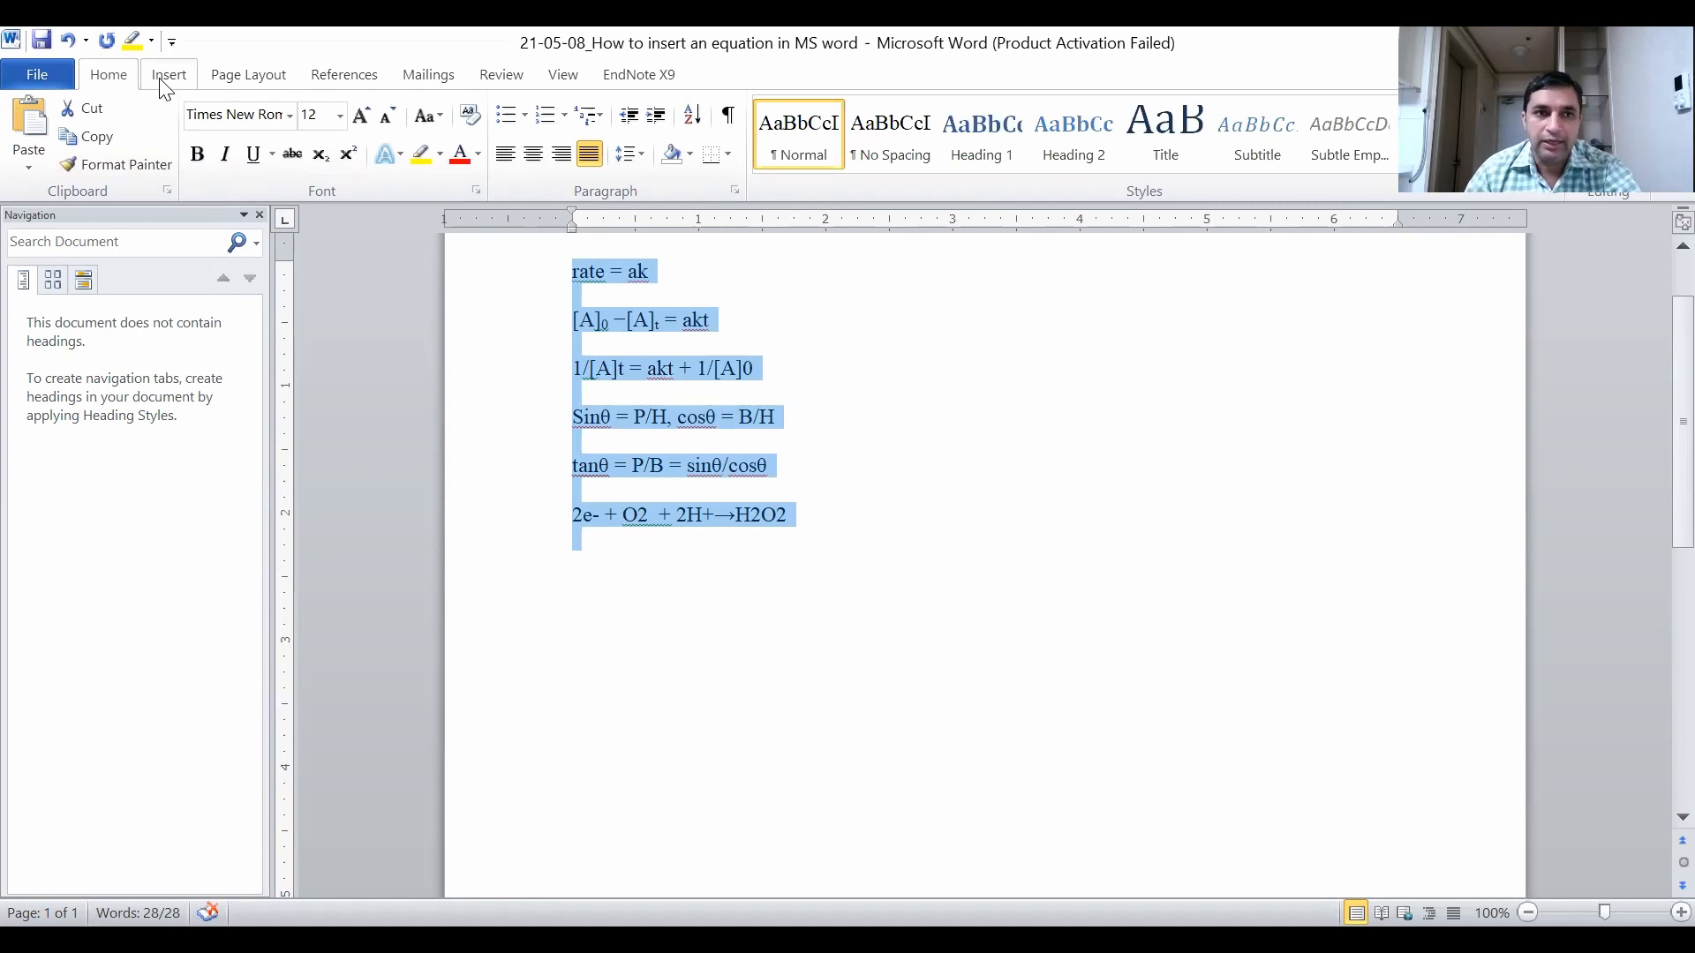
Insert a new equation on the empty line below the plain-text formulas, reading rate = ak with the number (1).
left_click(164, 77)
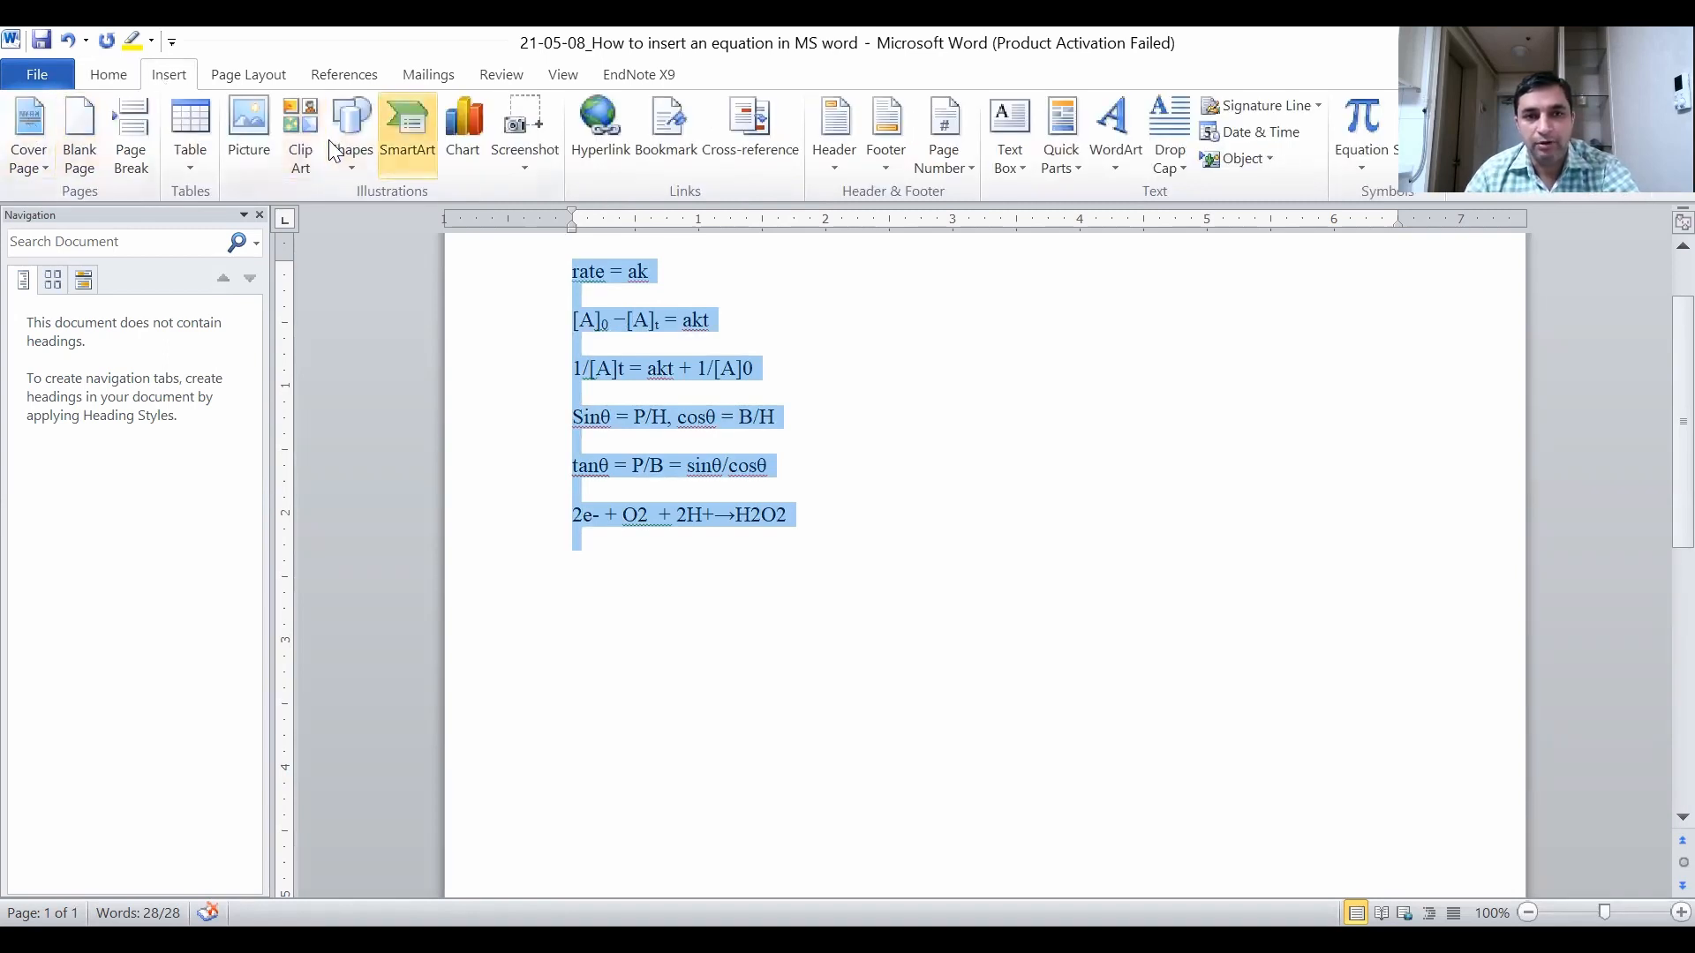
left_click(847, 579)
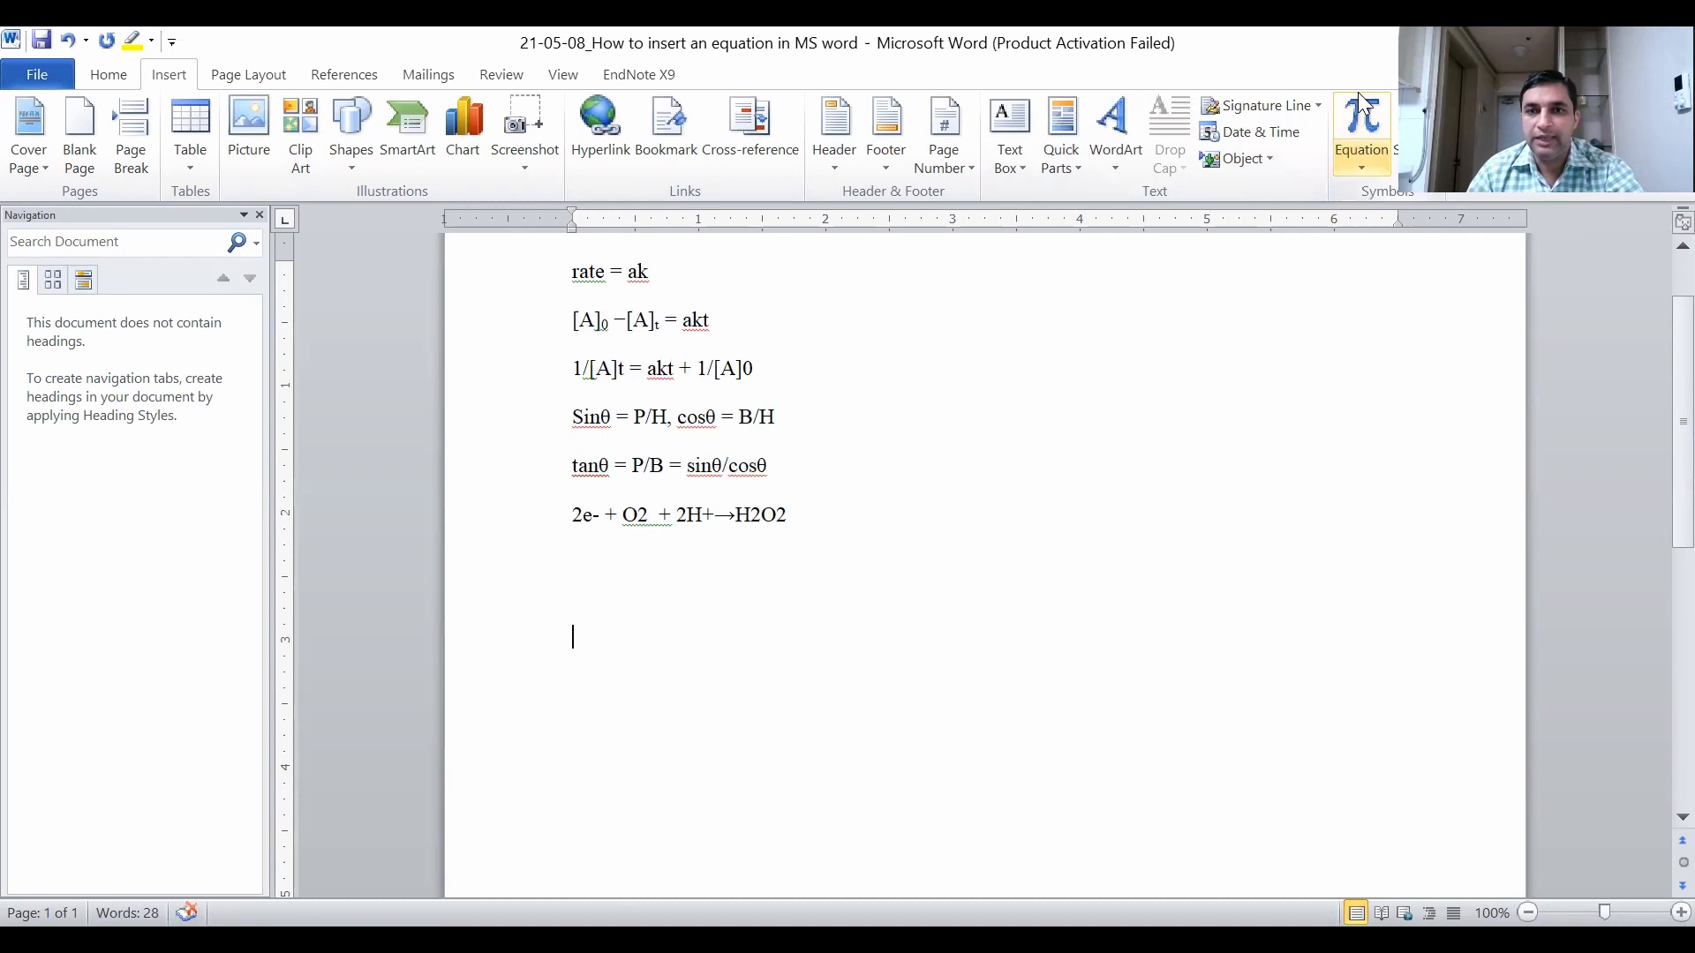
left_click(1361, 166)
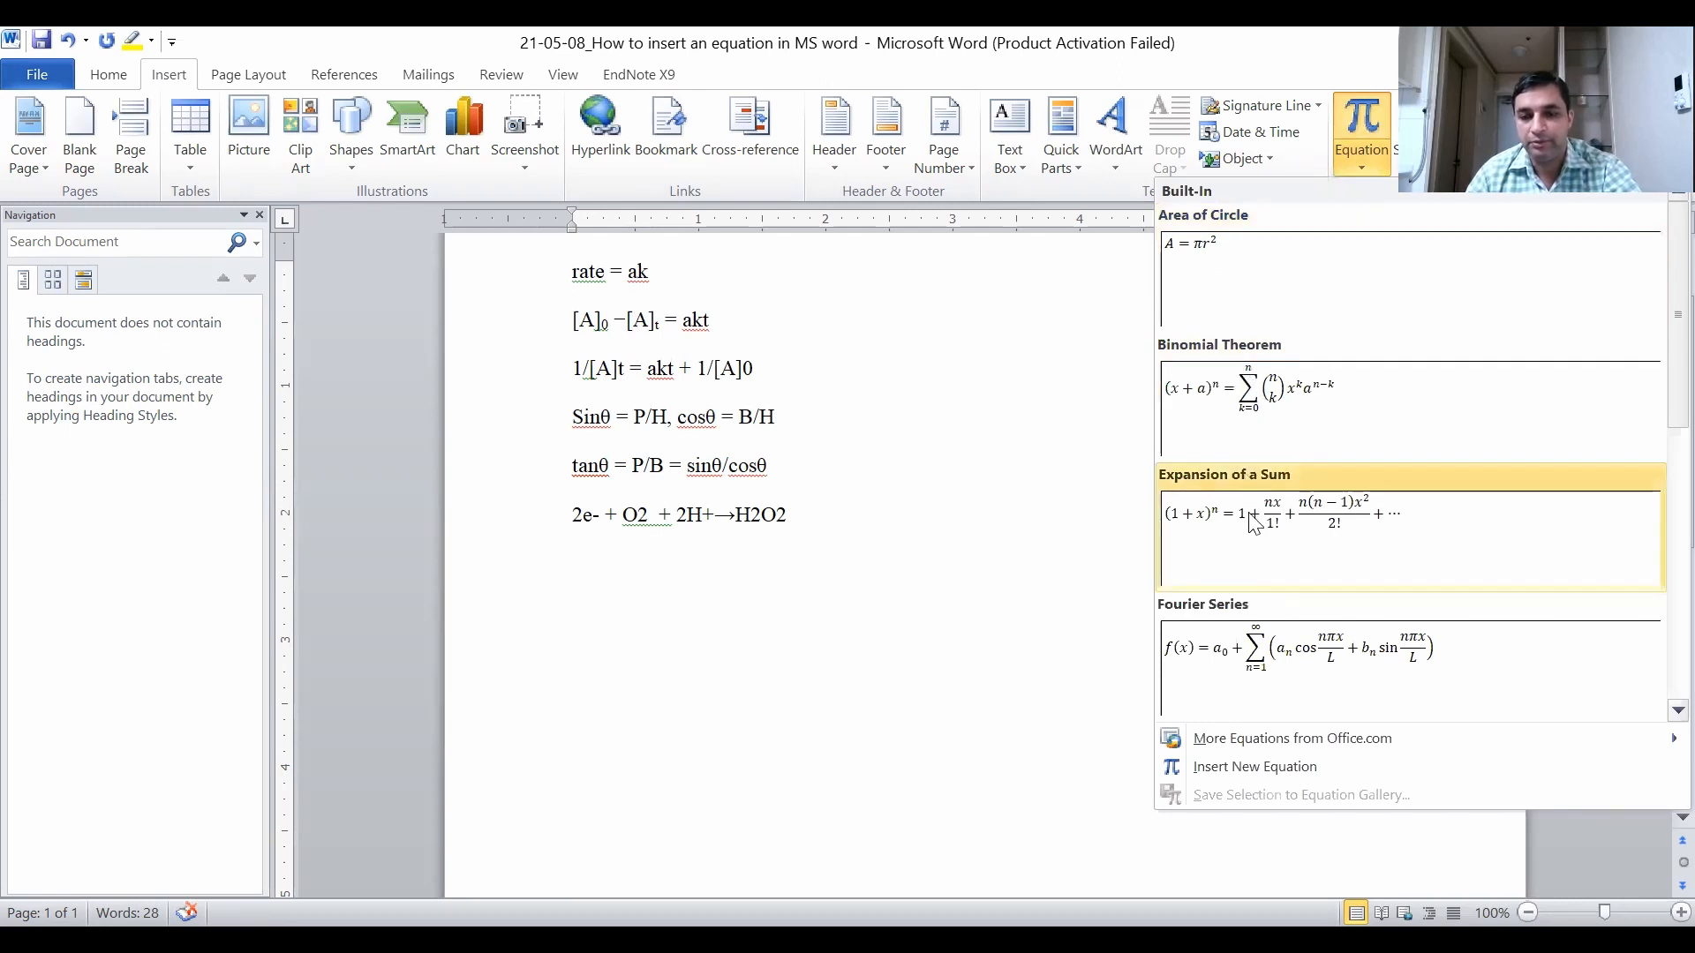
left_click(1257, 773)
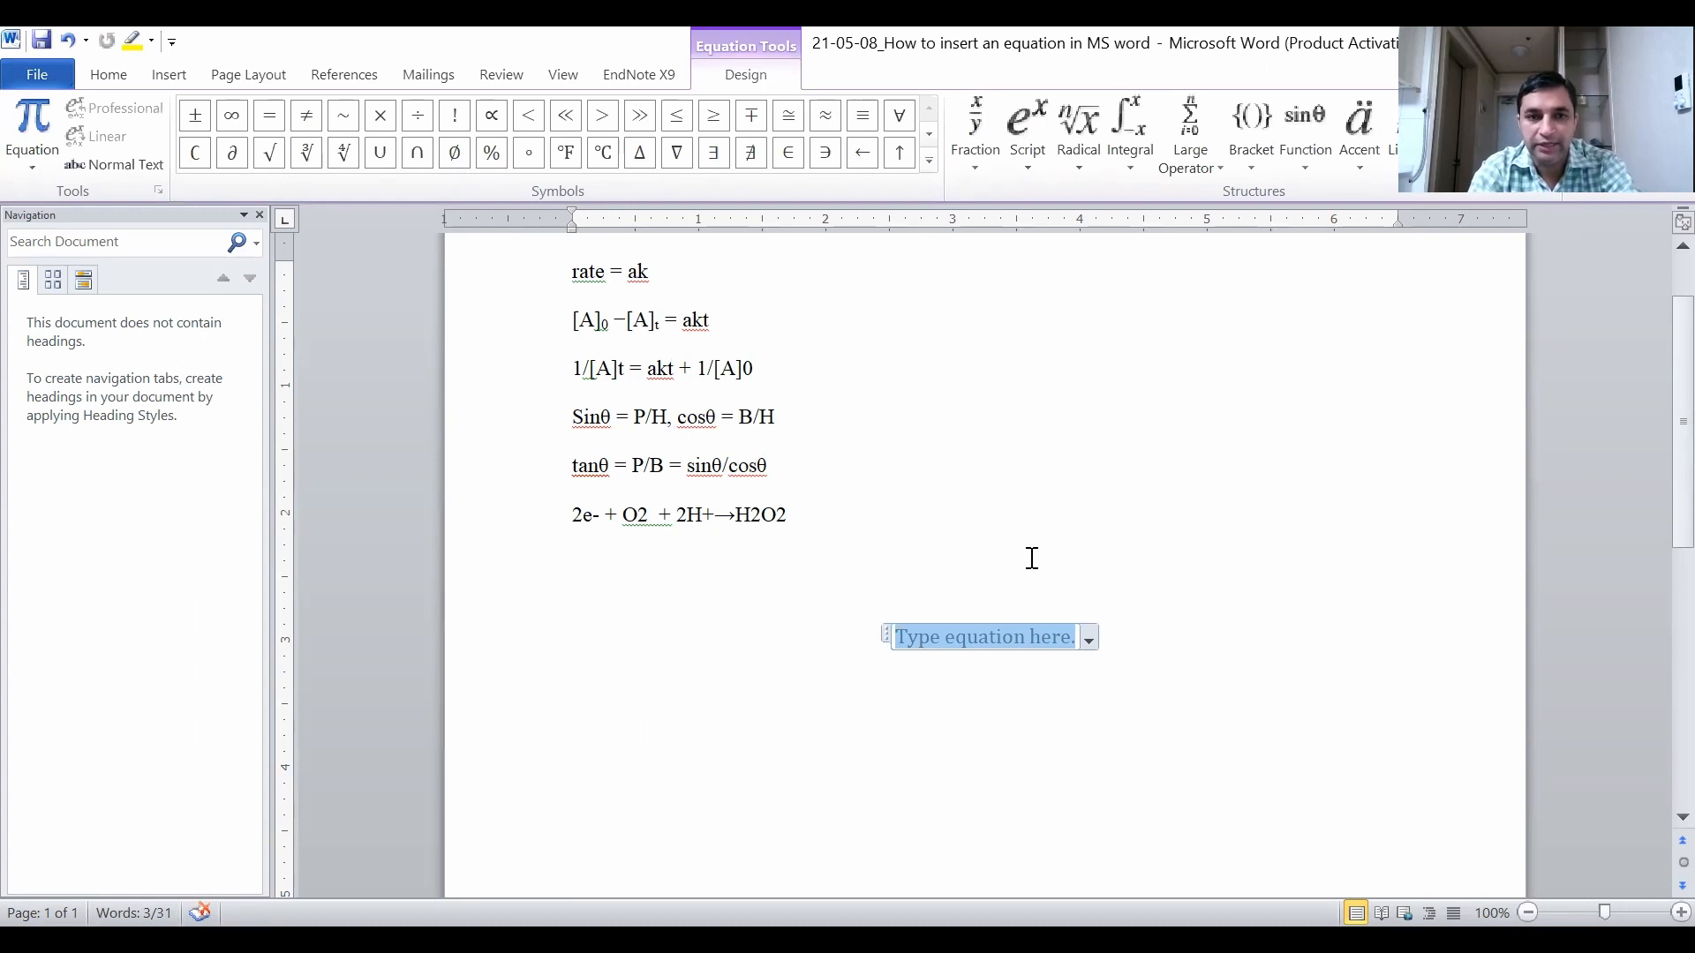
type("rate")
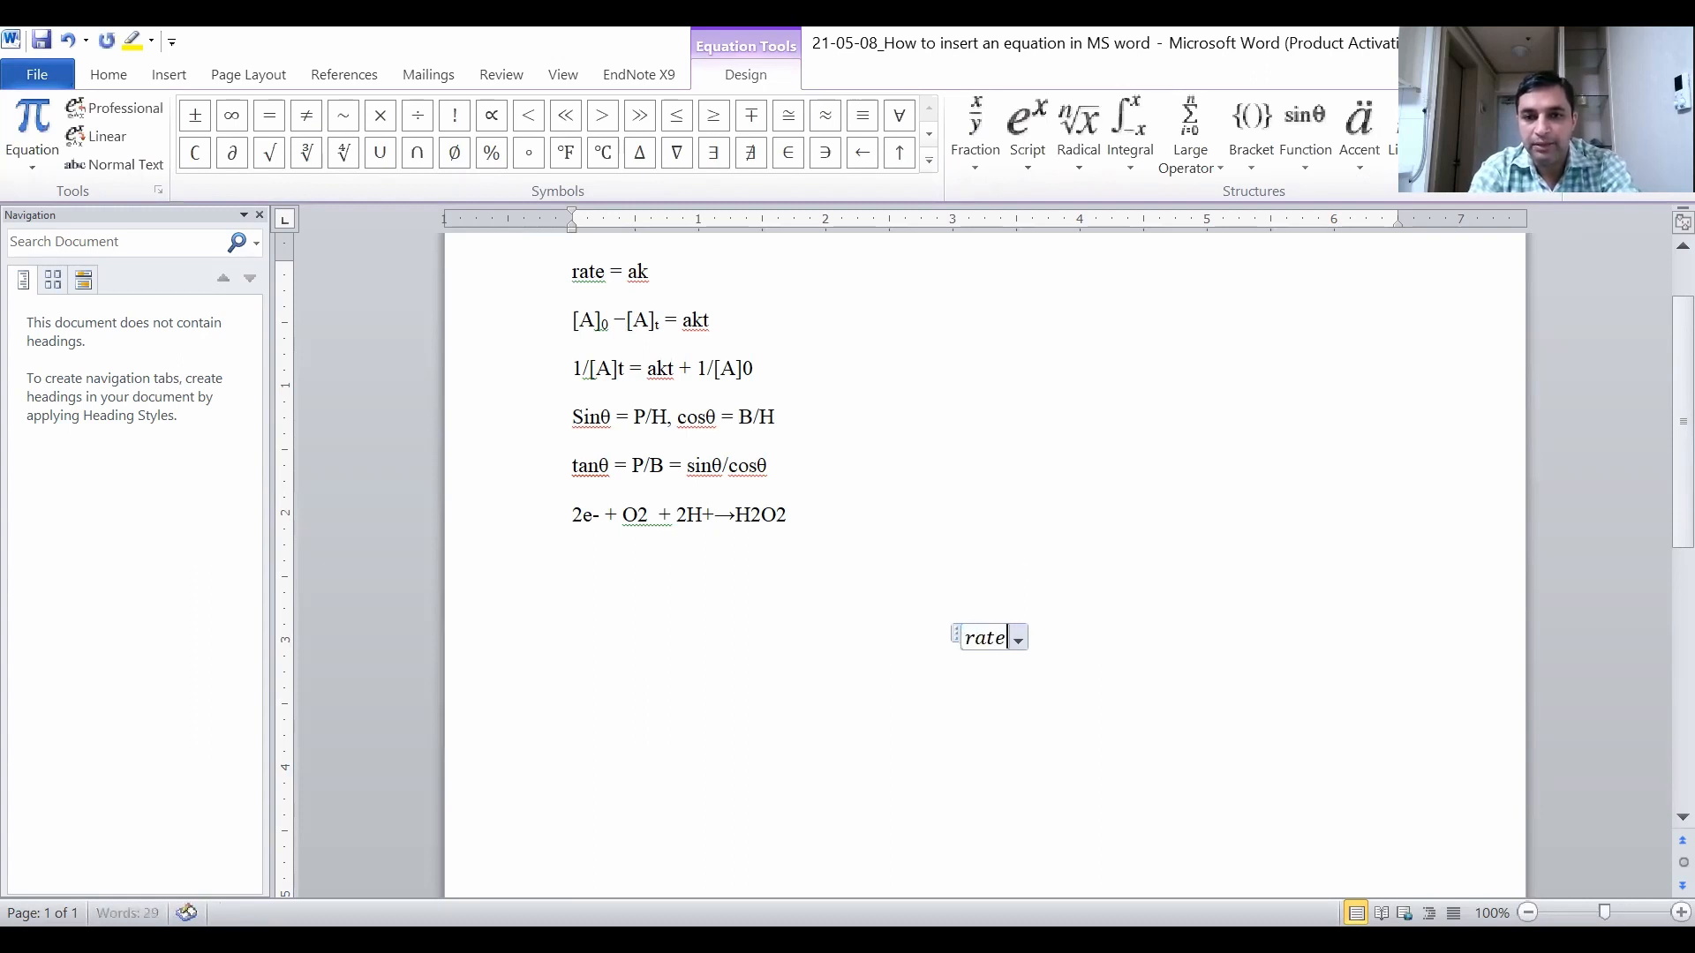
type(" = ak")
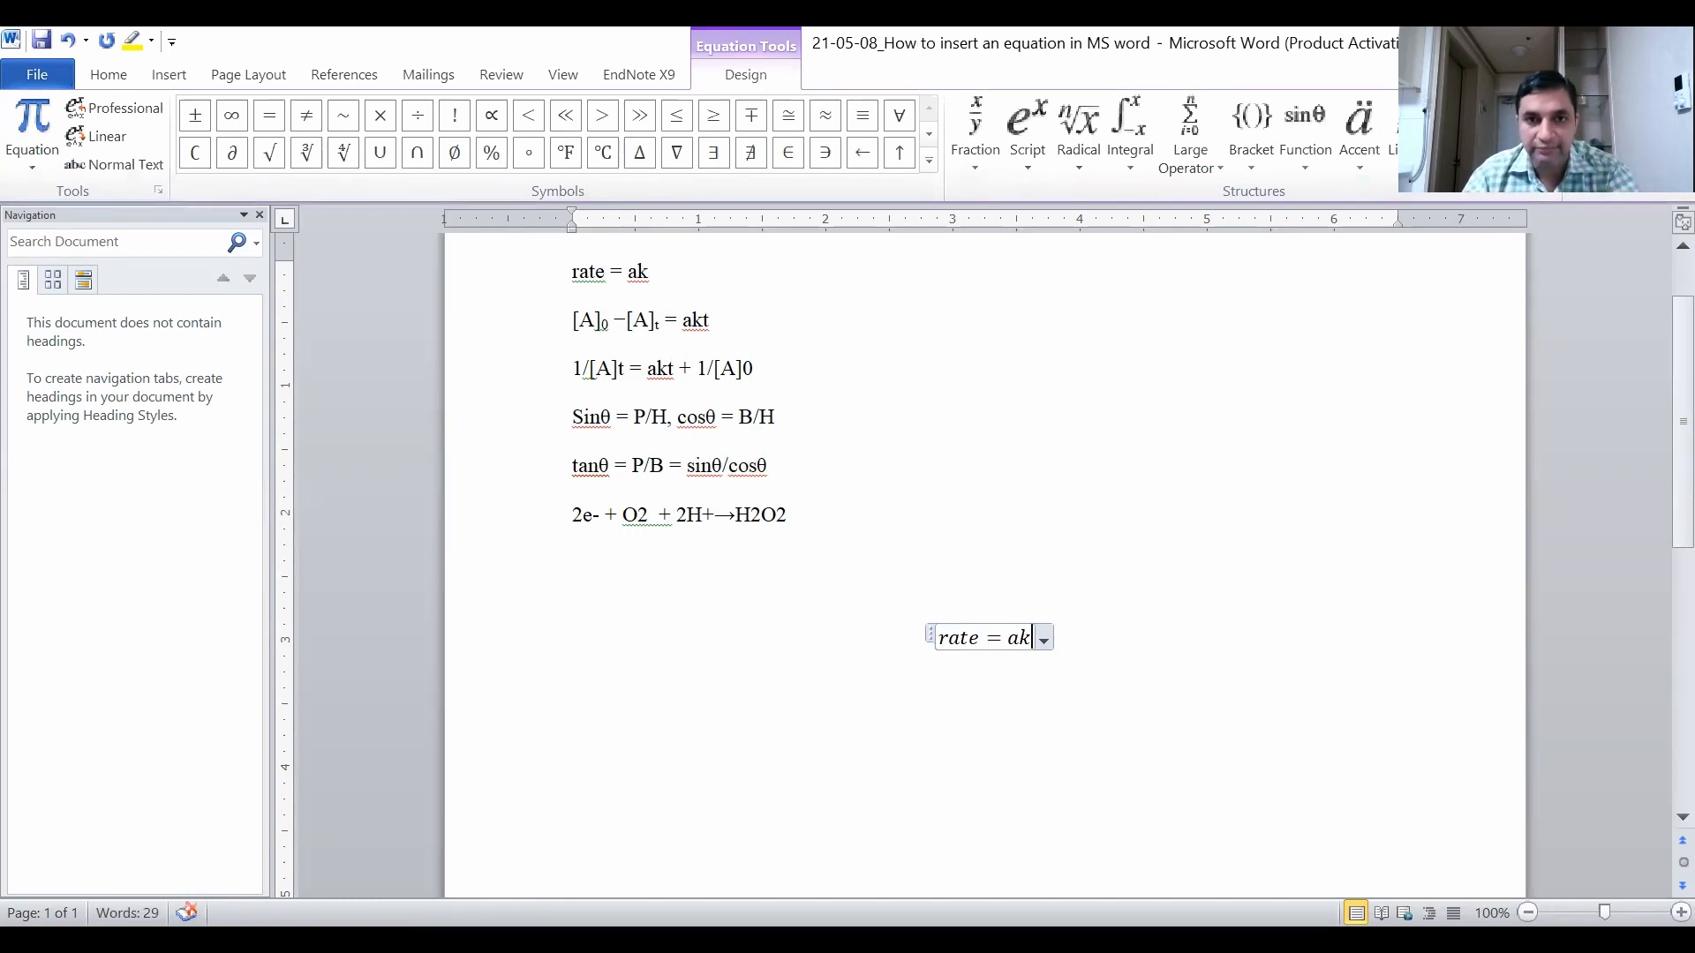
left_click(1125, 639)
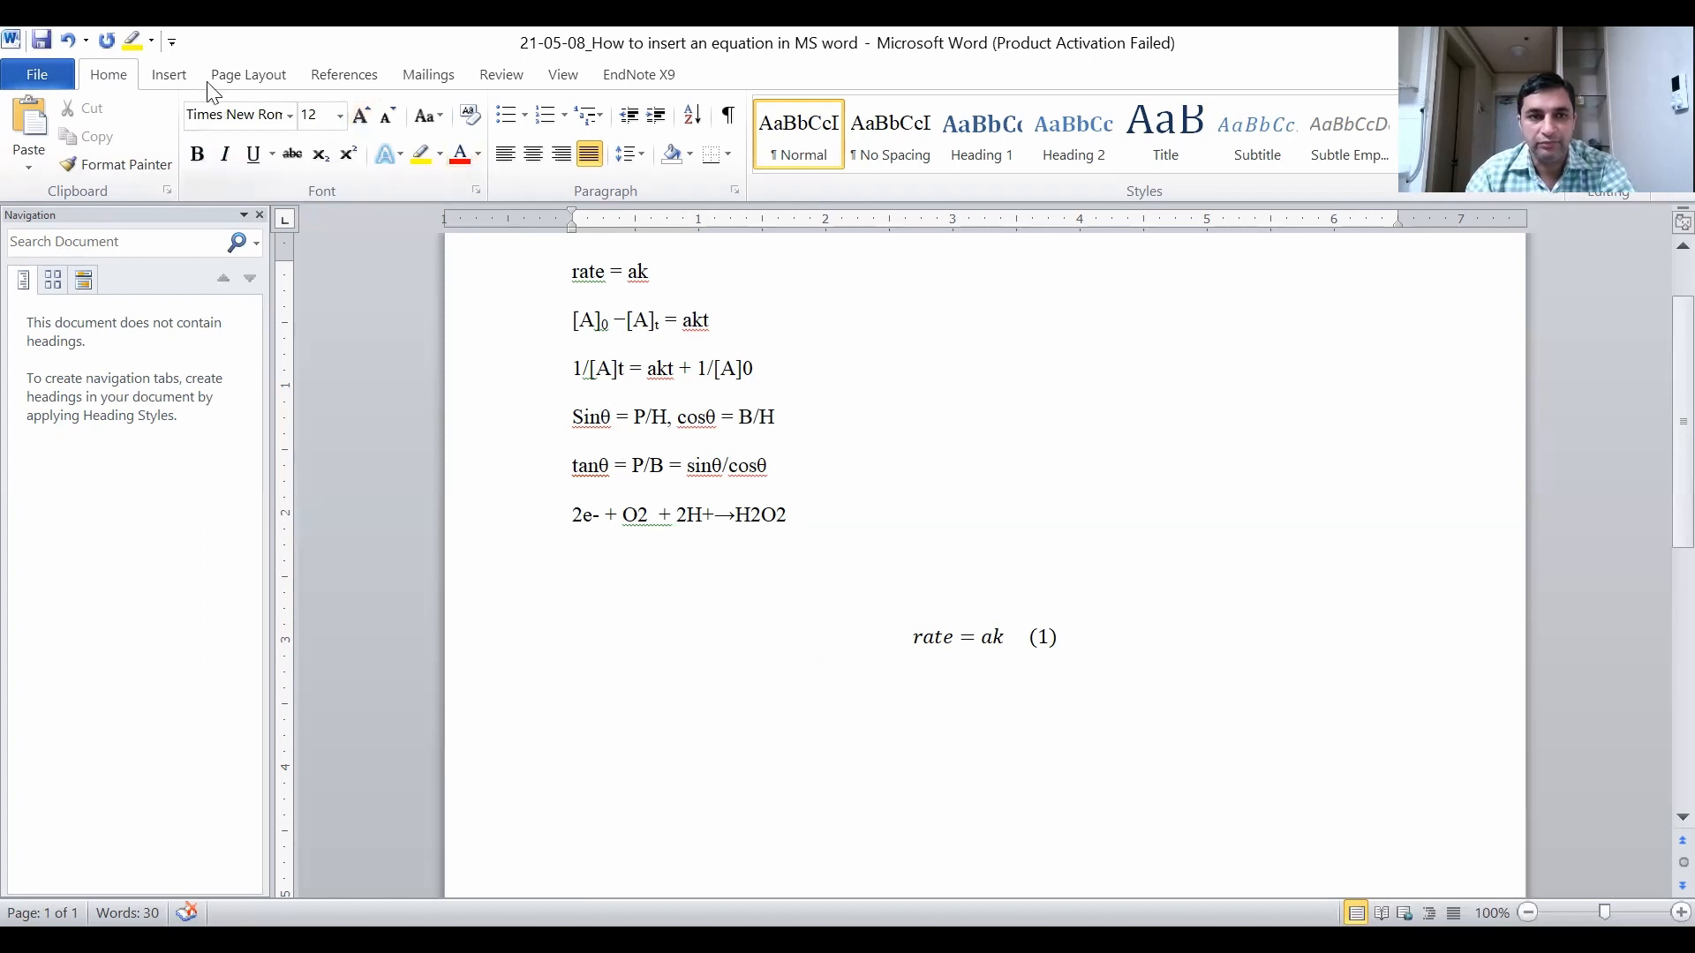
Insert a second new blank equation on the line below equation (1).
left_click(187, 76)
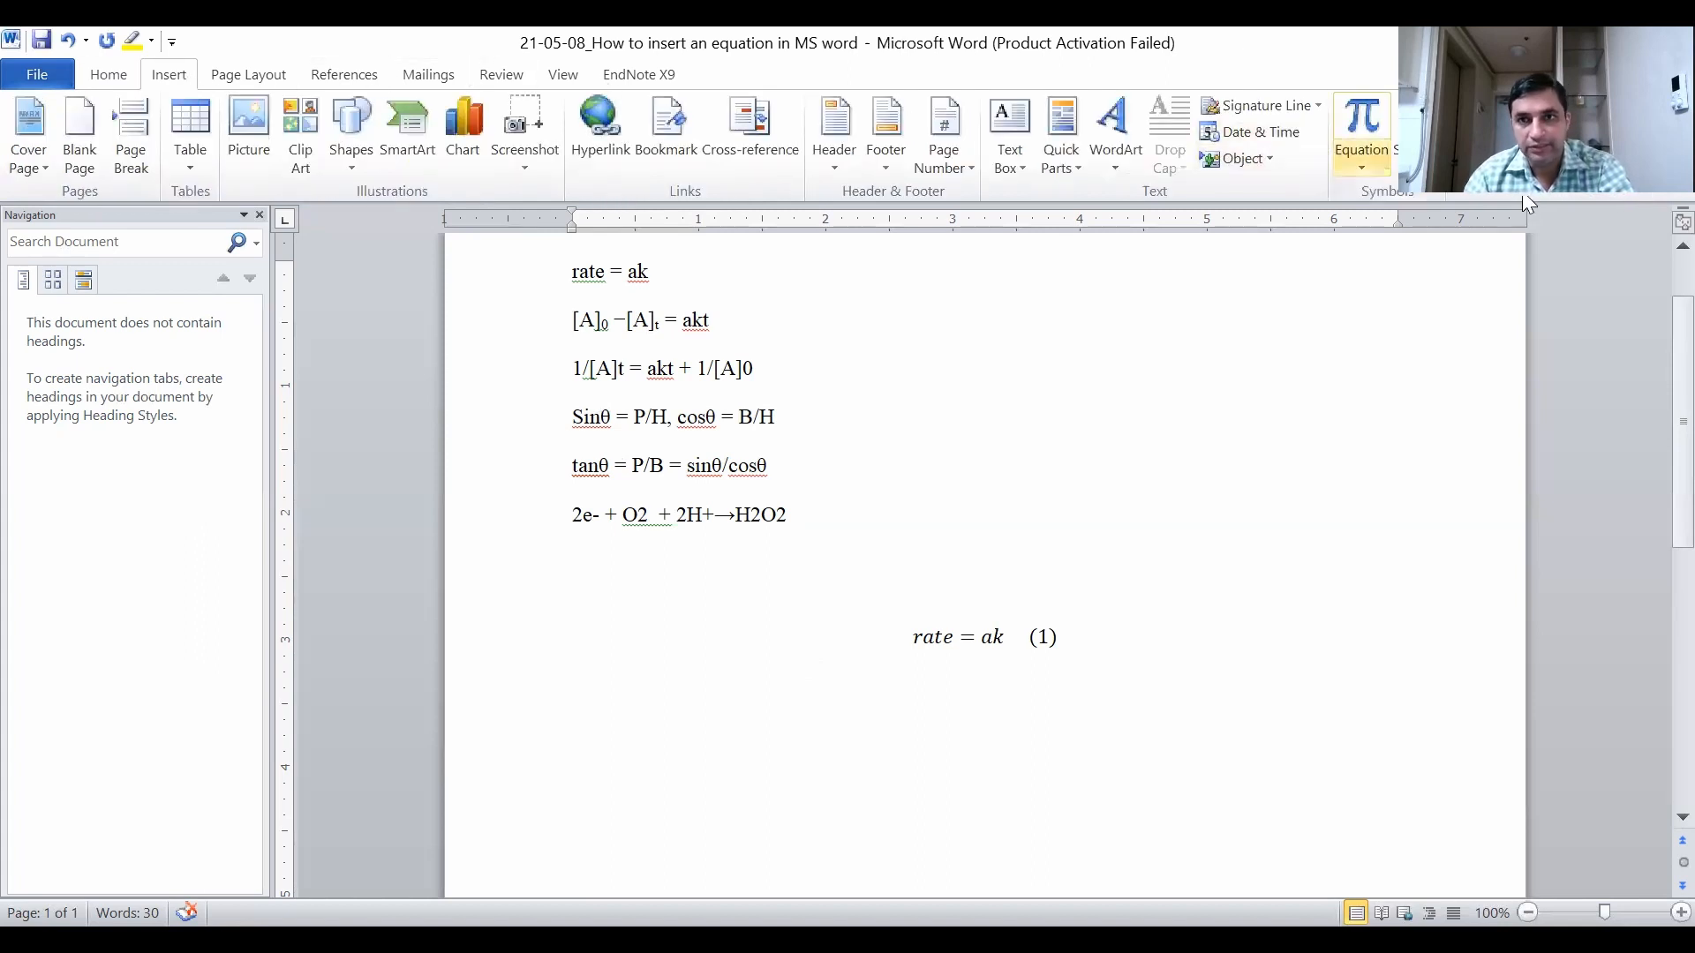
left_click(1361, 166)
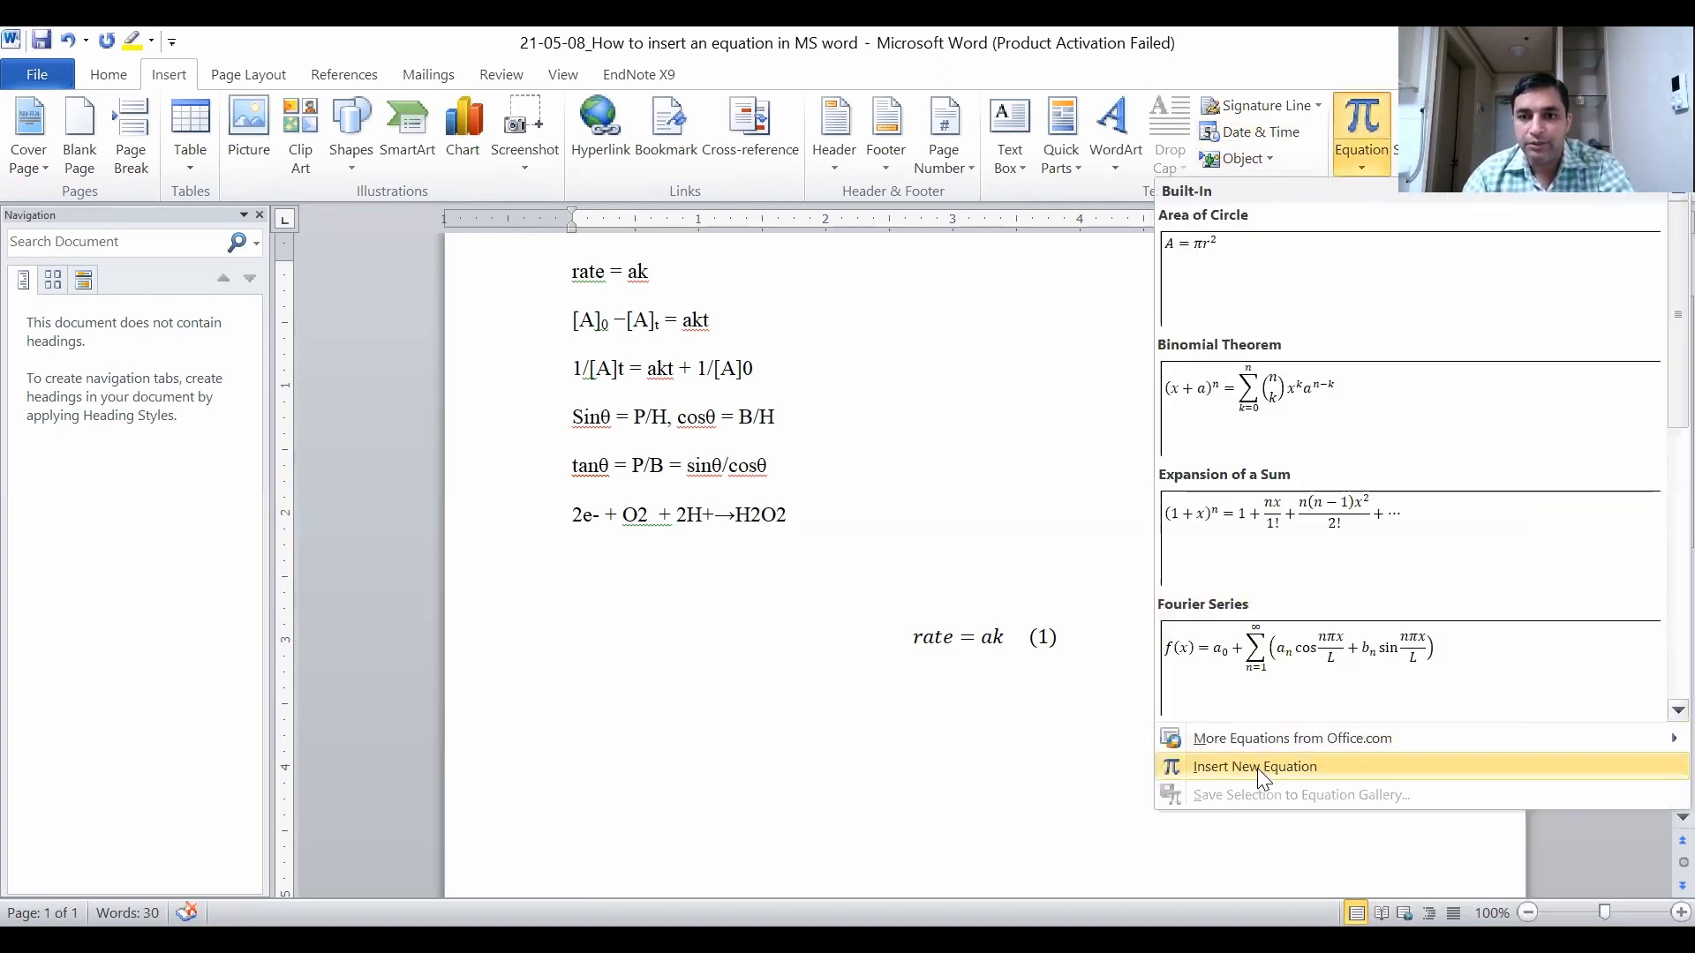
left_click(1257, 769)
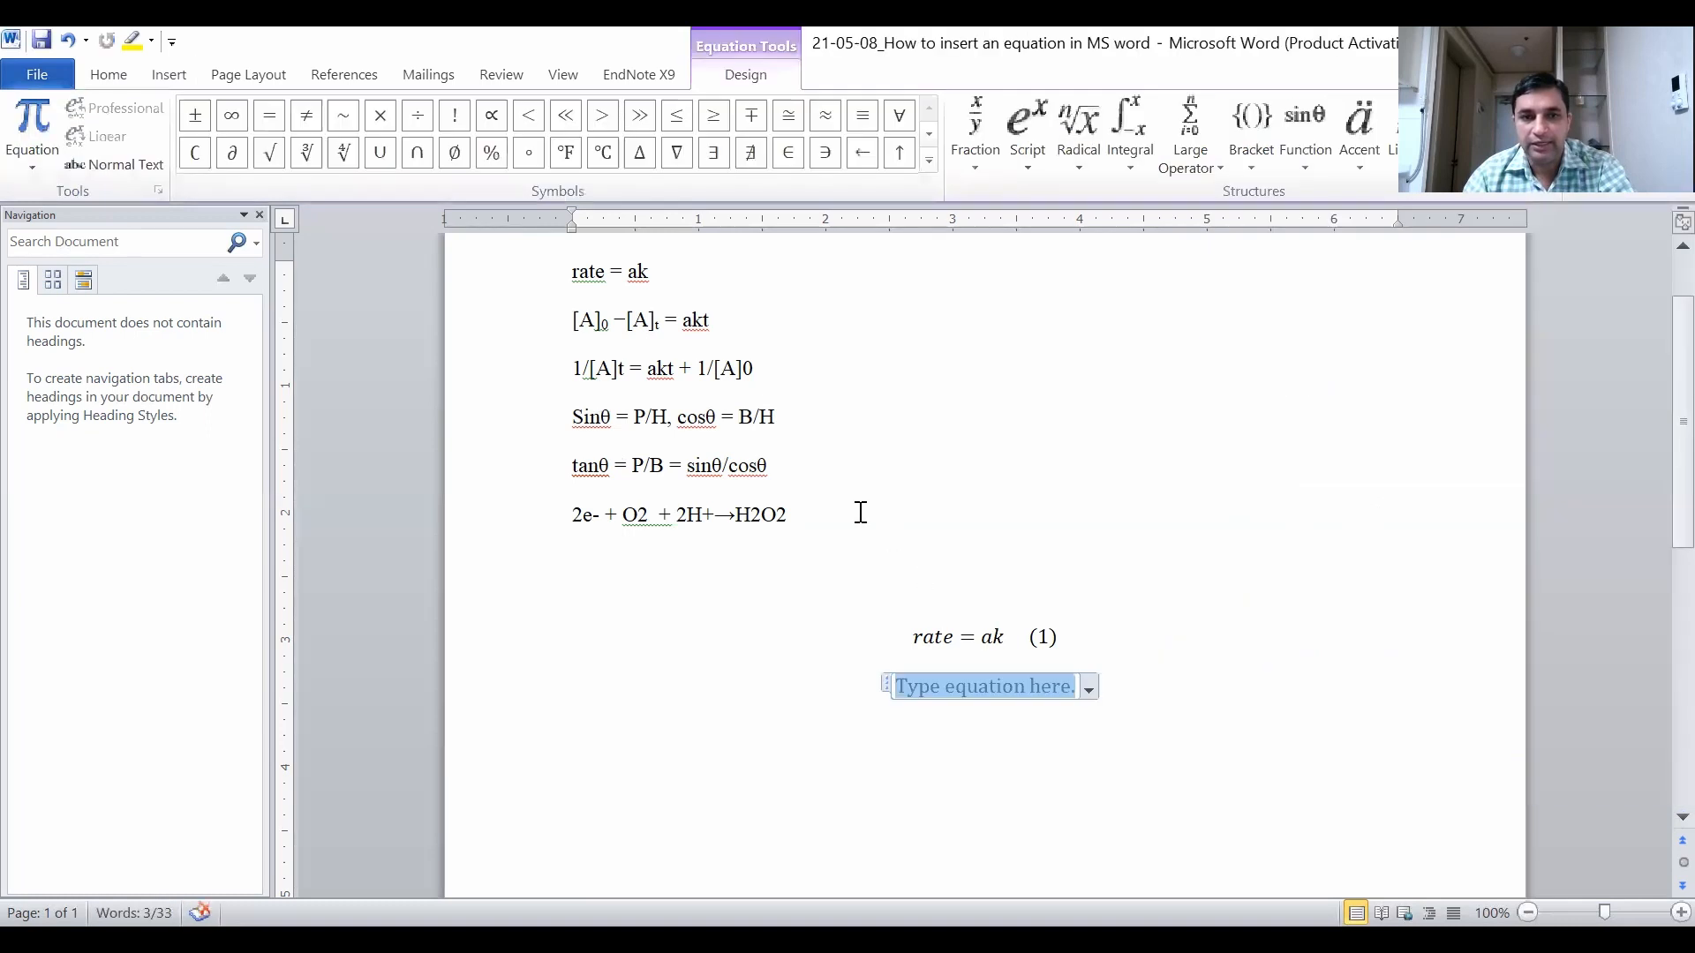
left_click_drag(570, 322, 660, 327)
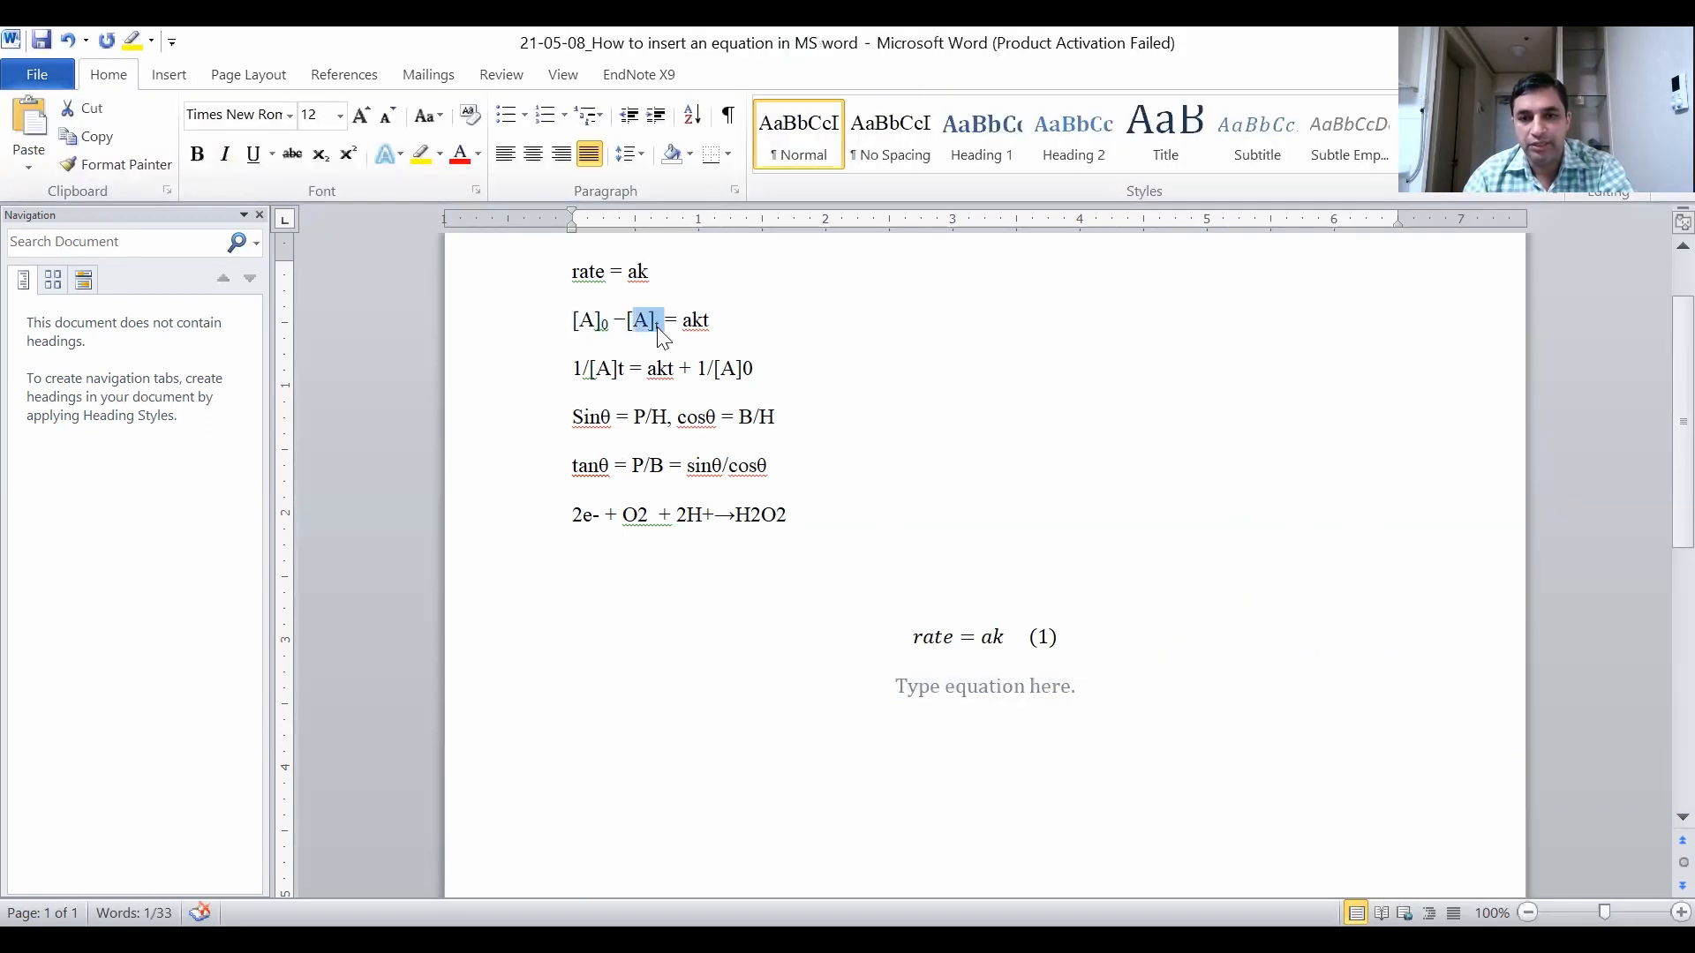
left_click(1013, 691)
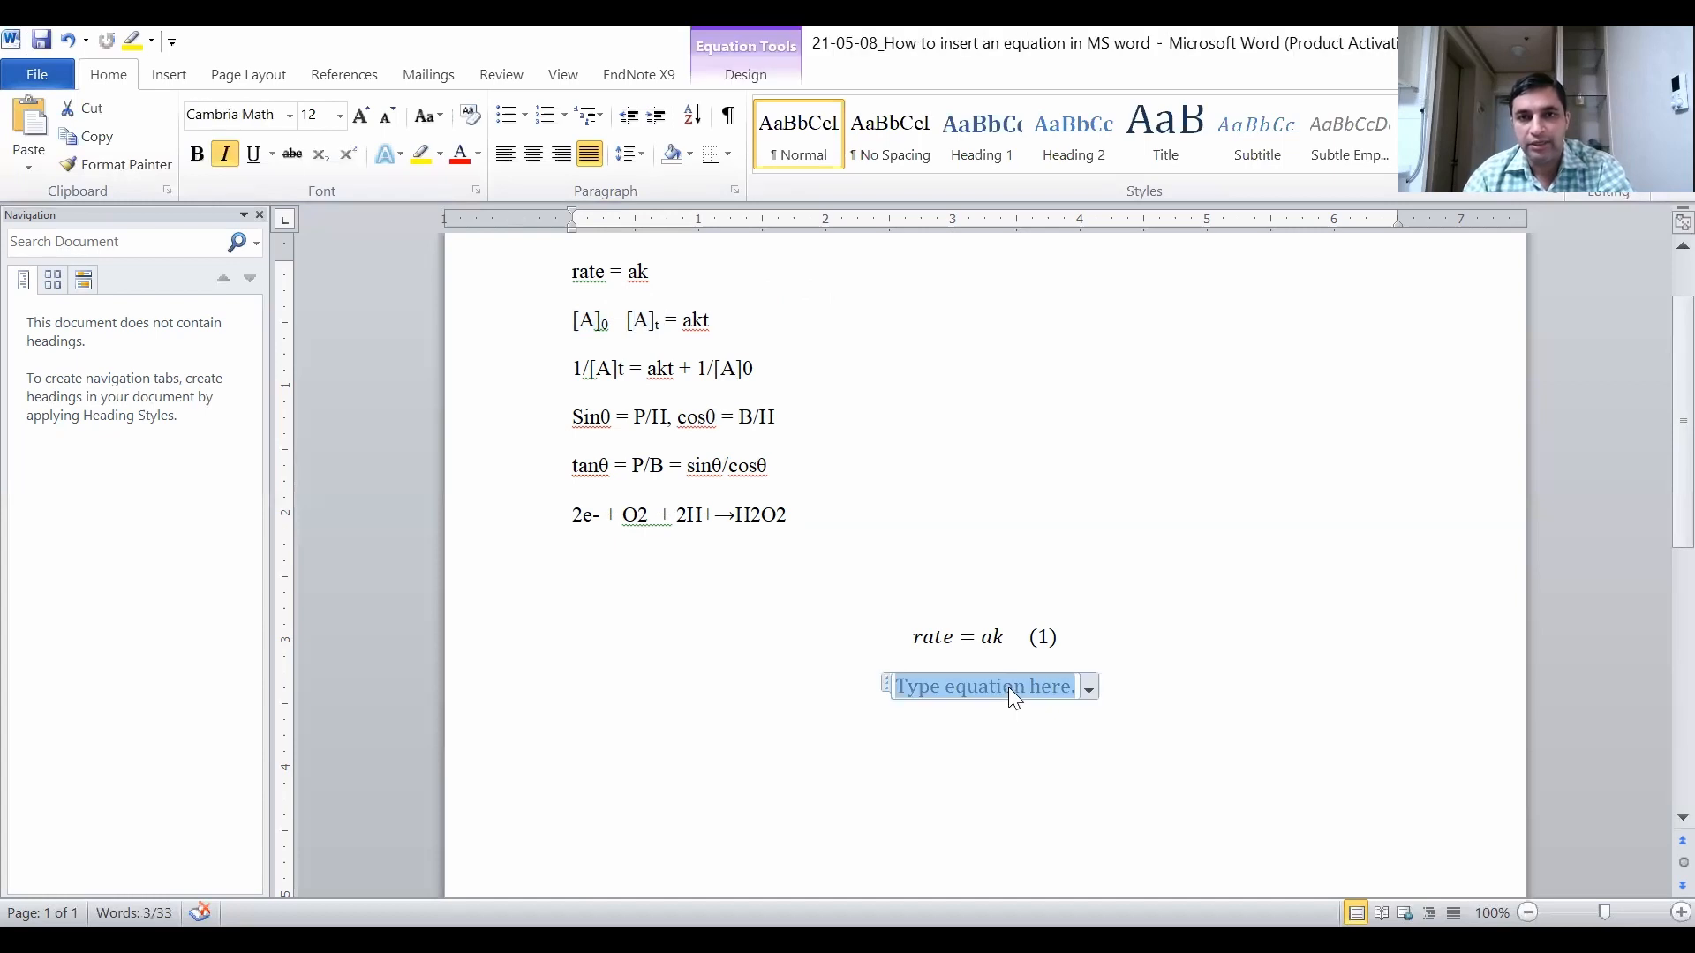
left_click(752, 76)
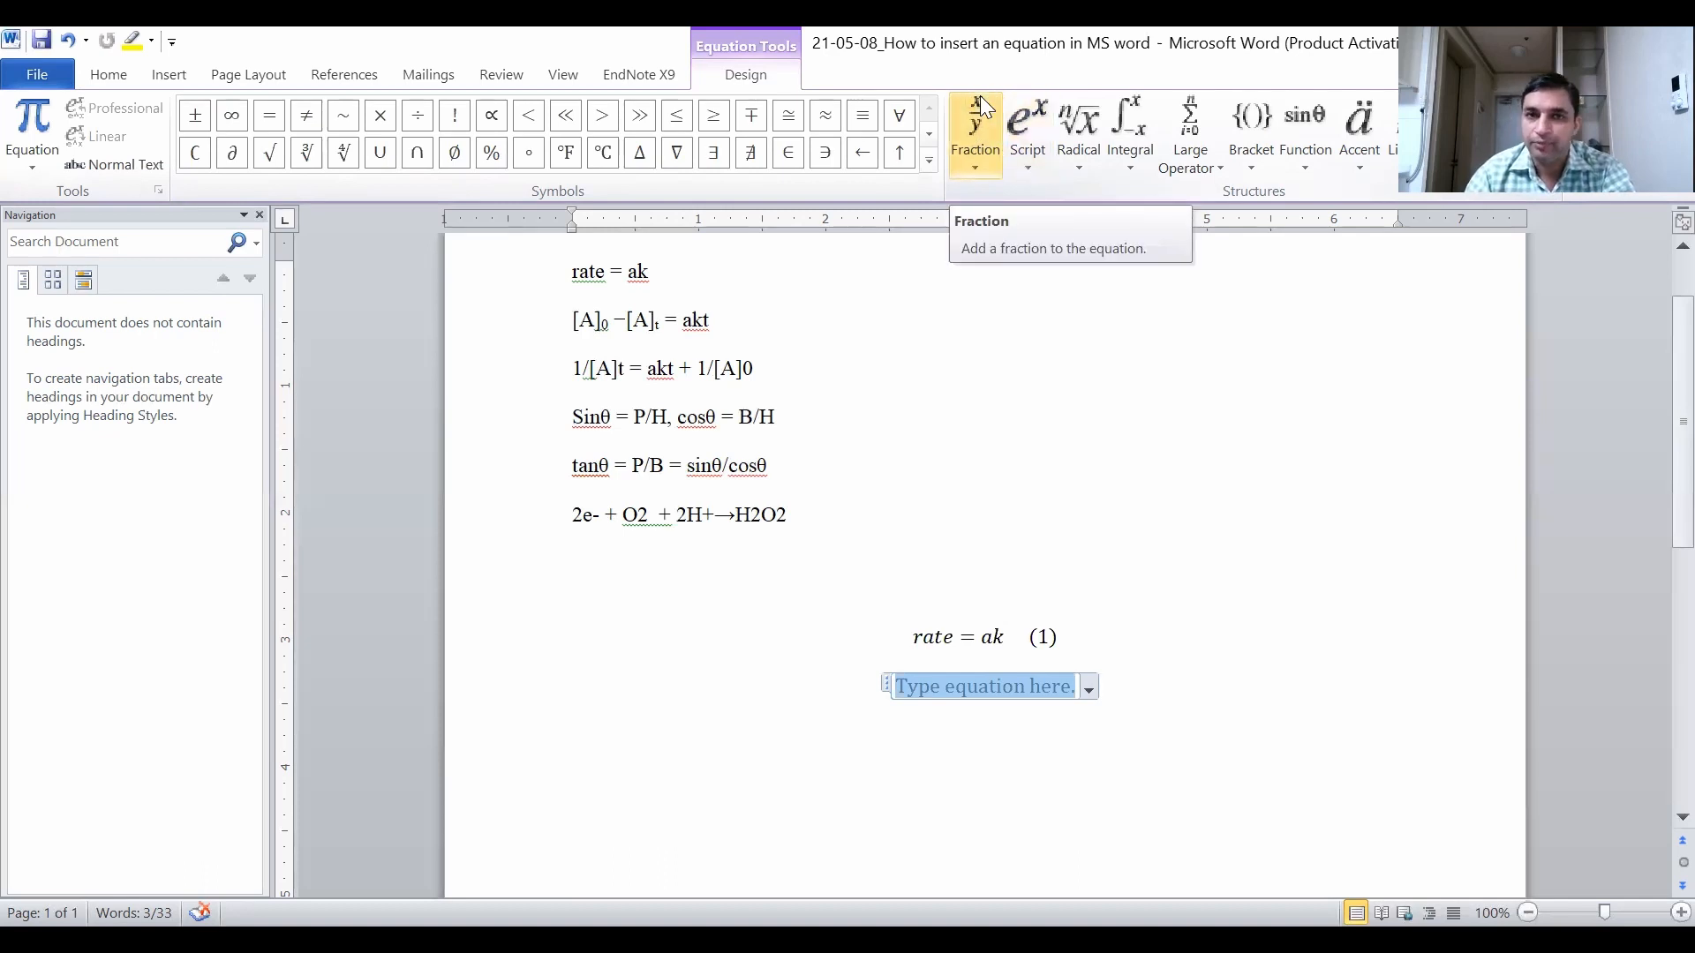
Begin the second equation with a subscript structure holding [A] and subscript 0, followed by a minus sign.
left_click_drag(616, 320, 569, 321)
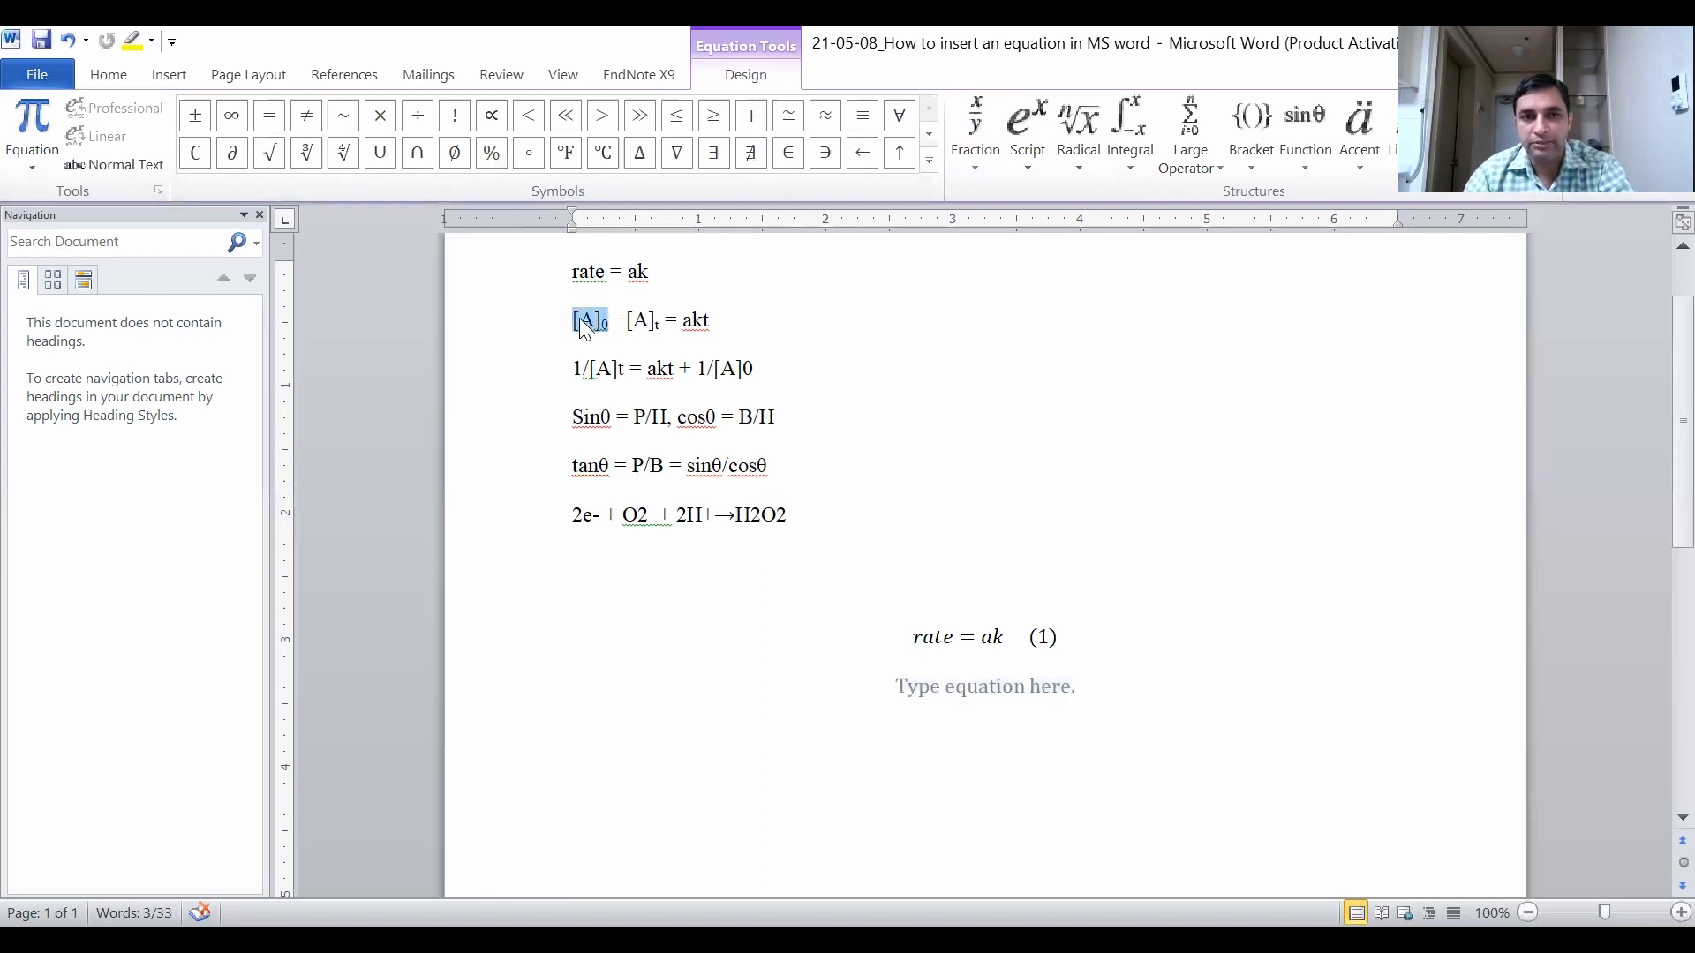
left_click(920, 685)
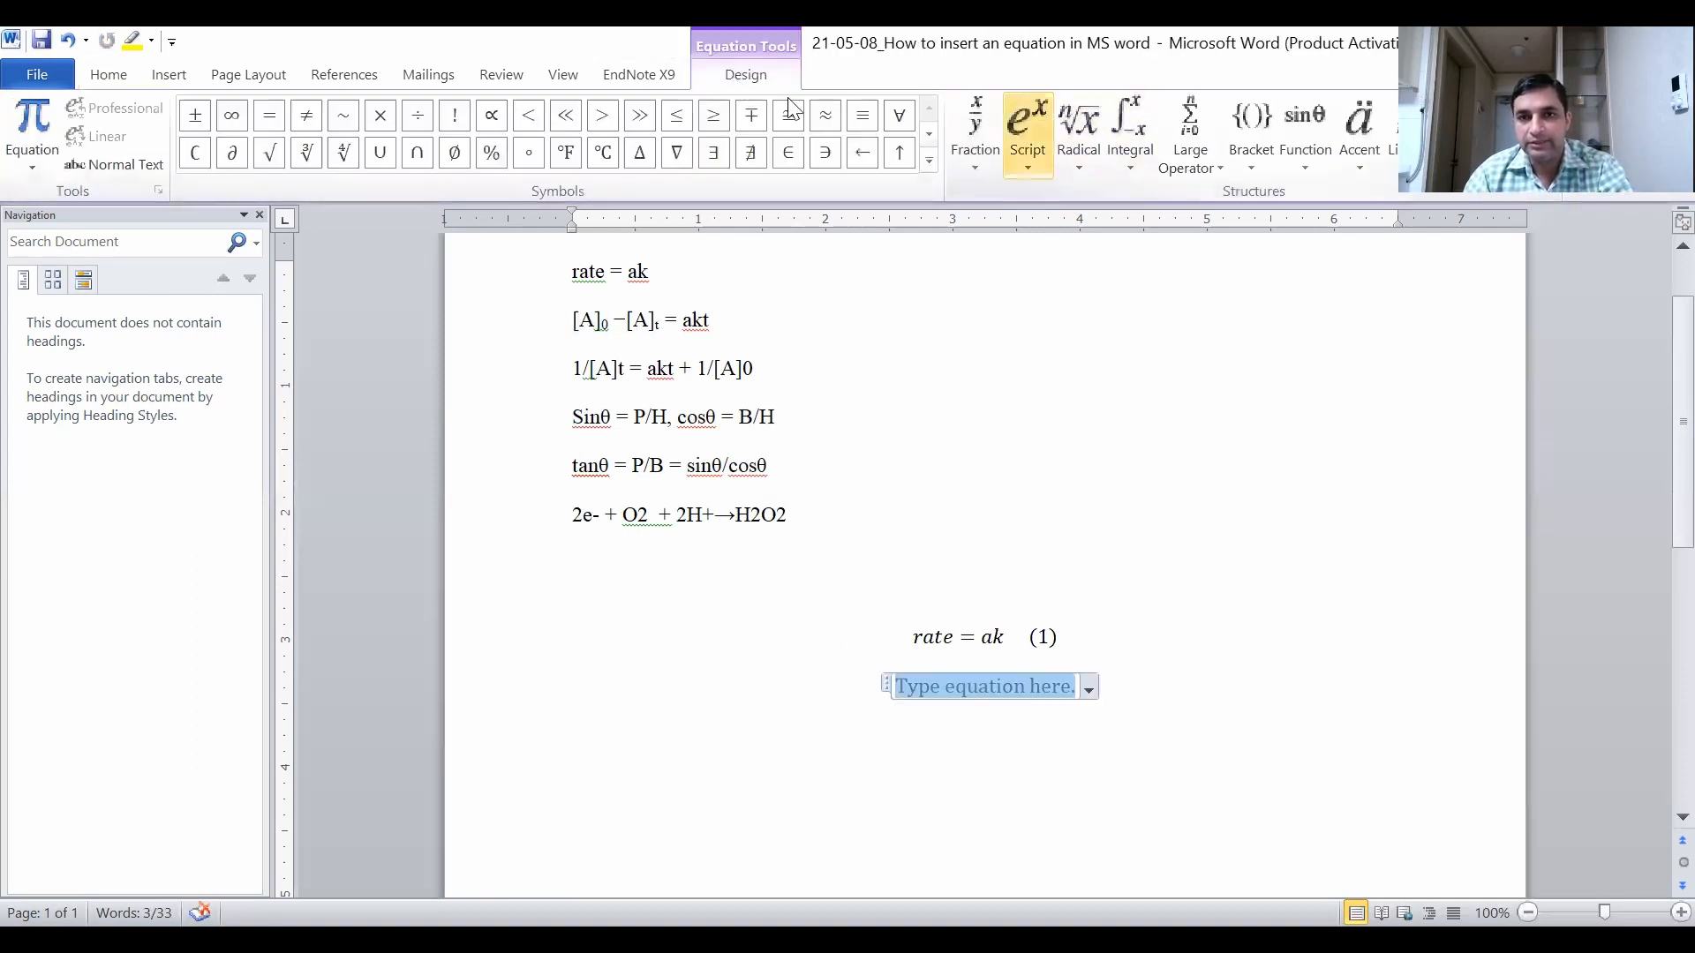
left_click(1027, 132)
left_click(1158, 275)
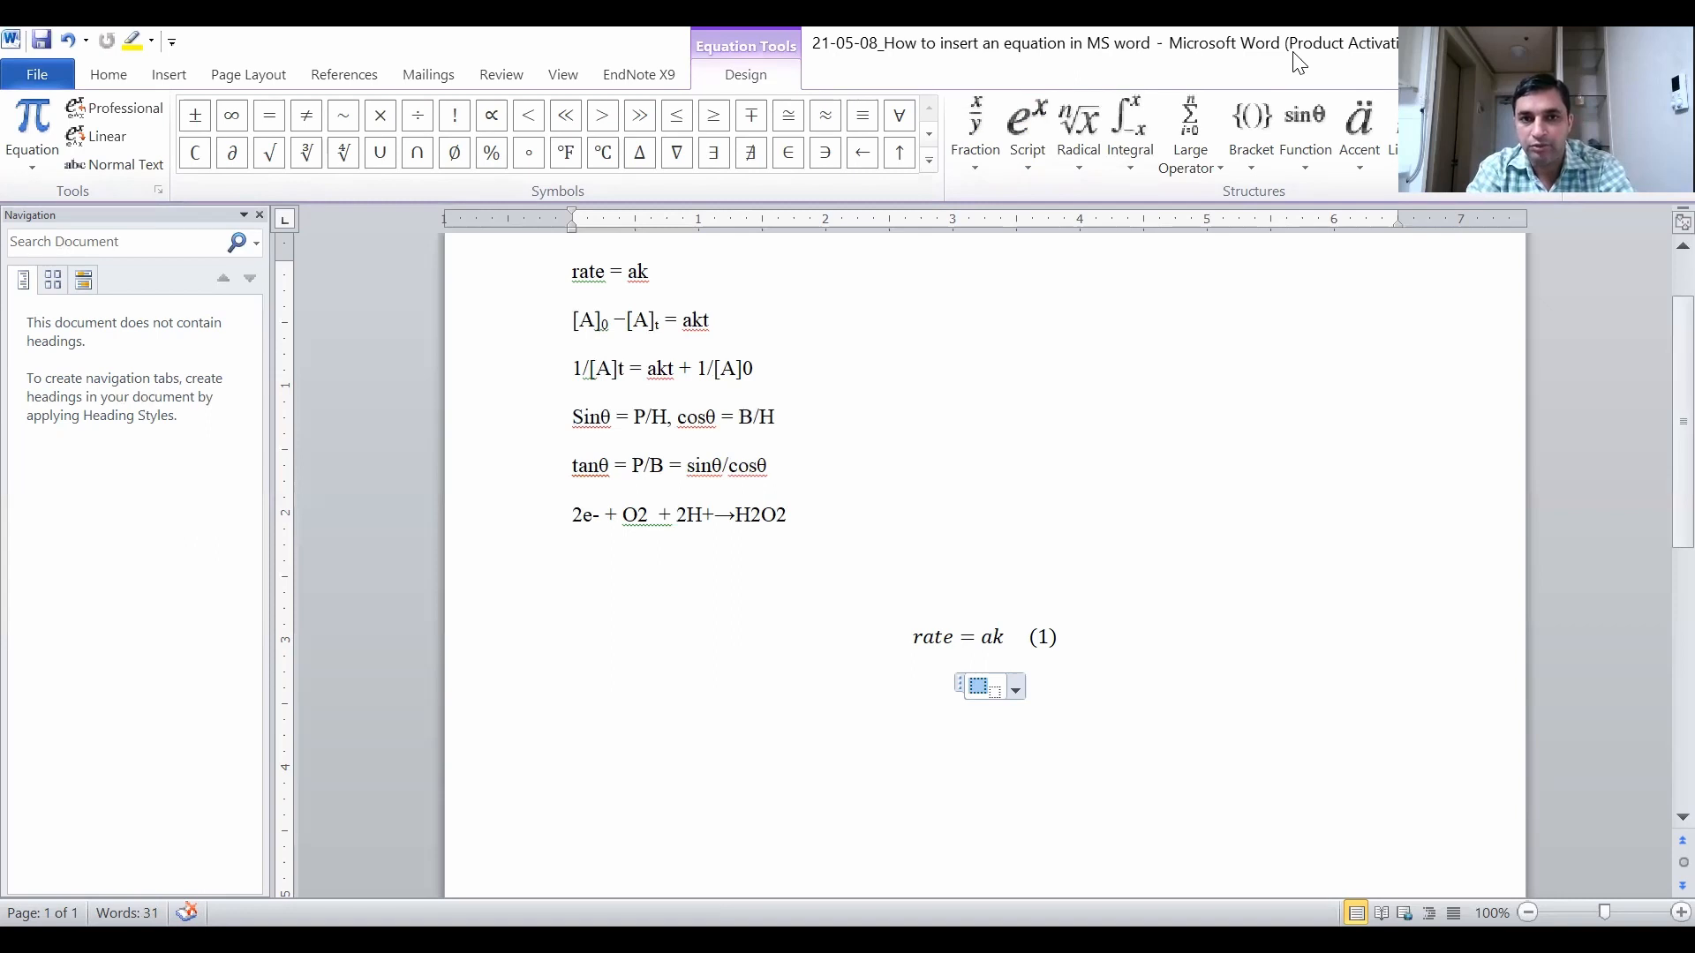
type("[A]")
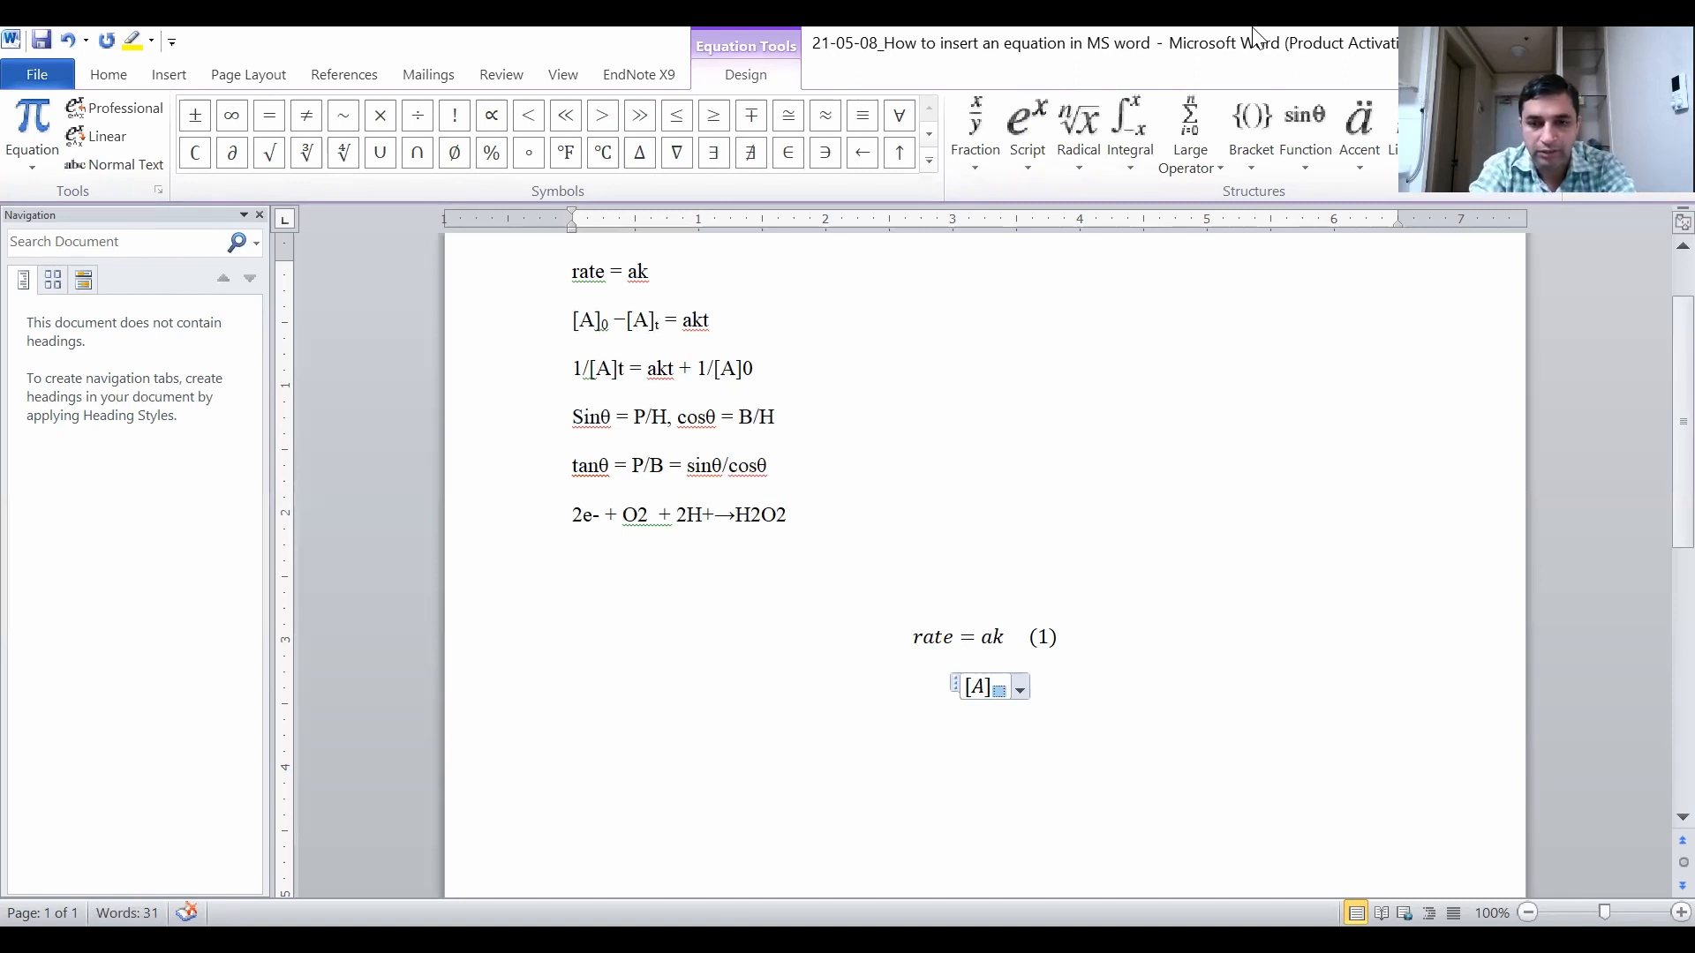
type("0")
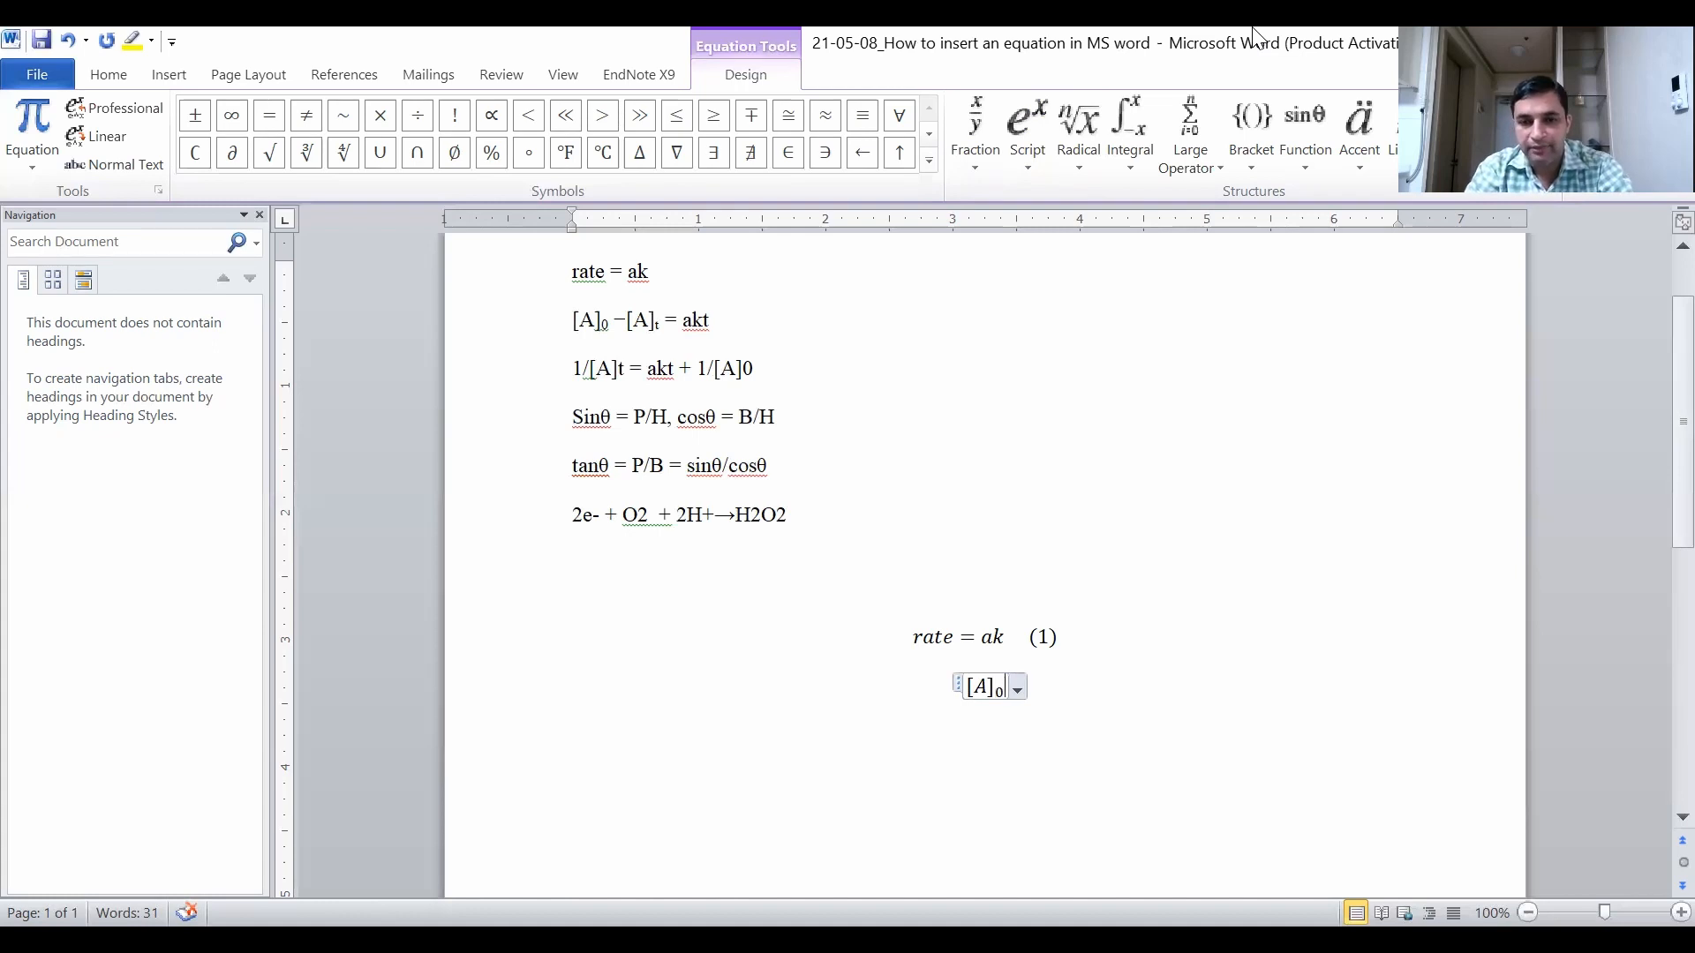
type("=")
key("BackSpace")
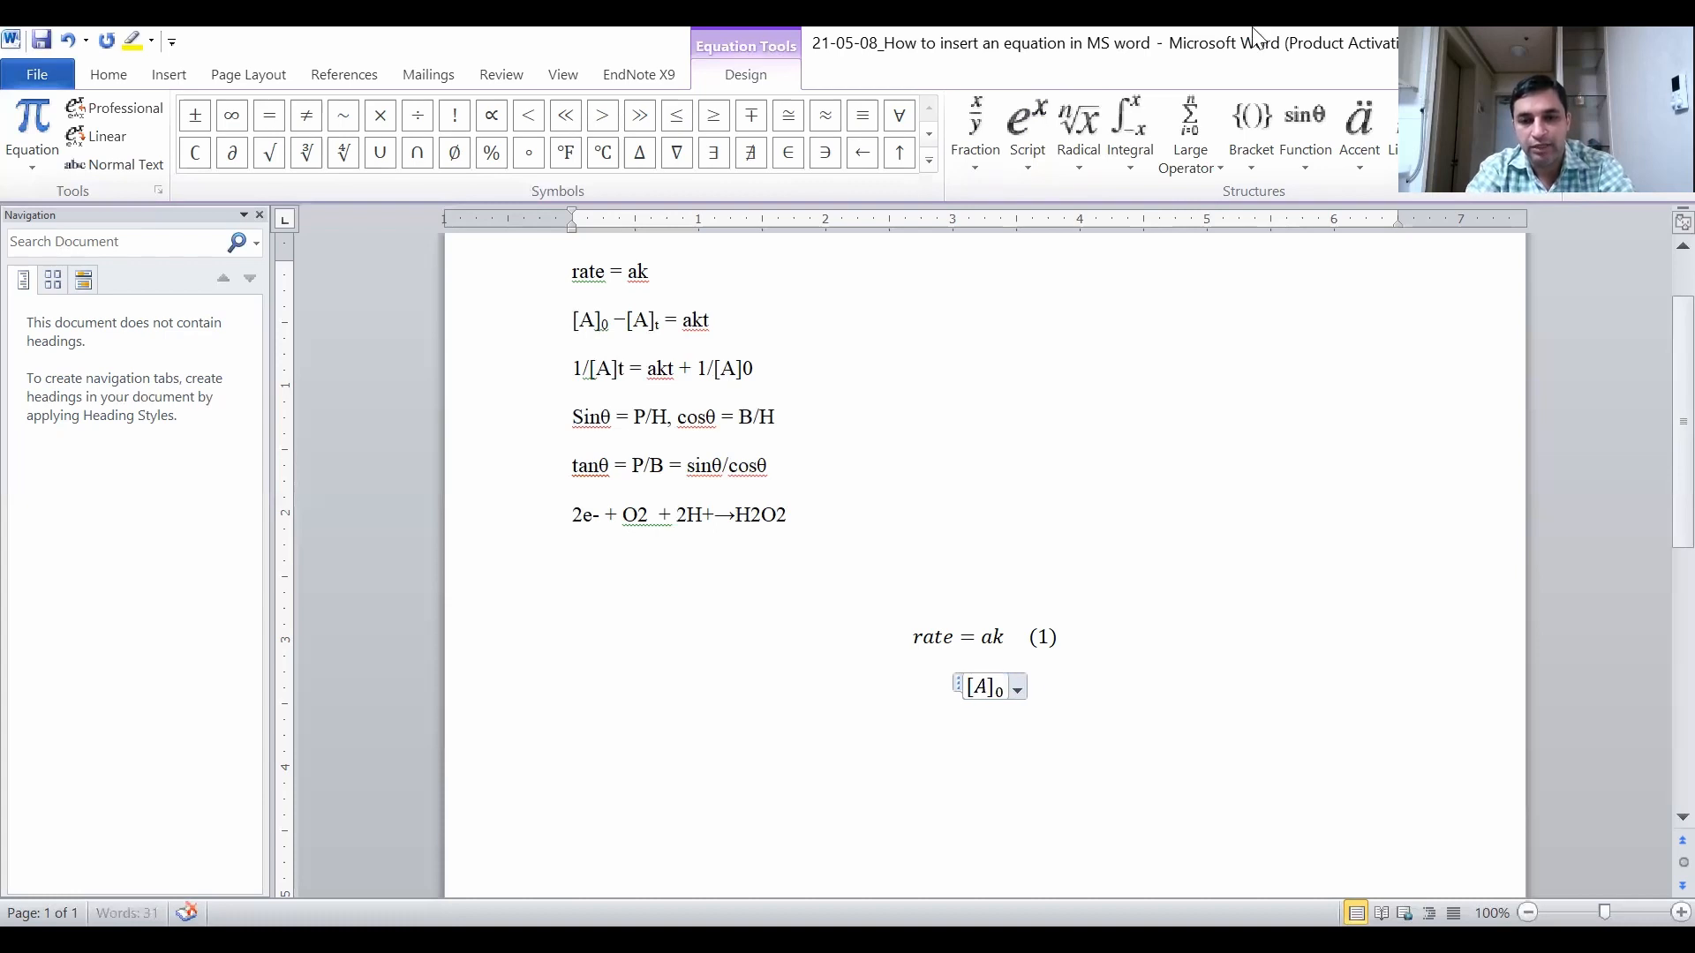
type("-")
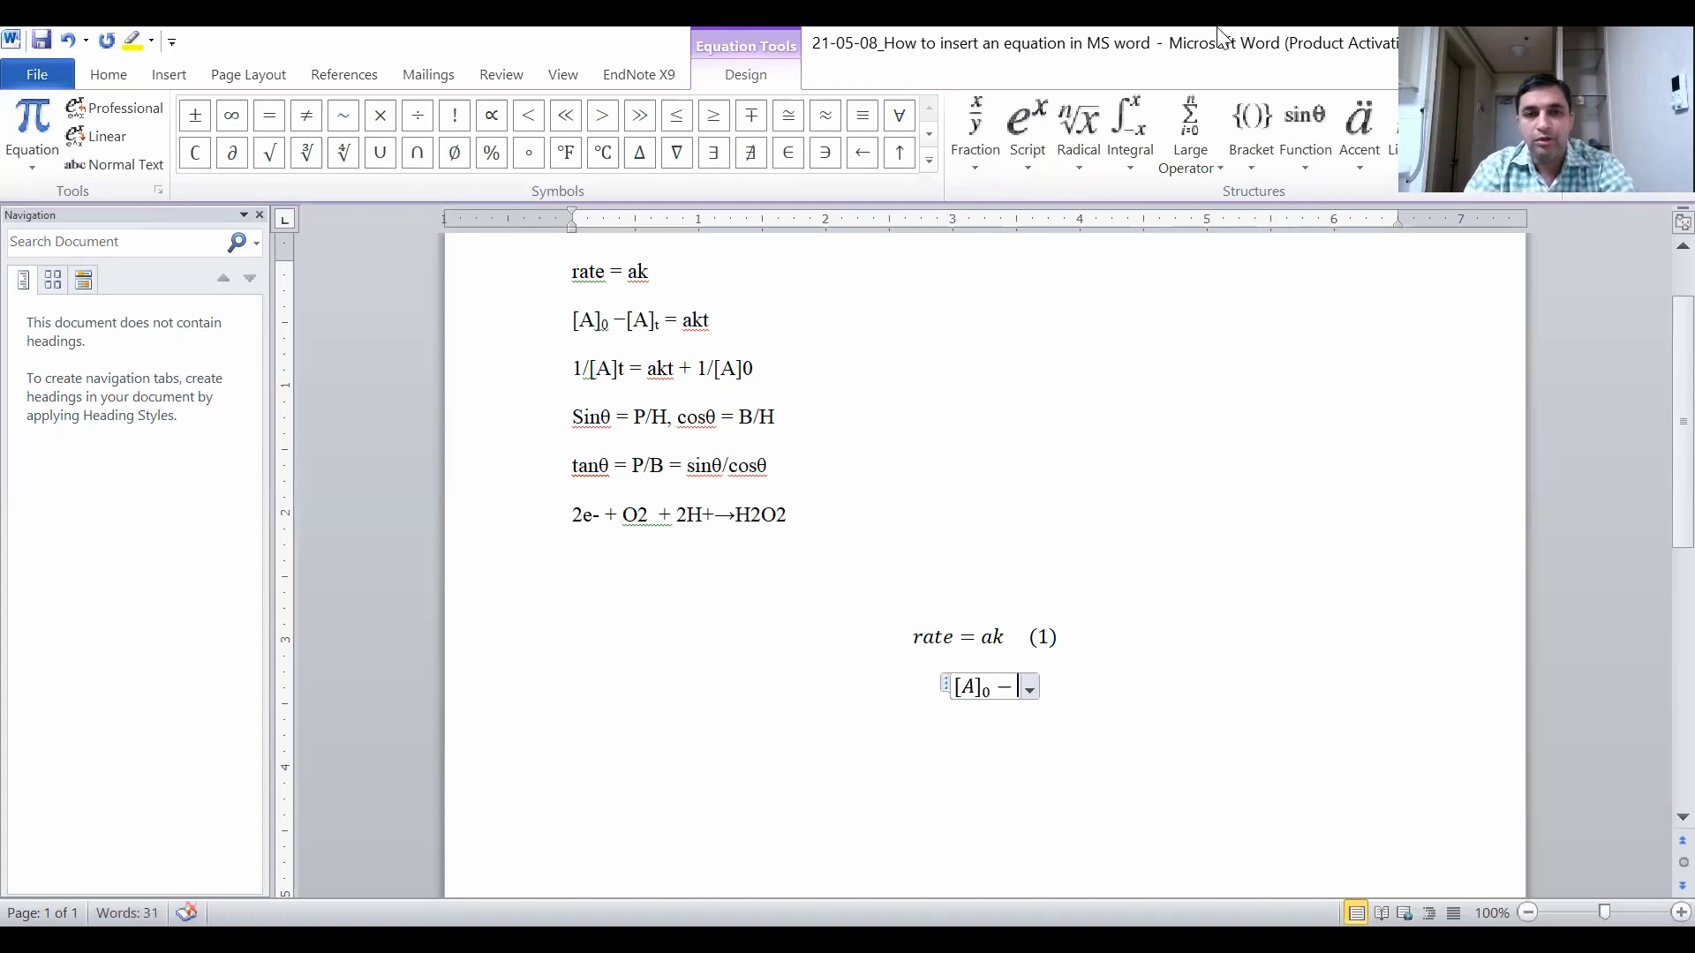
Add another subscript structure after the minus sign, with [A] as the base and t as the subscript.
left_click_drag(628, 319, 666, 327)
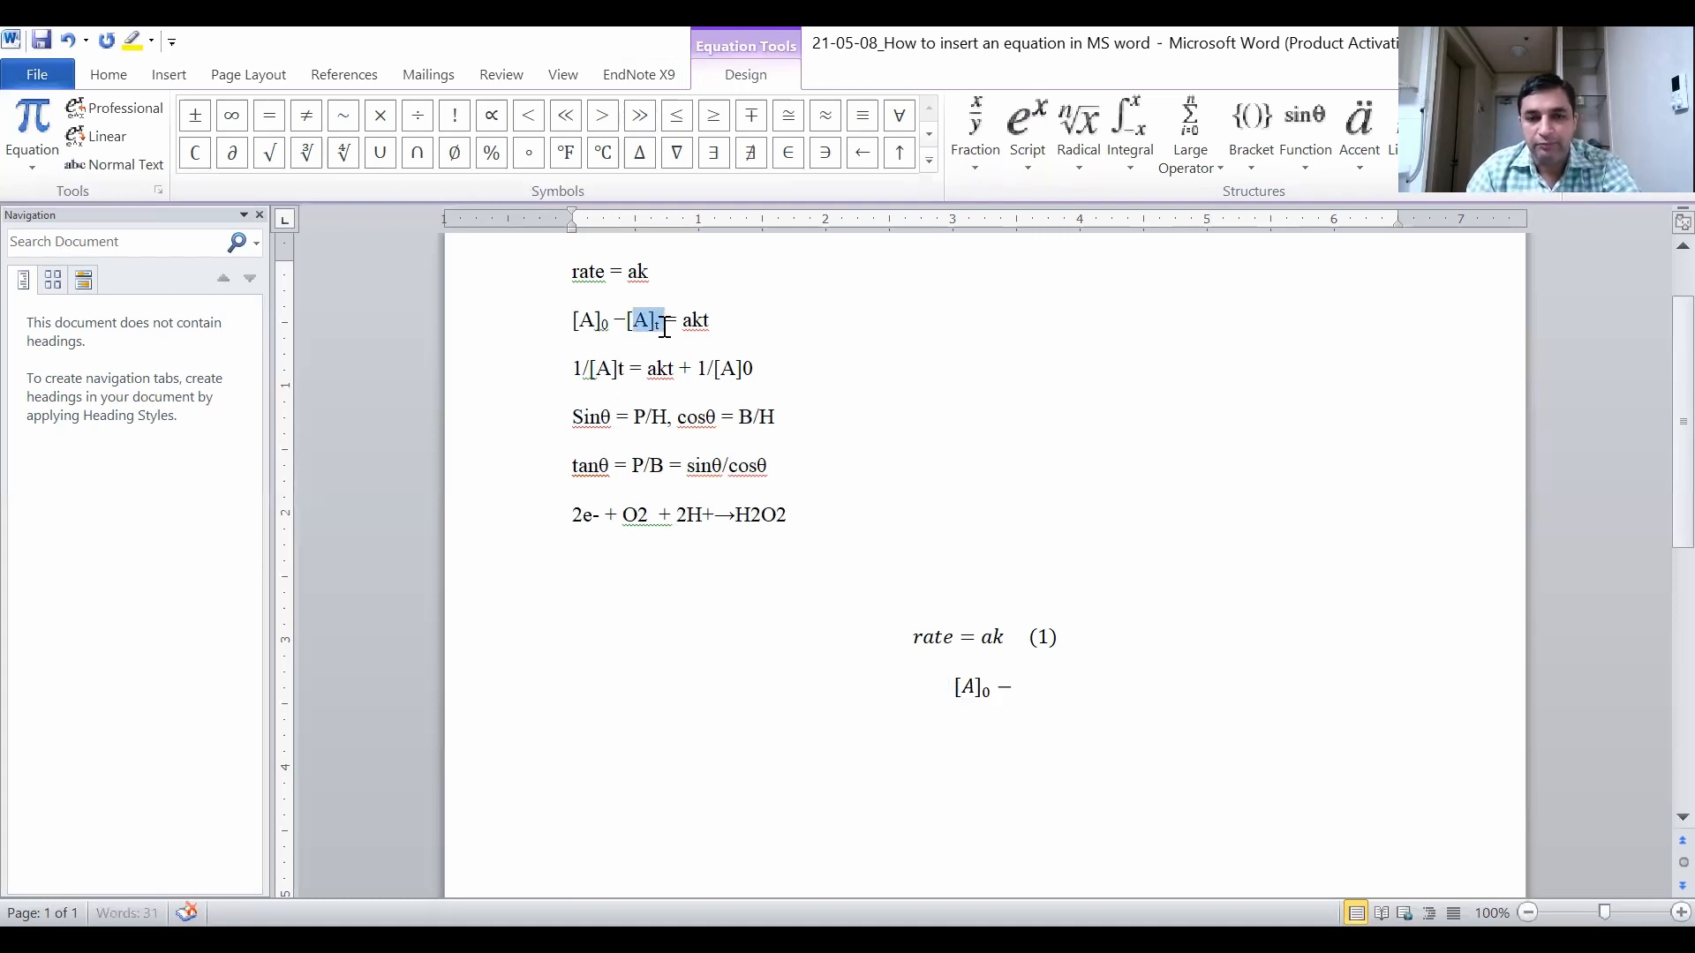
left_click(1046, 692)
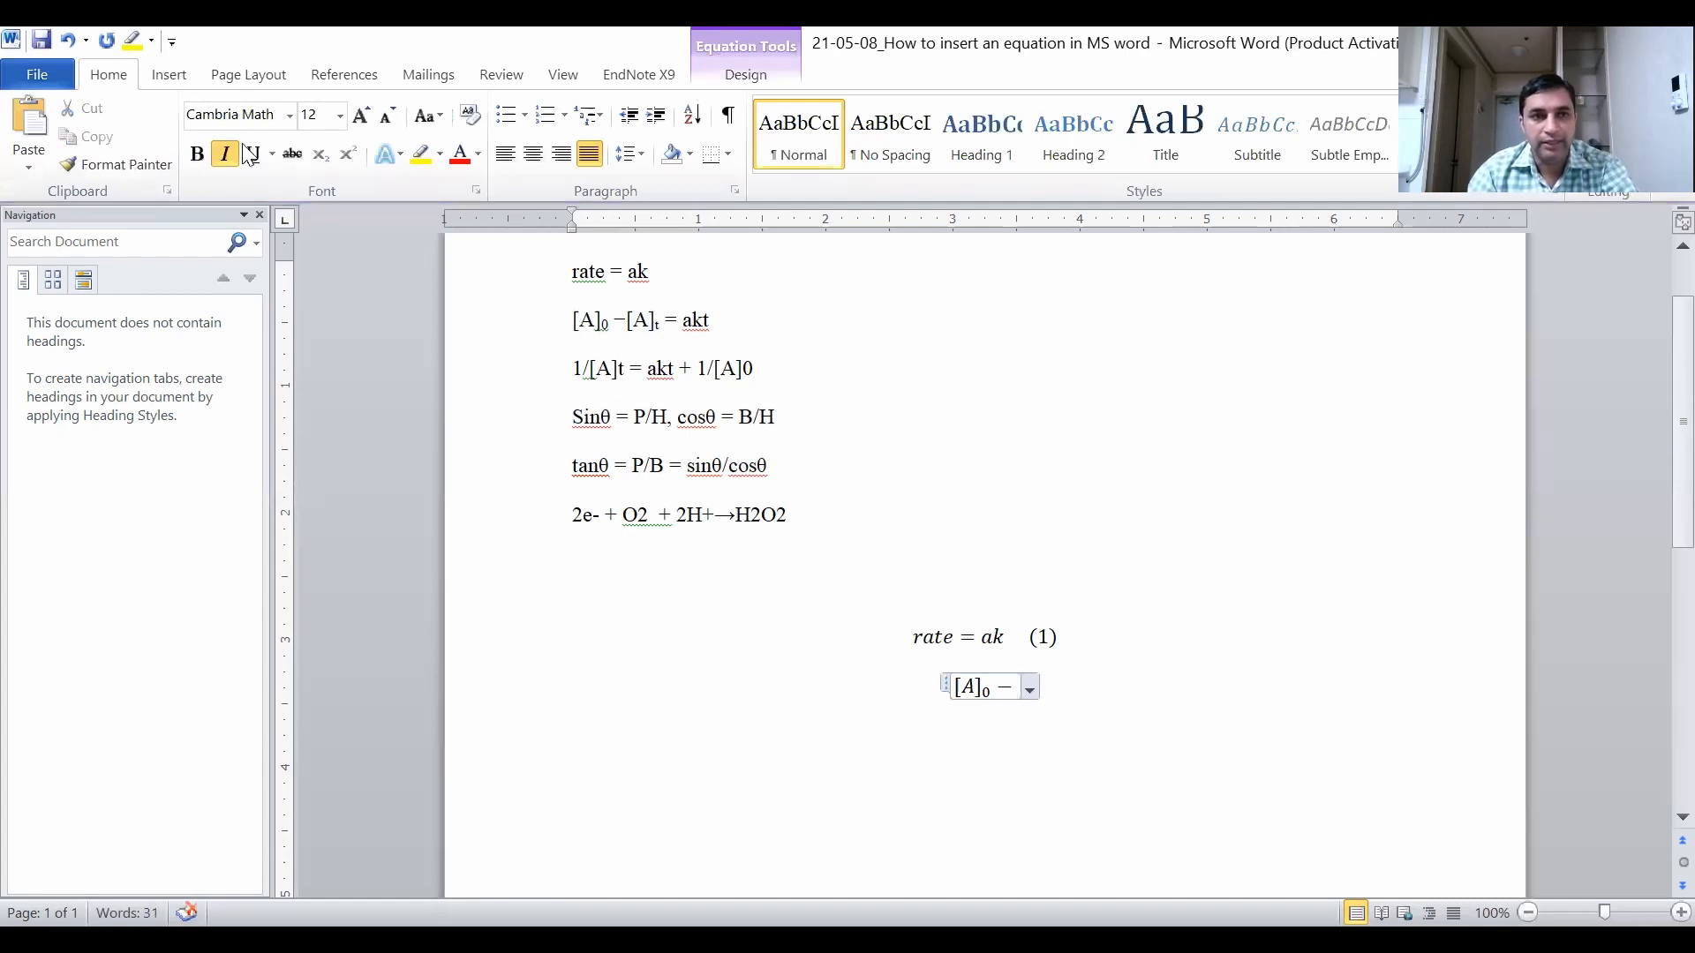
left_click(170, 78)
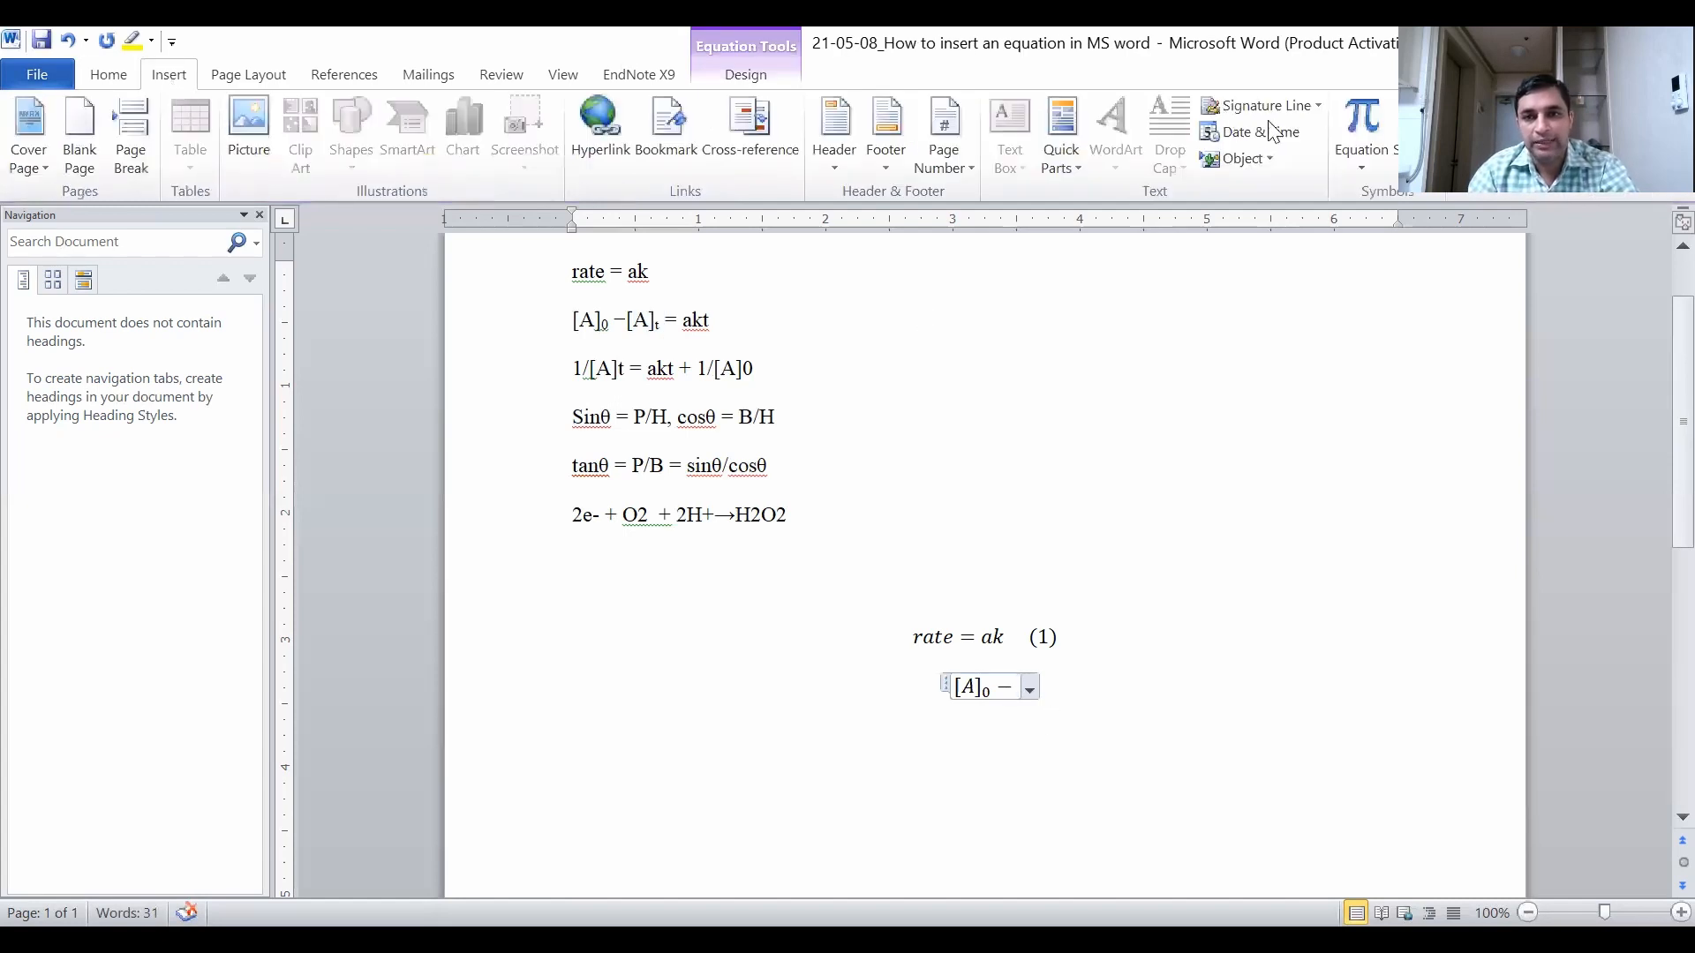
left_click(748, 75)
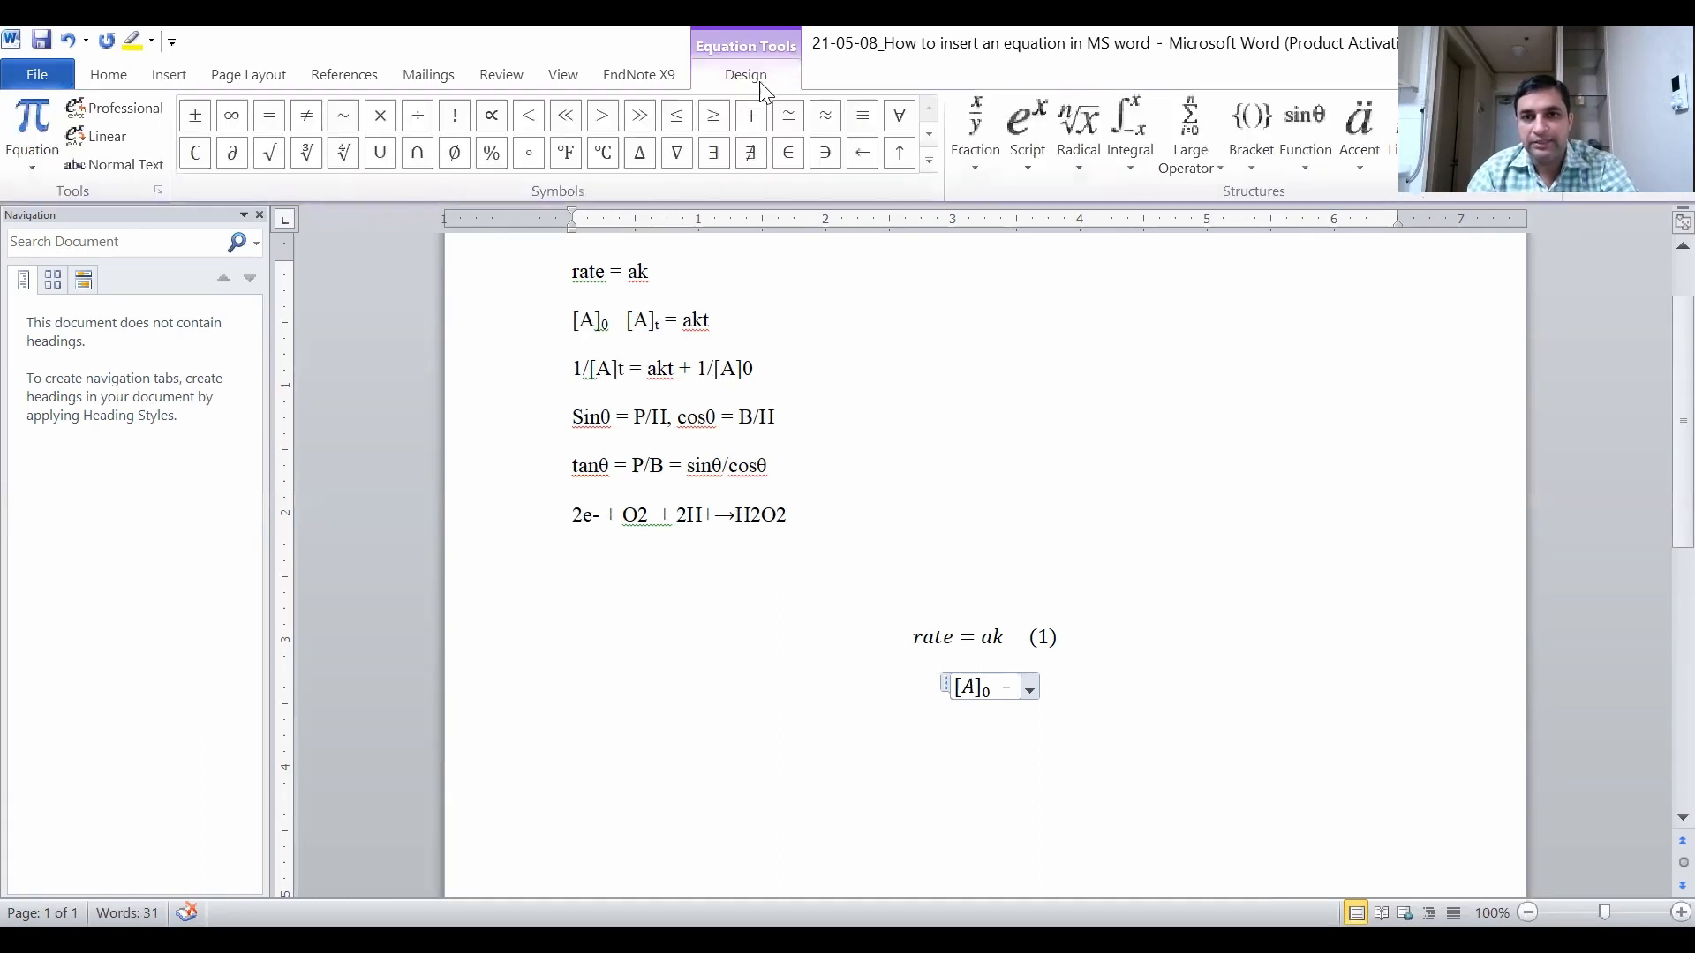
left_click(1027, 141)
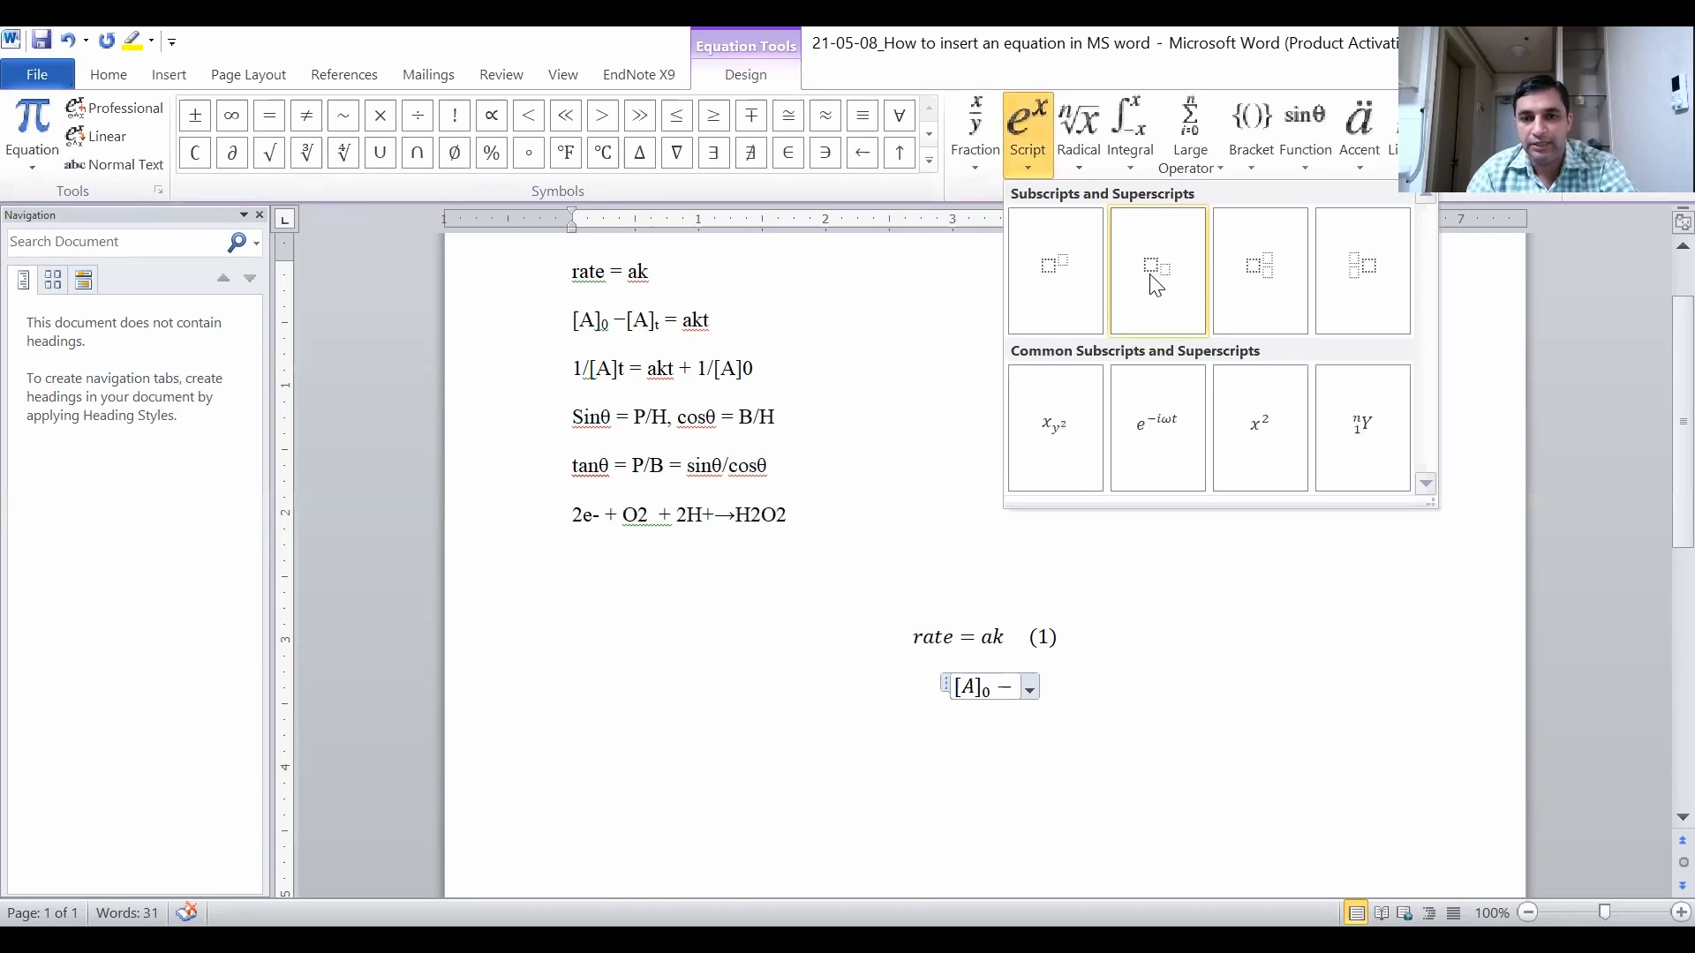
left_click(1155, 267)
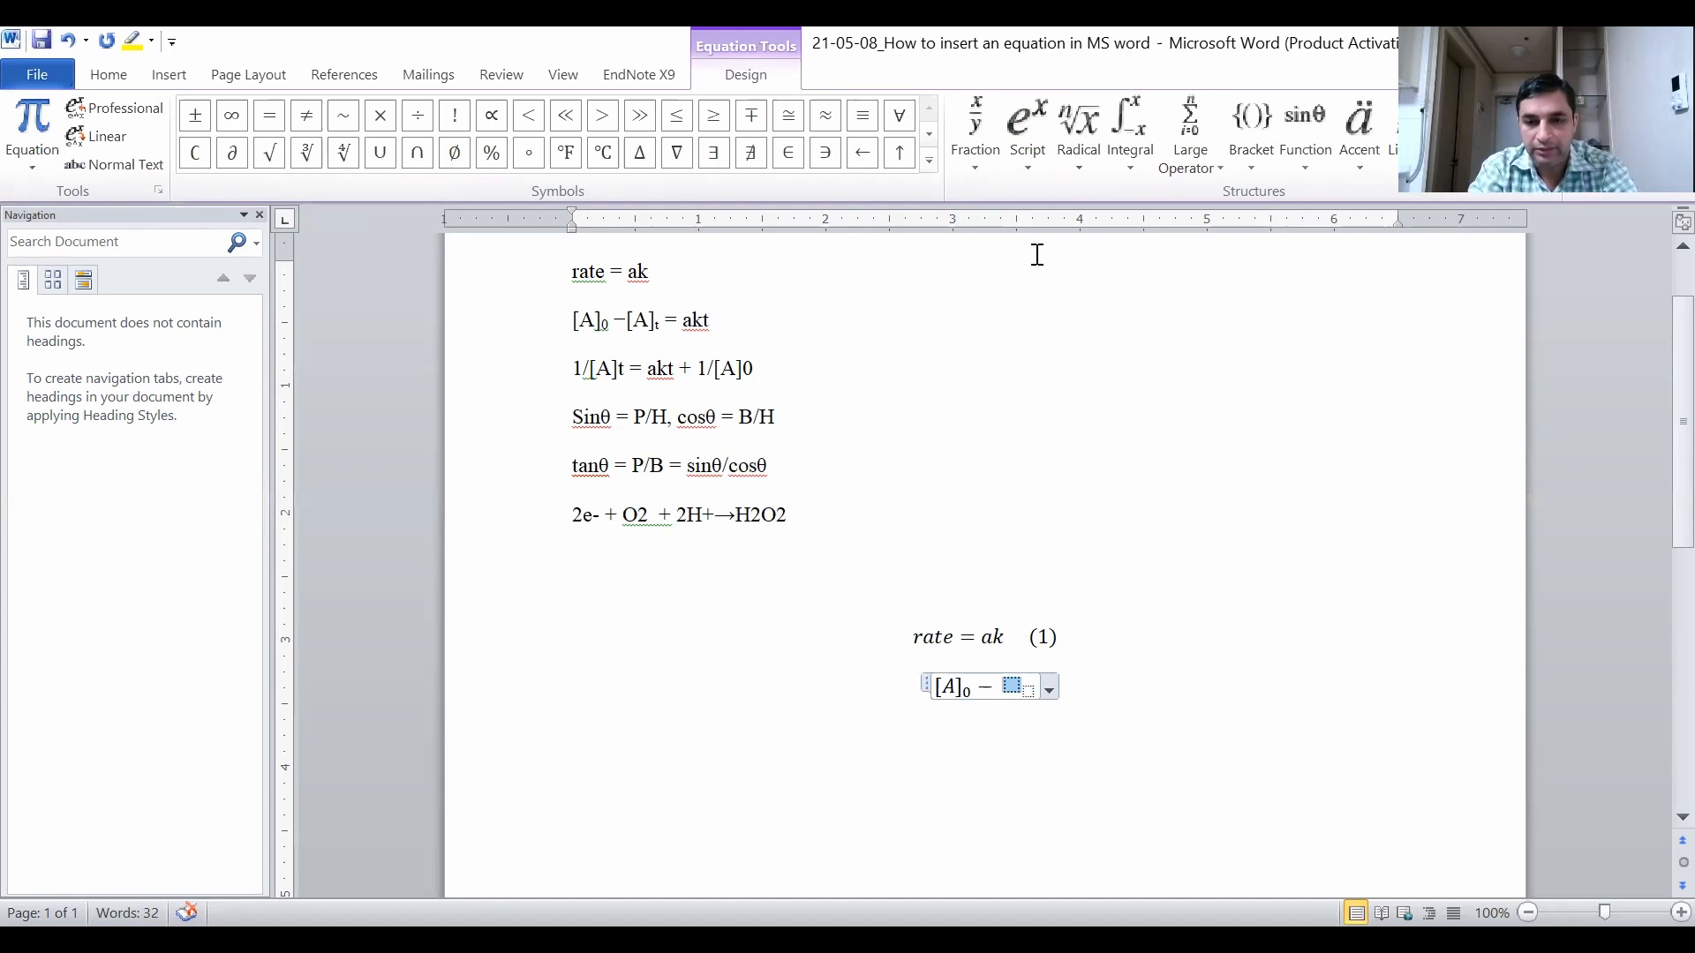
type("[")
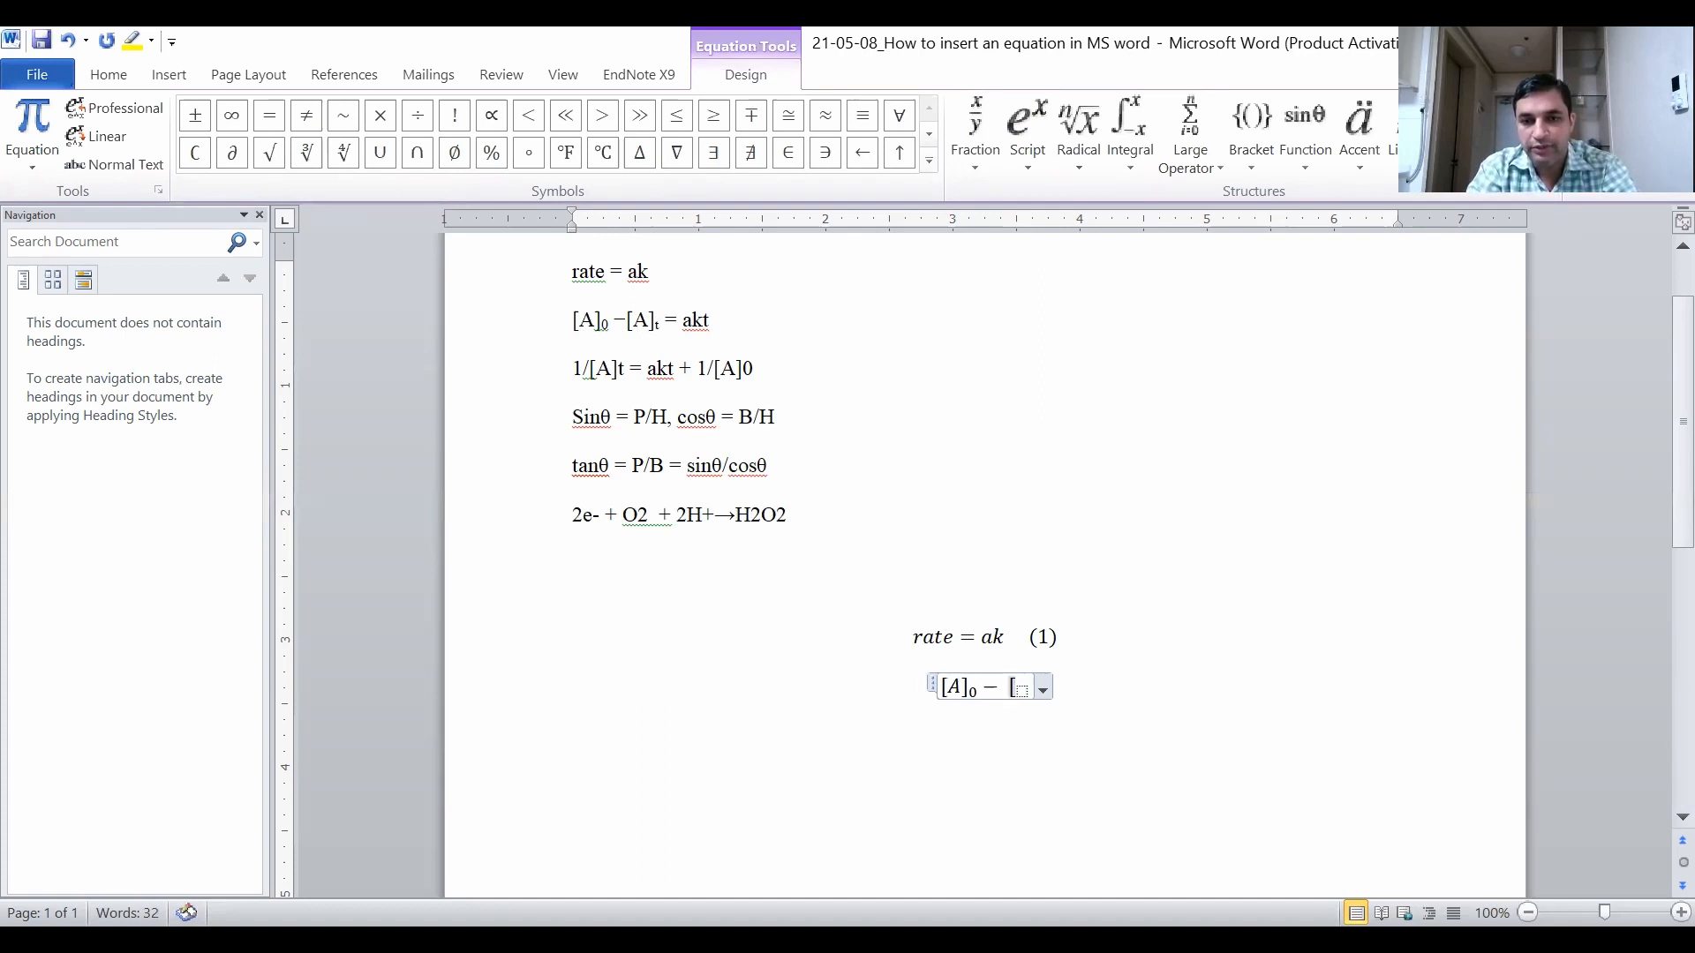
type("A]")
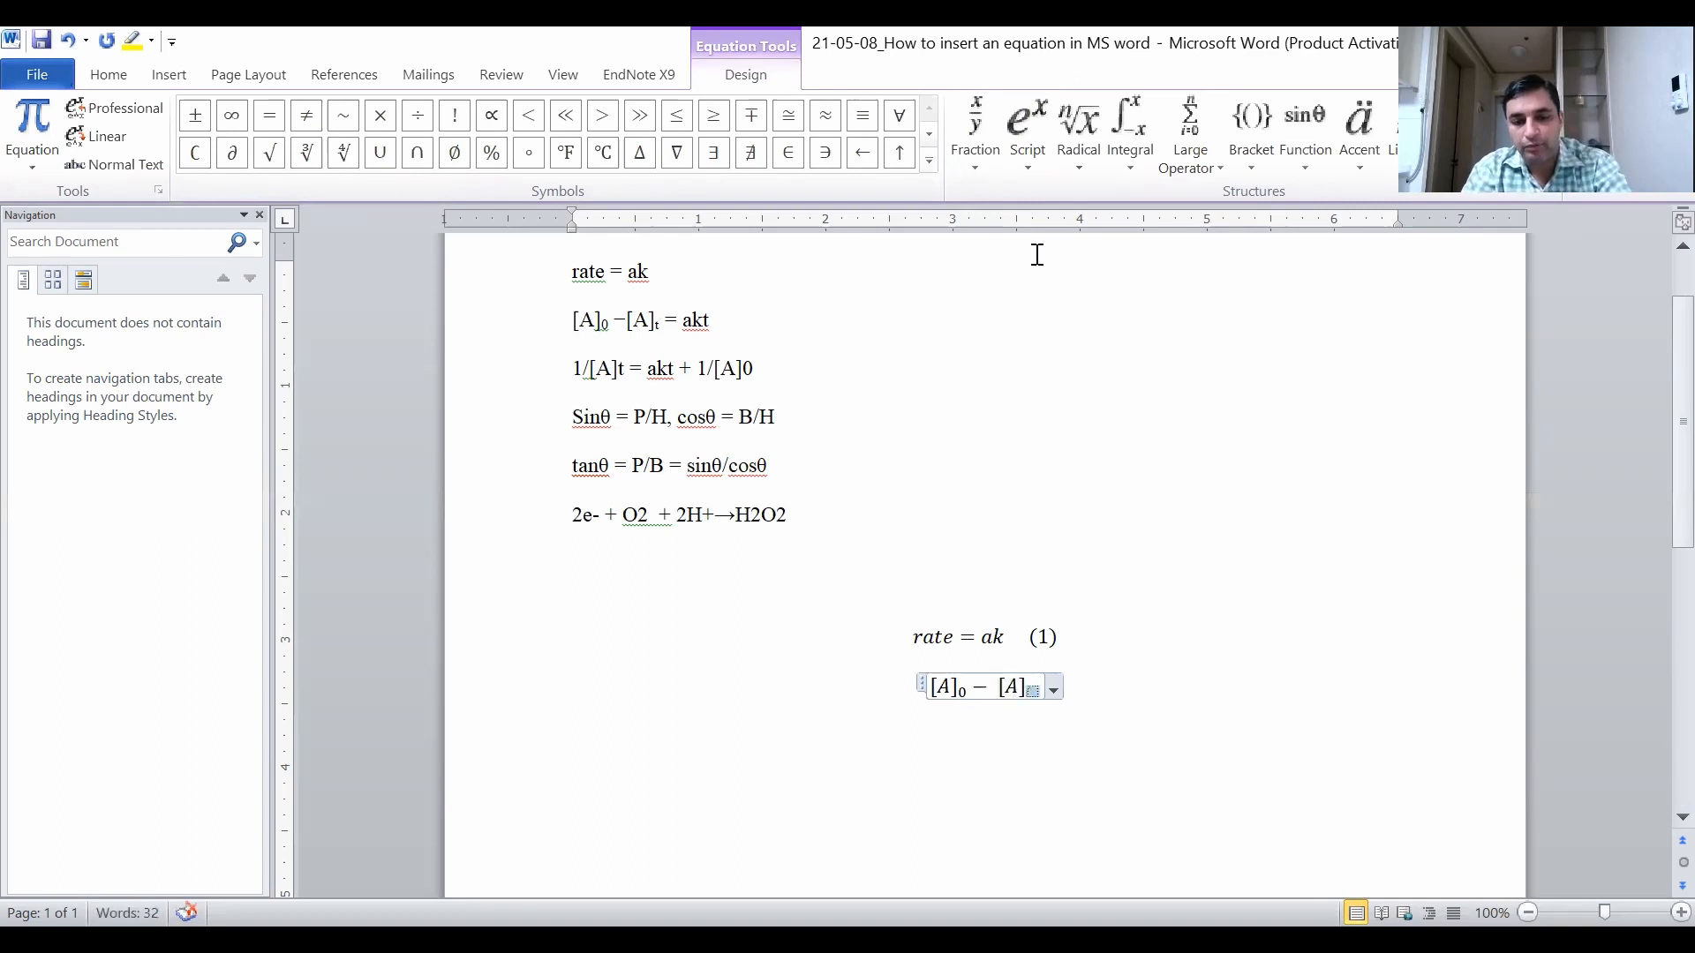
type("t")
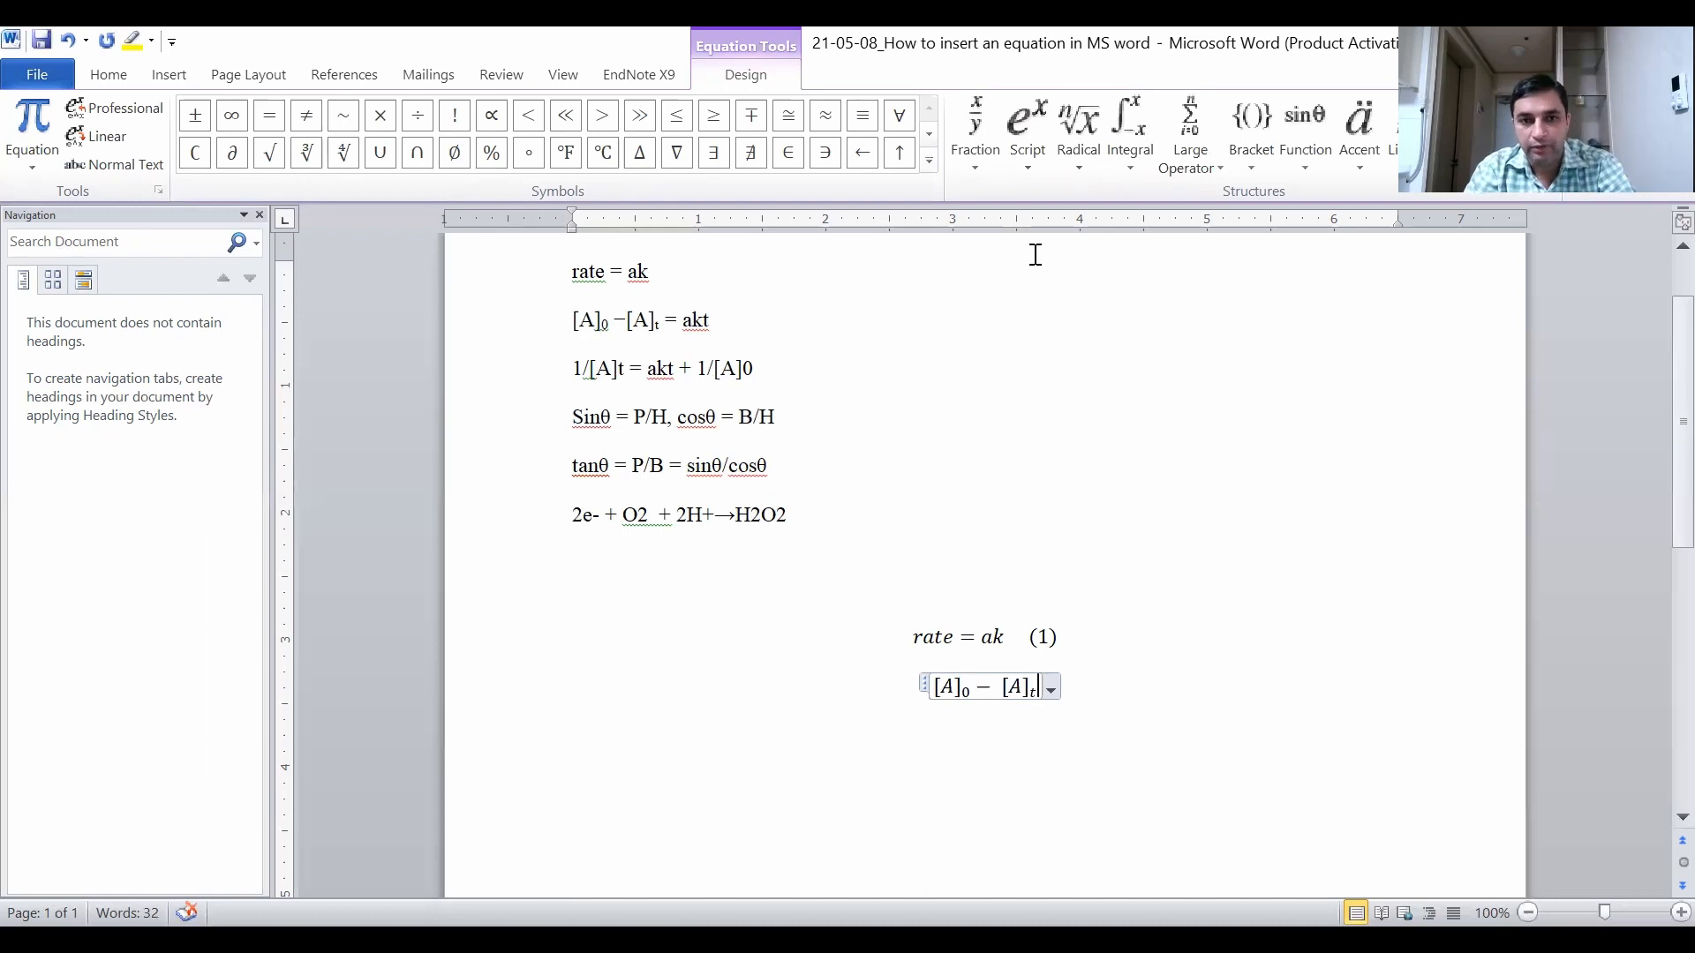
Complete the second equation with = akt and the number (2), placed on the baseline after the subscript.
key("Right")
type("= akt (2)")
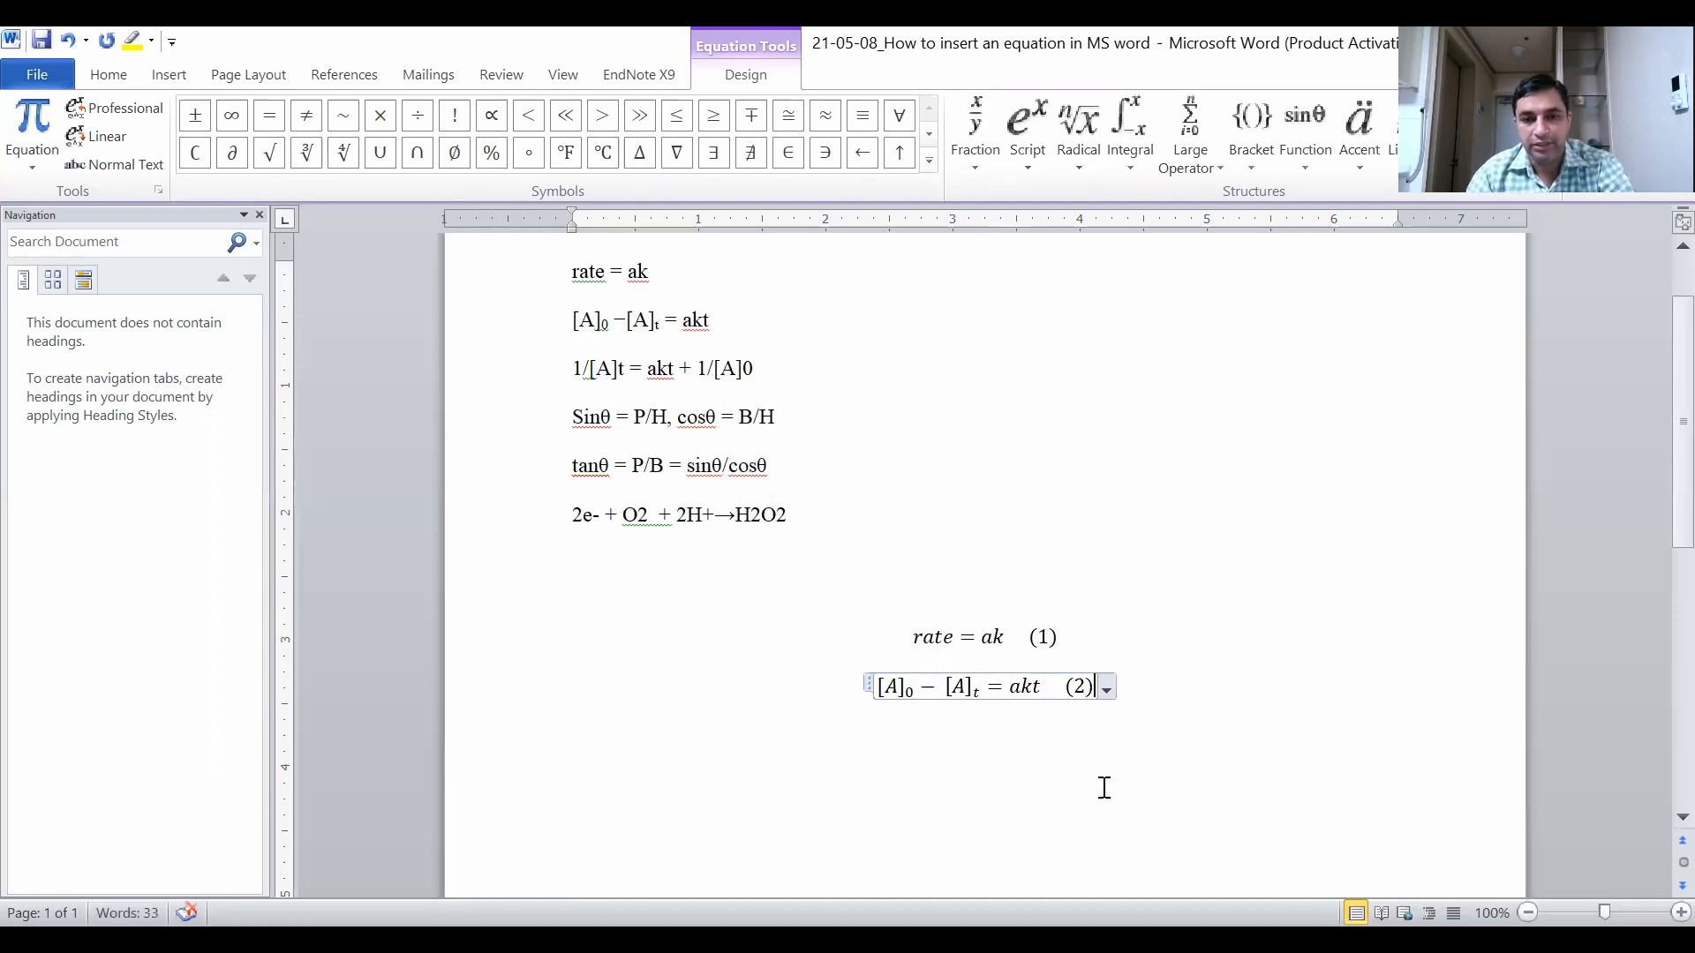
left_click(1140, 750)
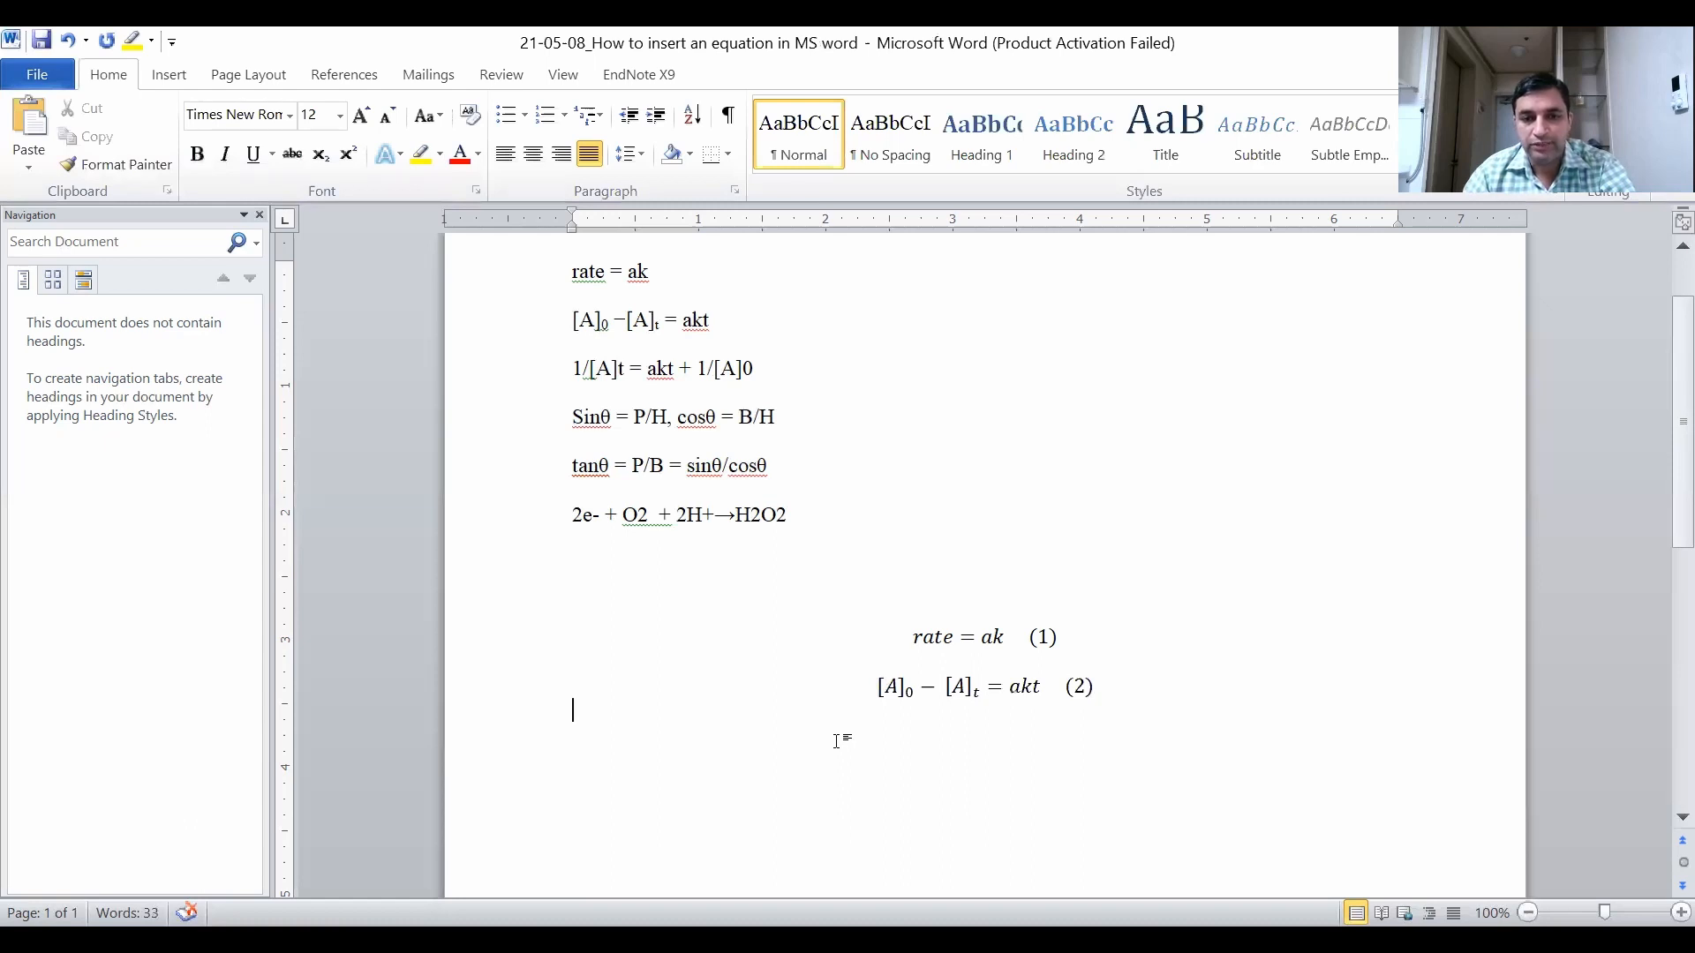
Insert a third new blank equation below equation (2) and bring up its equation design tools.
left_click(168, 74)
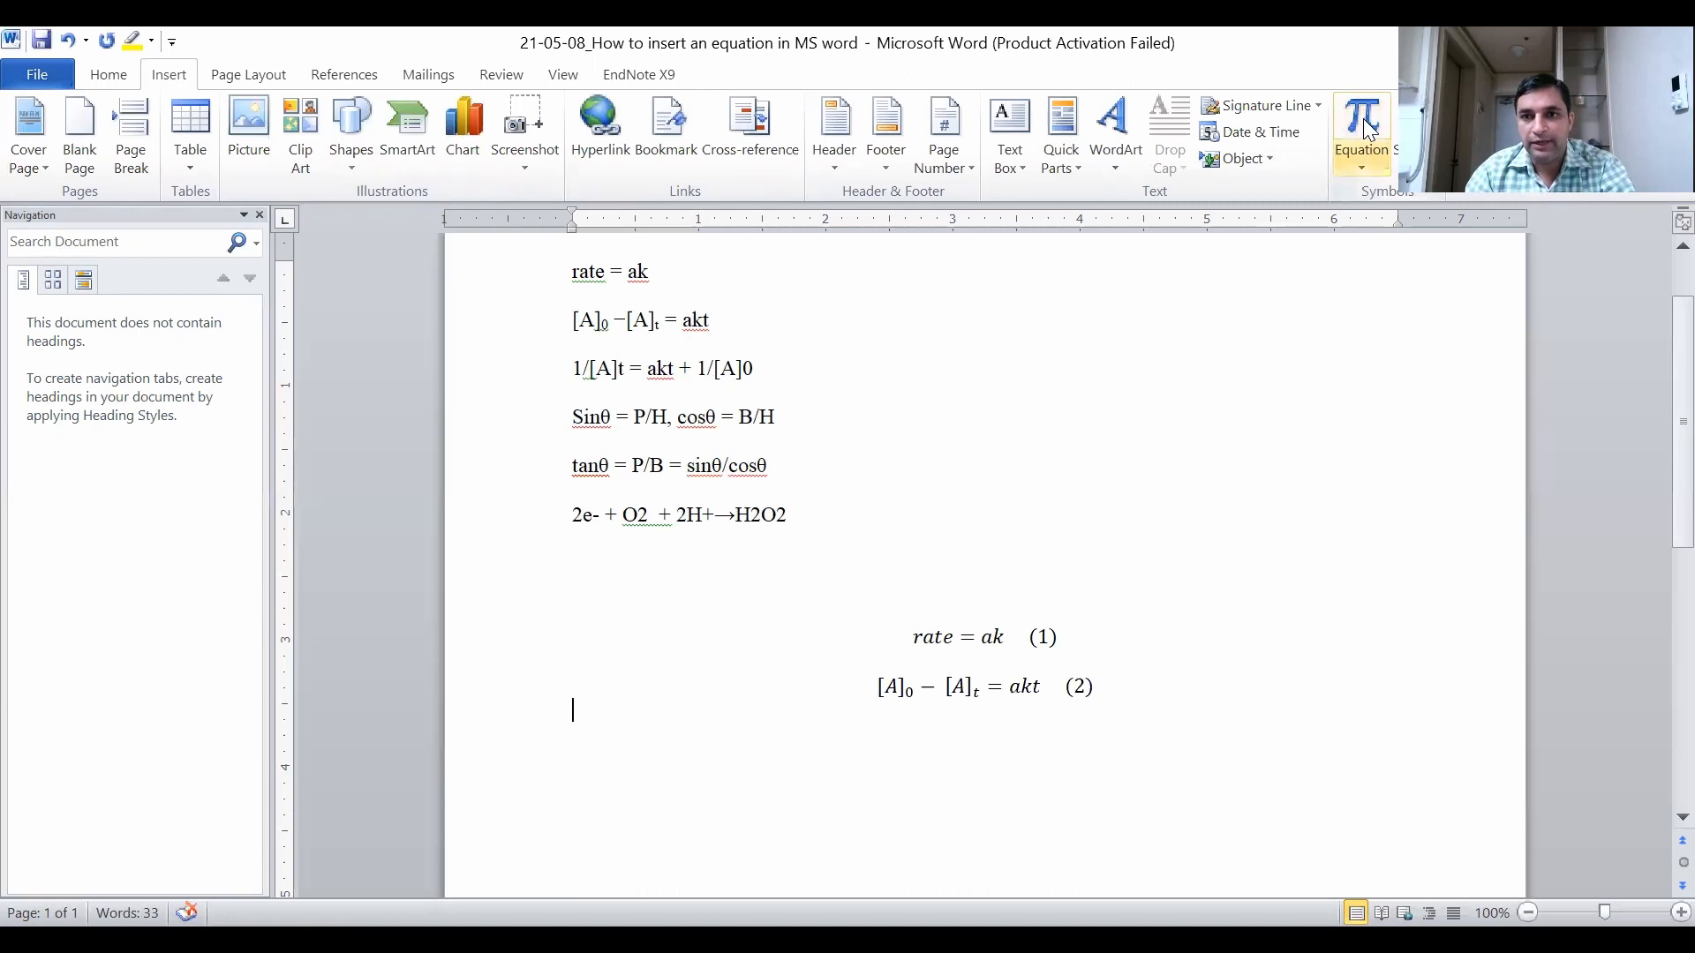
left_click(1362, 157)
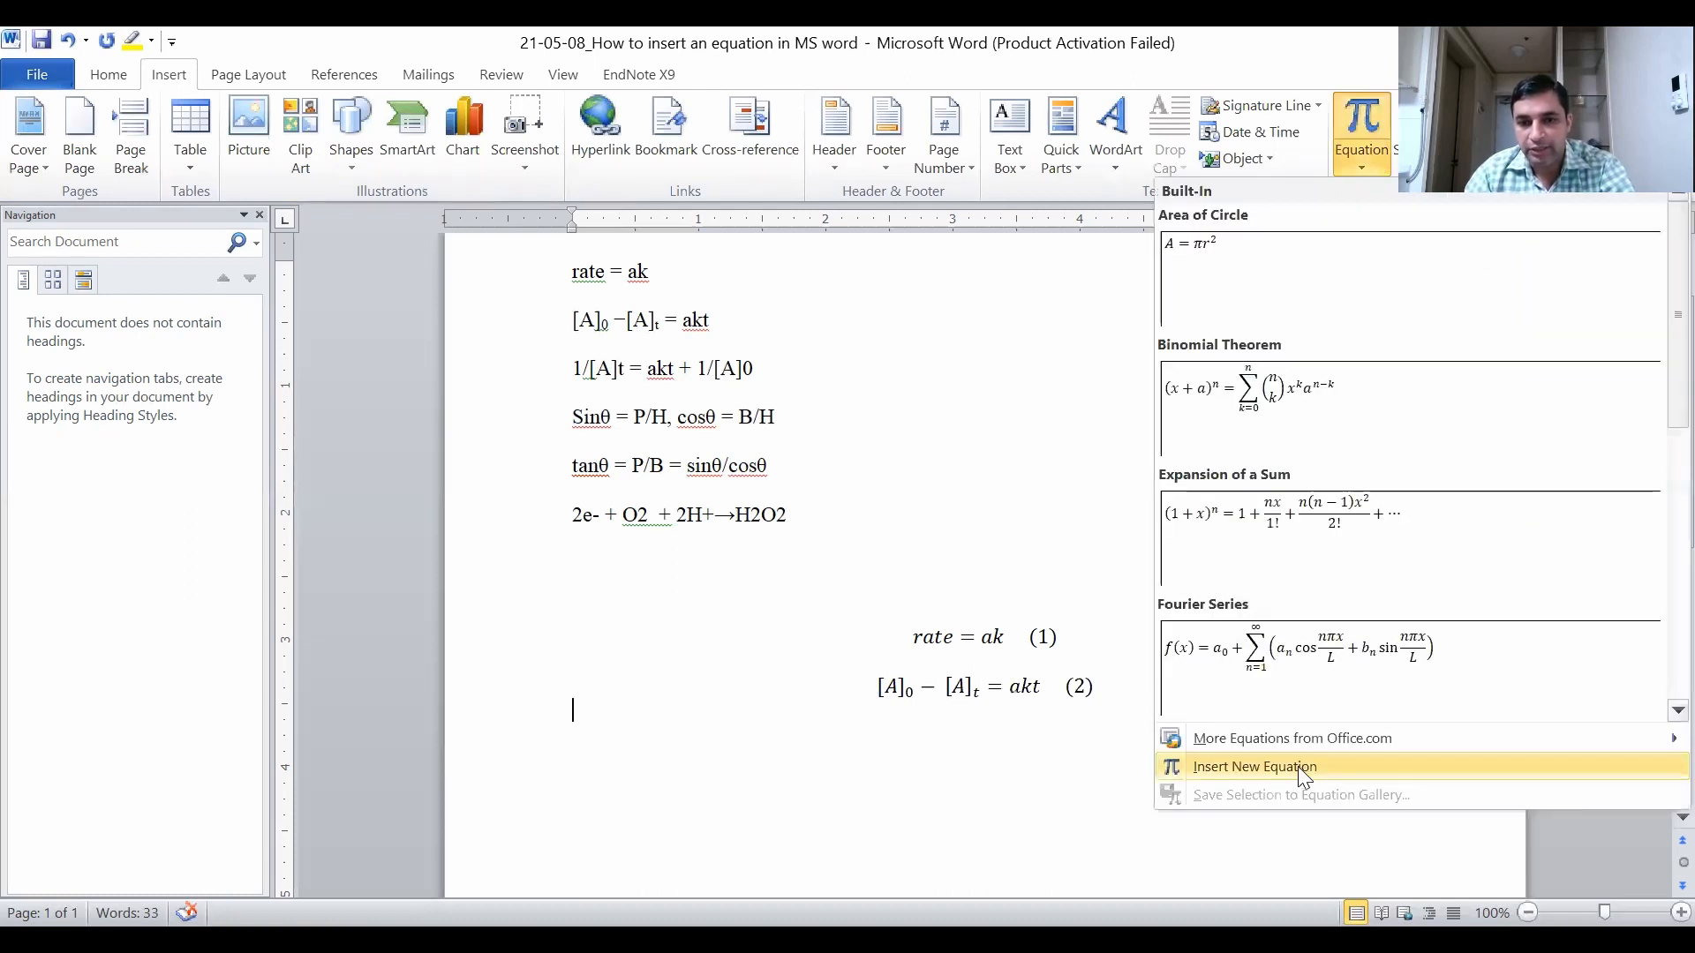
left_click(1301, 770)
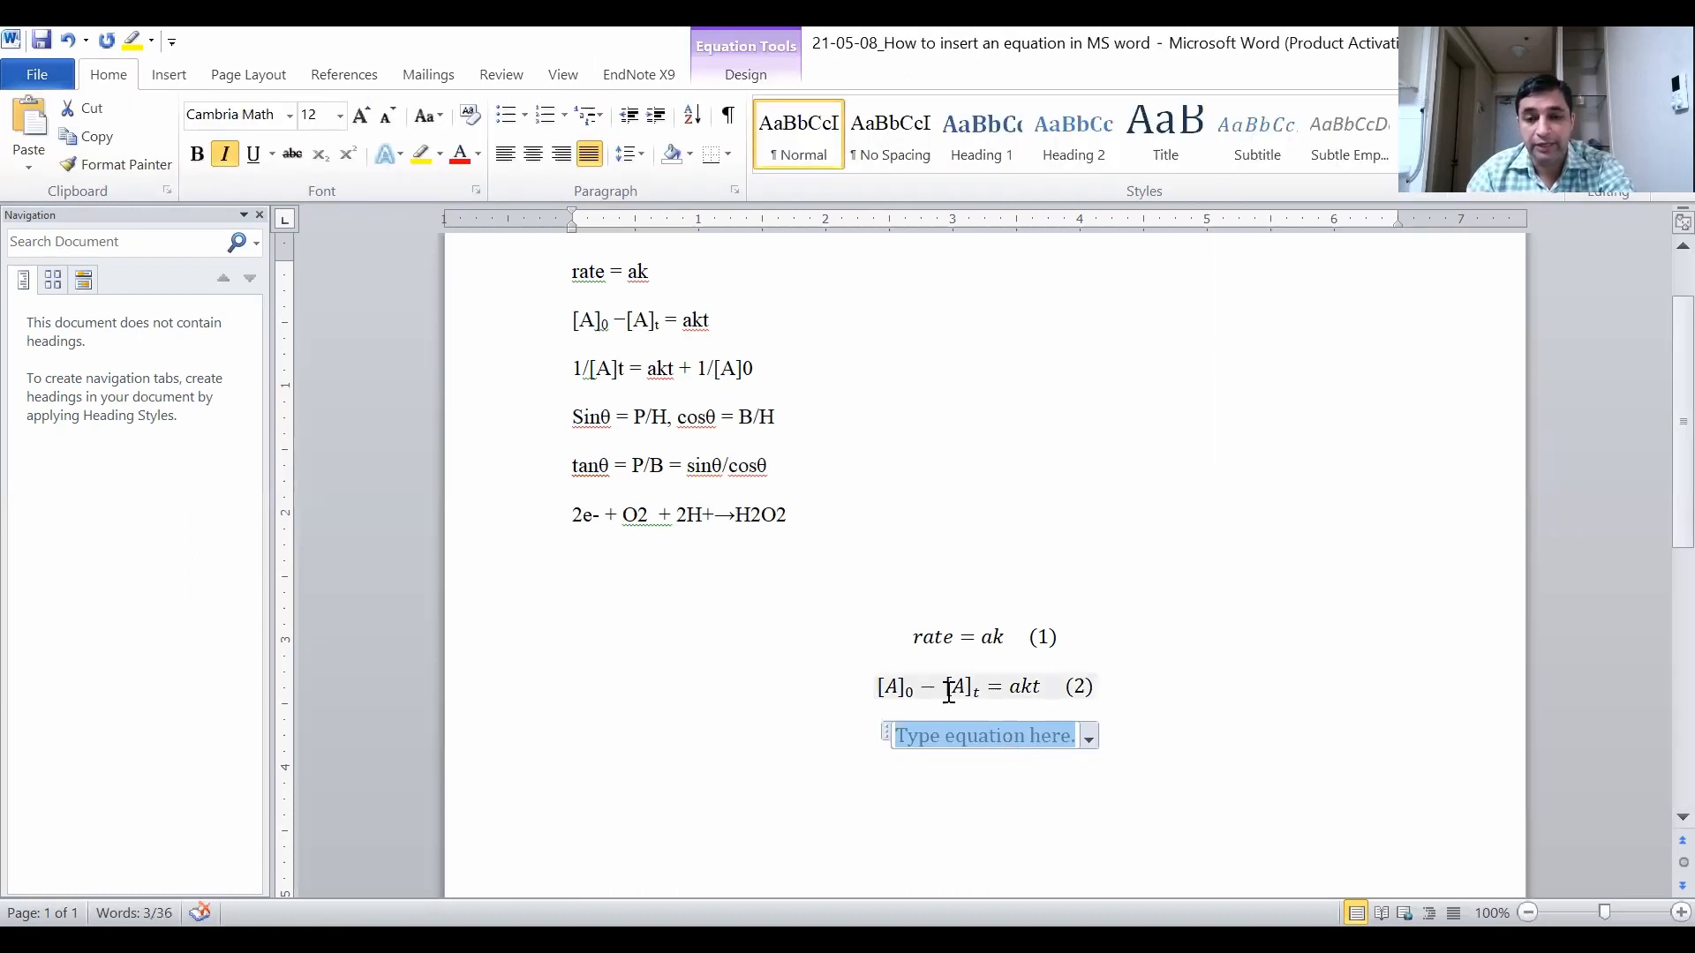
left_click(735, 78)
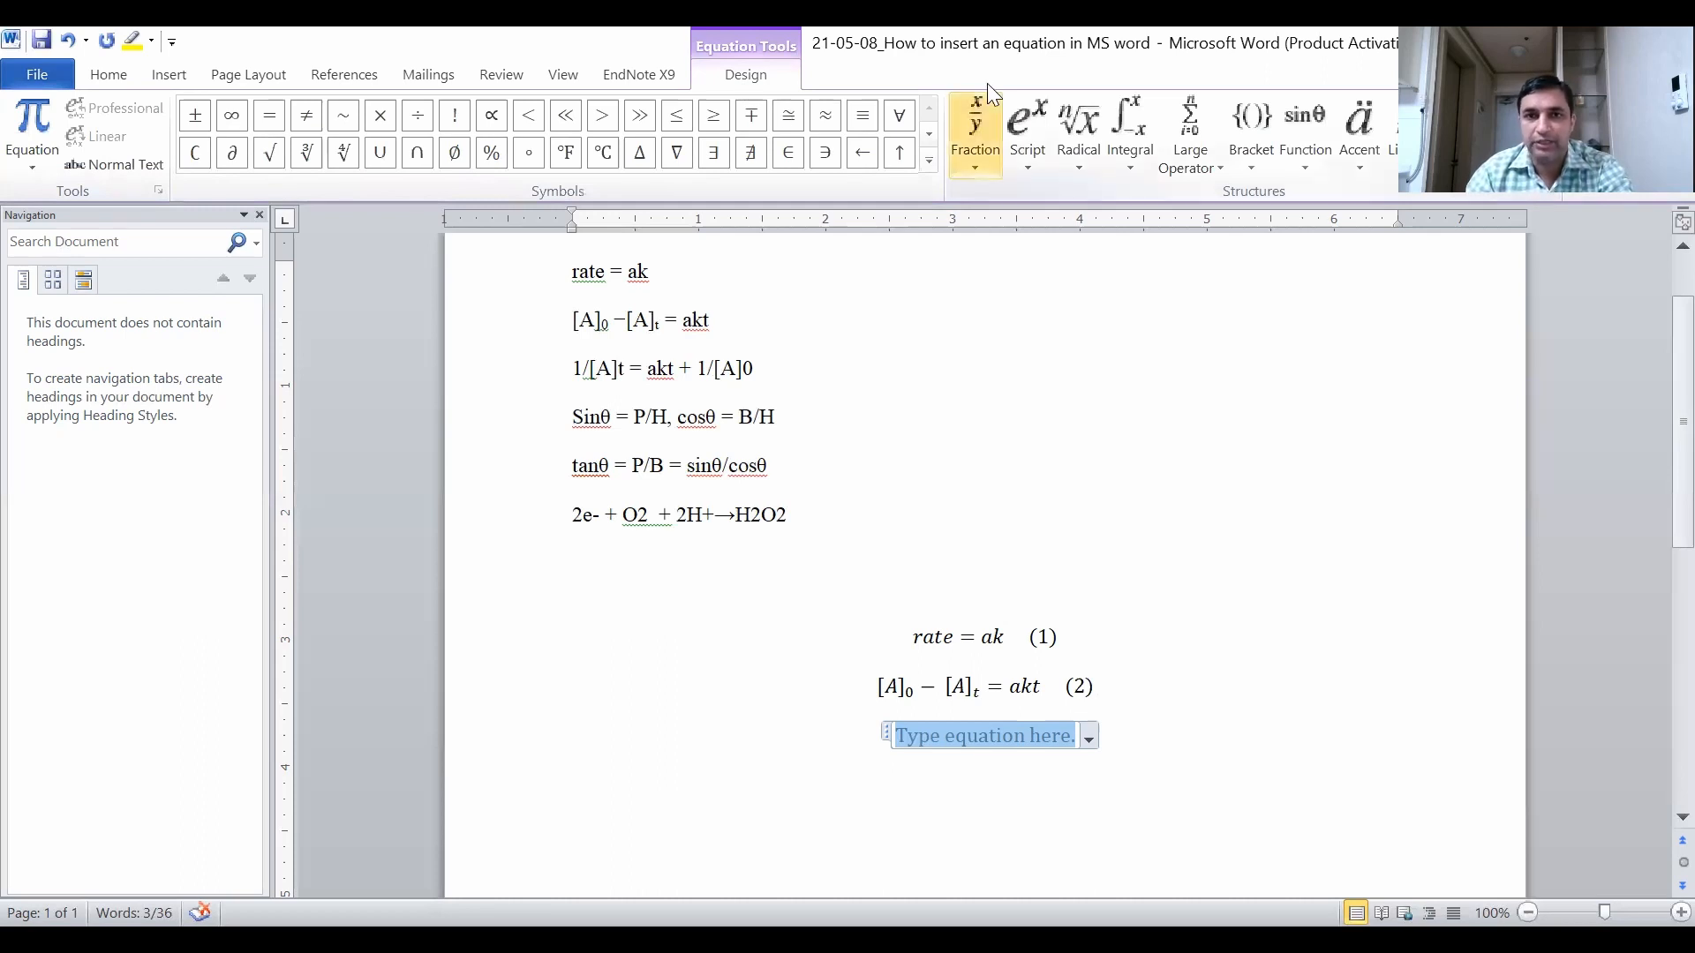
Start the third equation with a stacked fraction and enter 1 as its numerator.
left_click(978, 163)
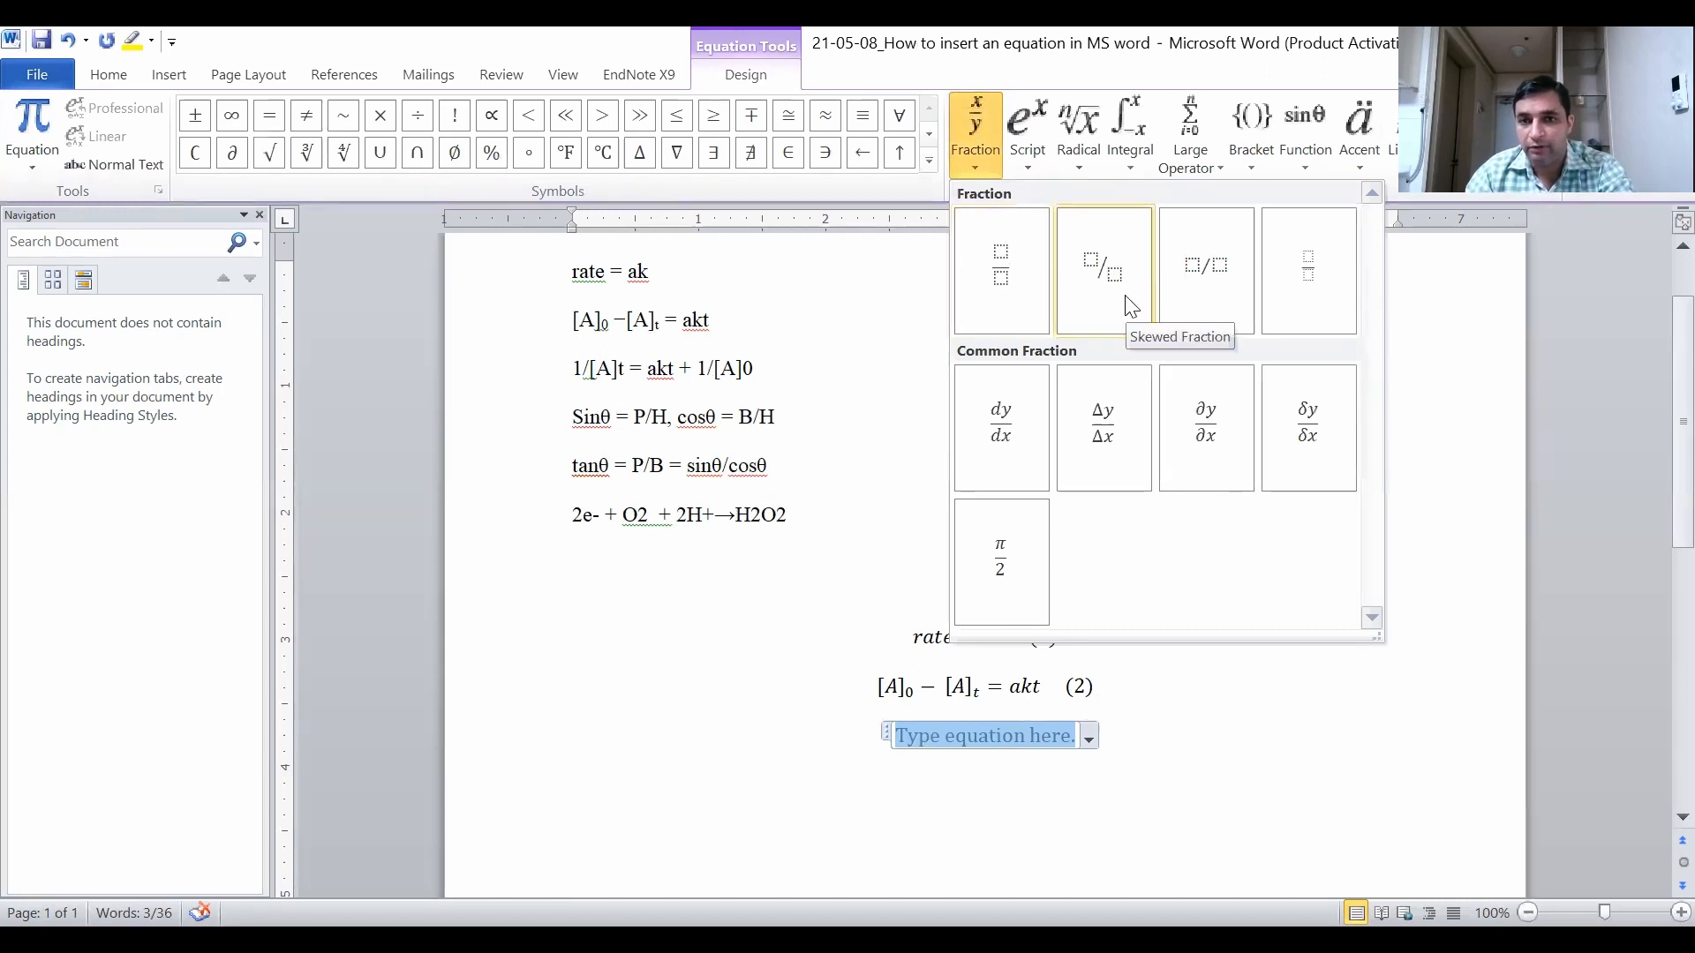
left_click(1026, 300)
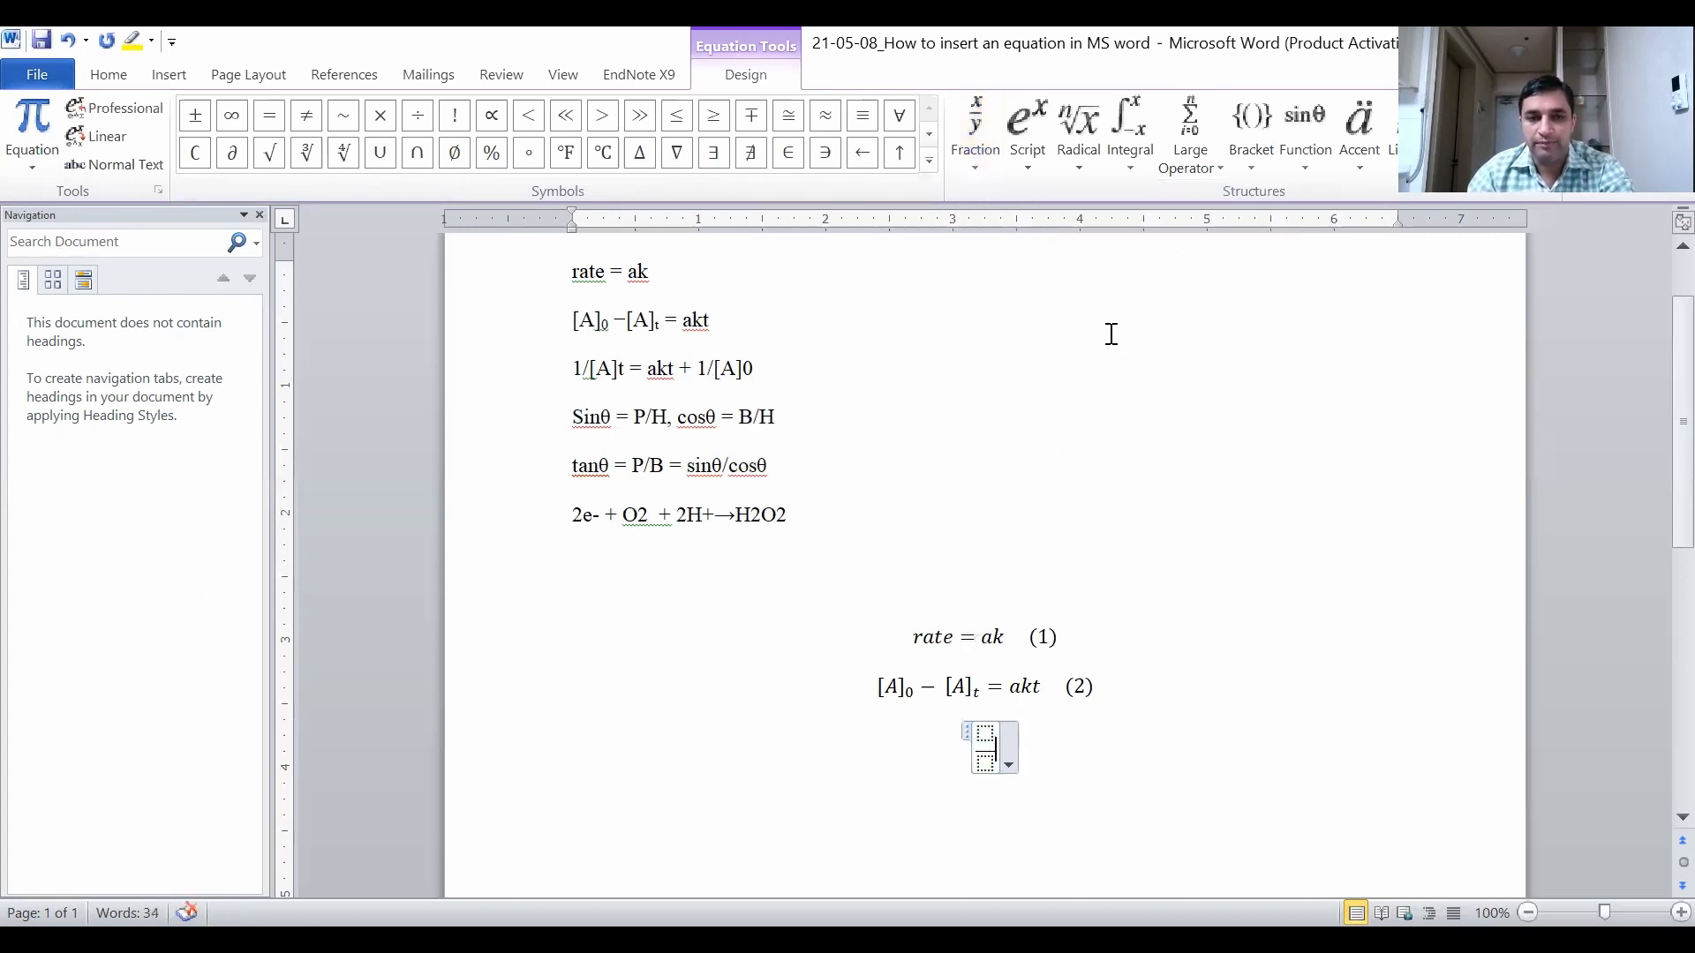
key("Left")
key("Left")
key("Down")
key("Up")
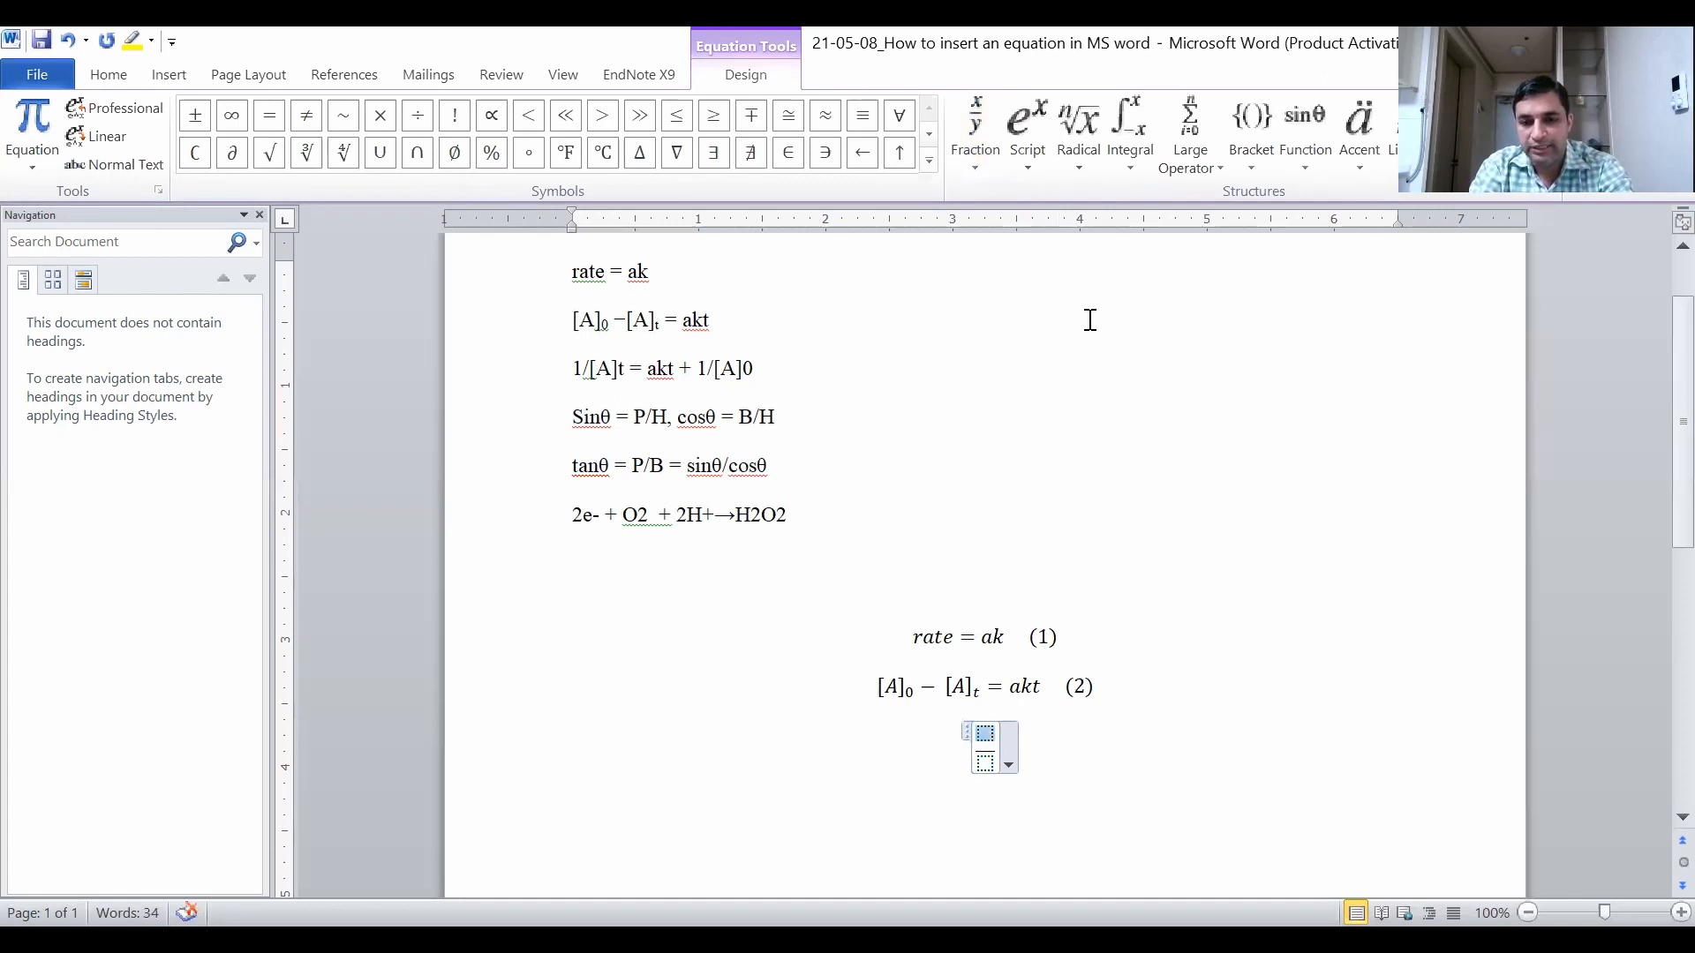
key("Down")
key("Up")
key("Down")
key("Up")
key("Down")
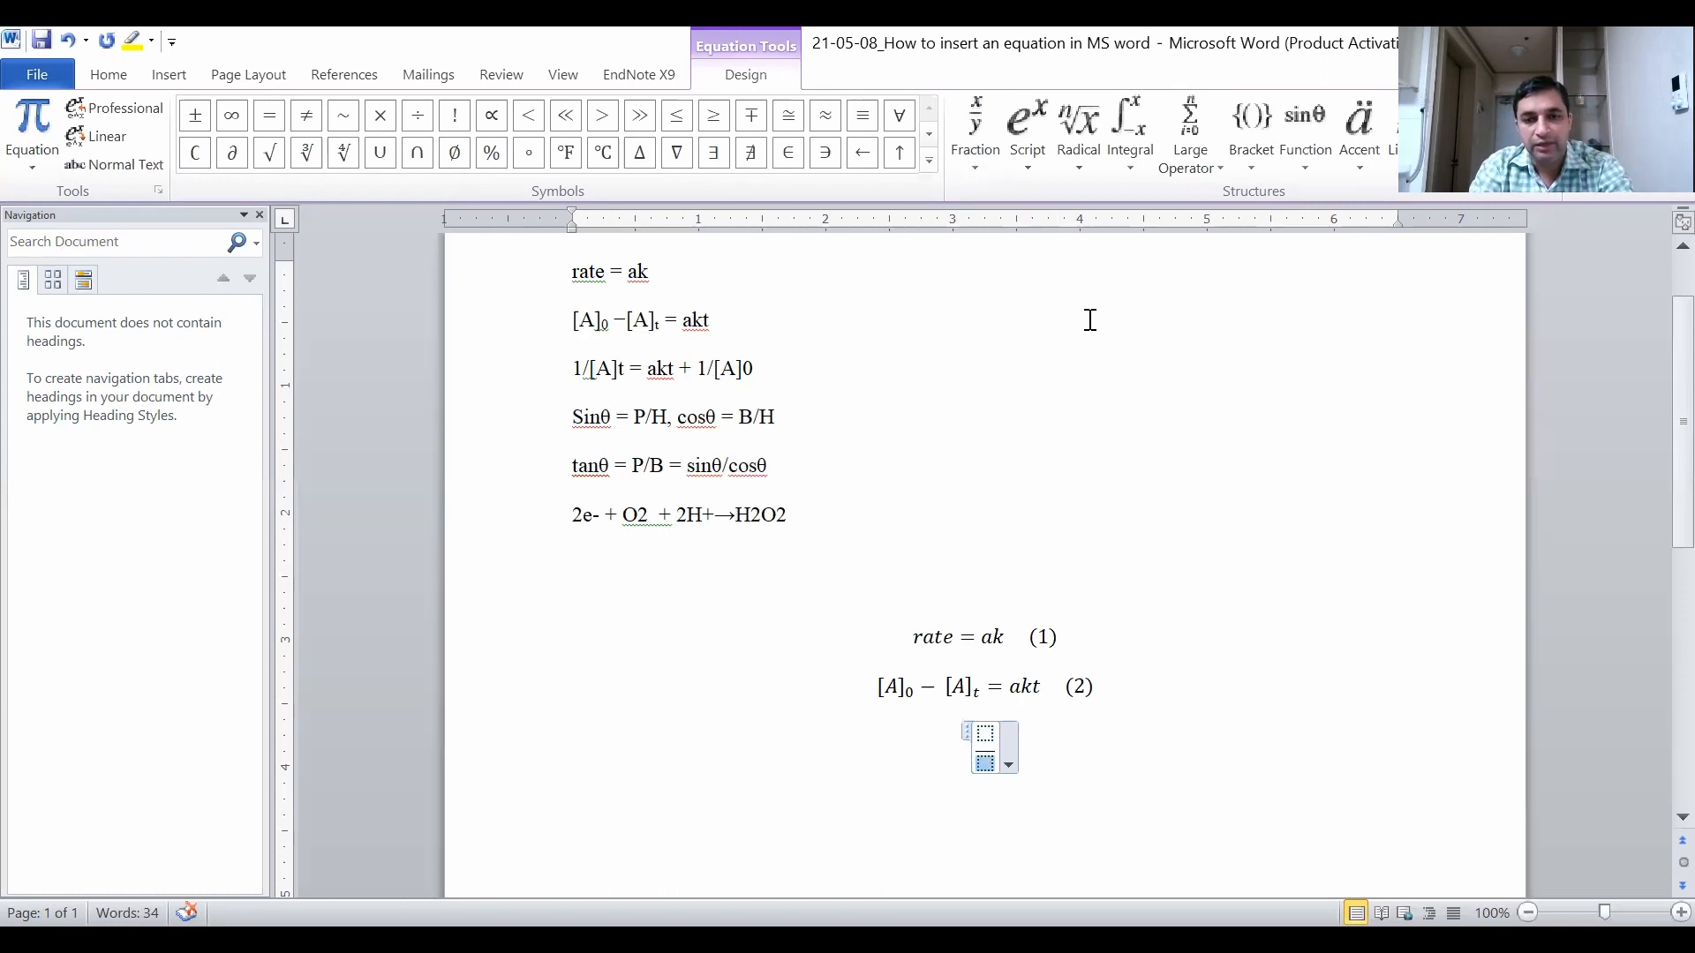
key("Up")
key("Down")
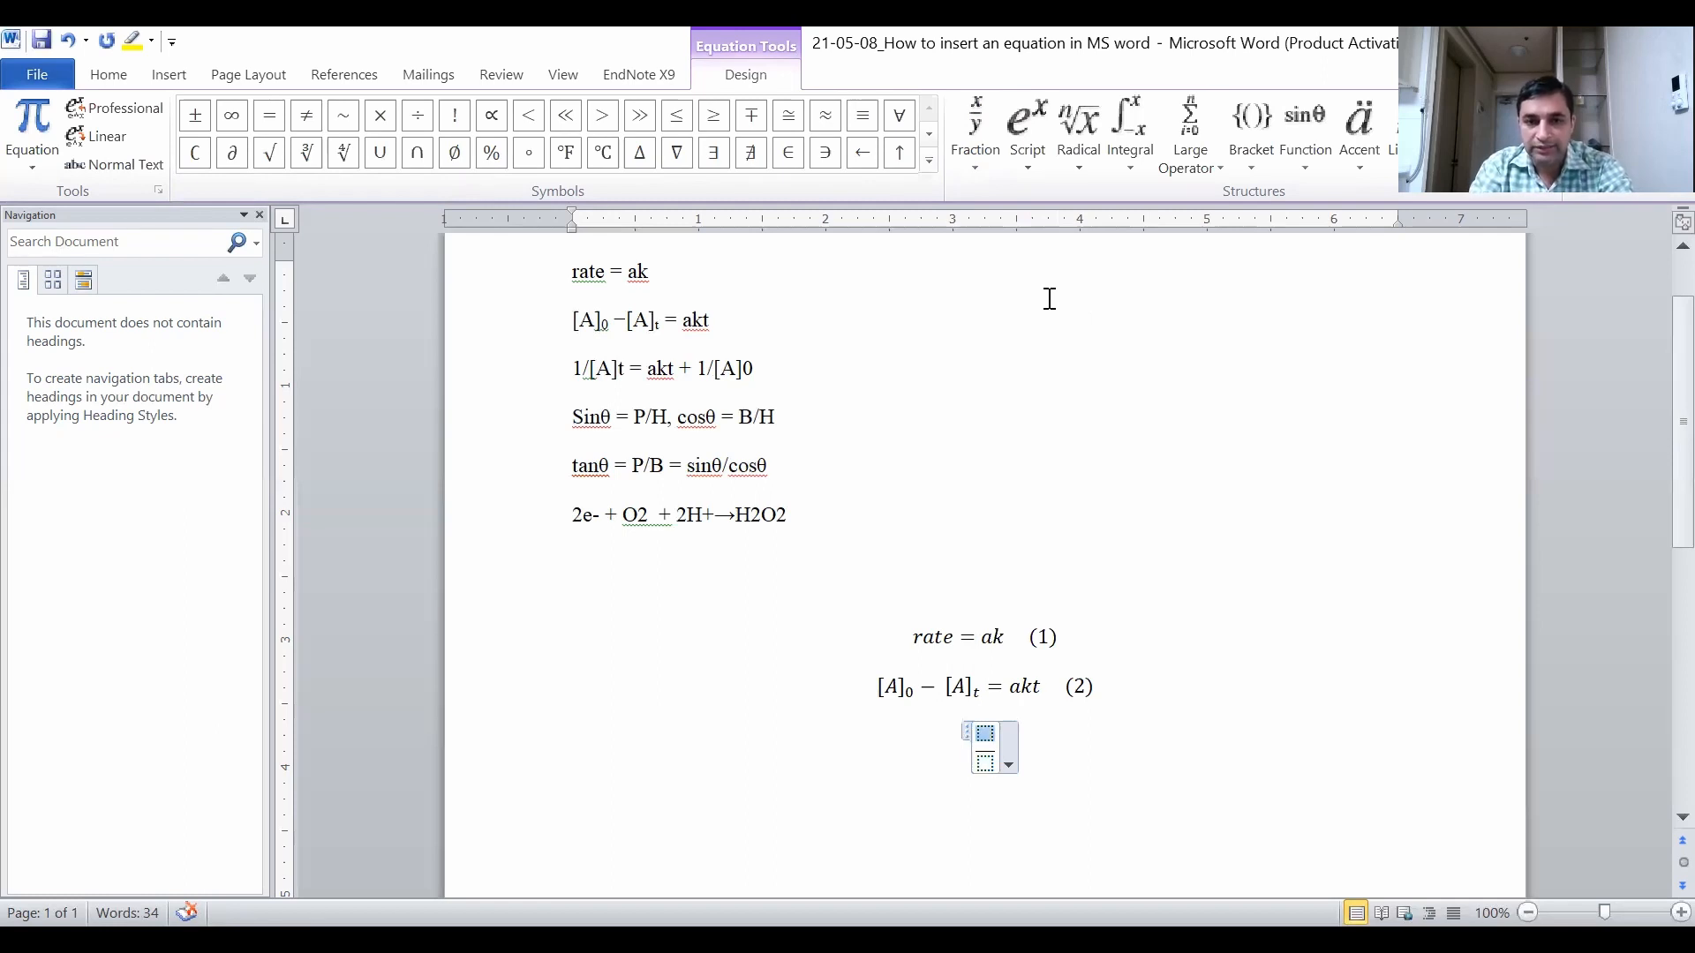
type("1")
Fill the fraction's denominator with a subscript structure that has [A] as the base and t as the subscript.
key("Down")
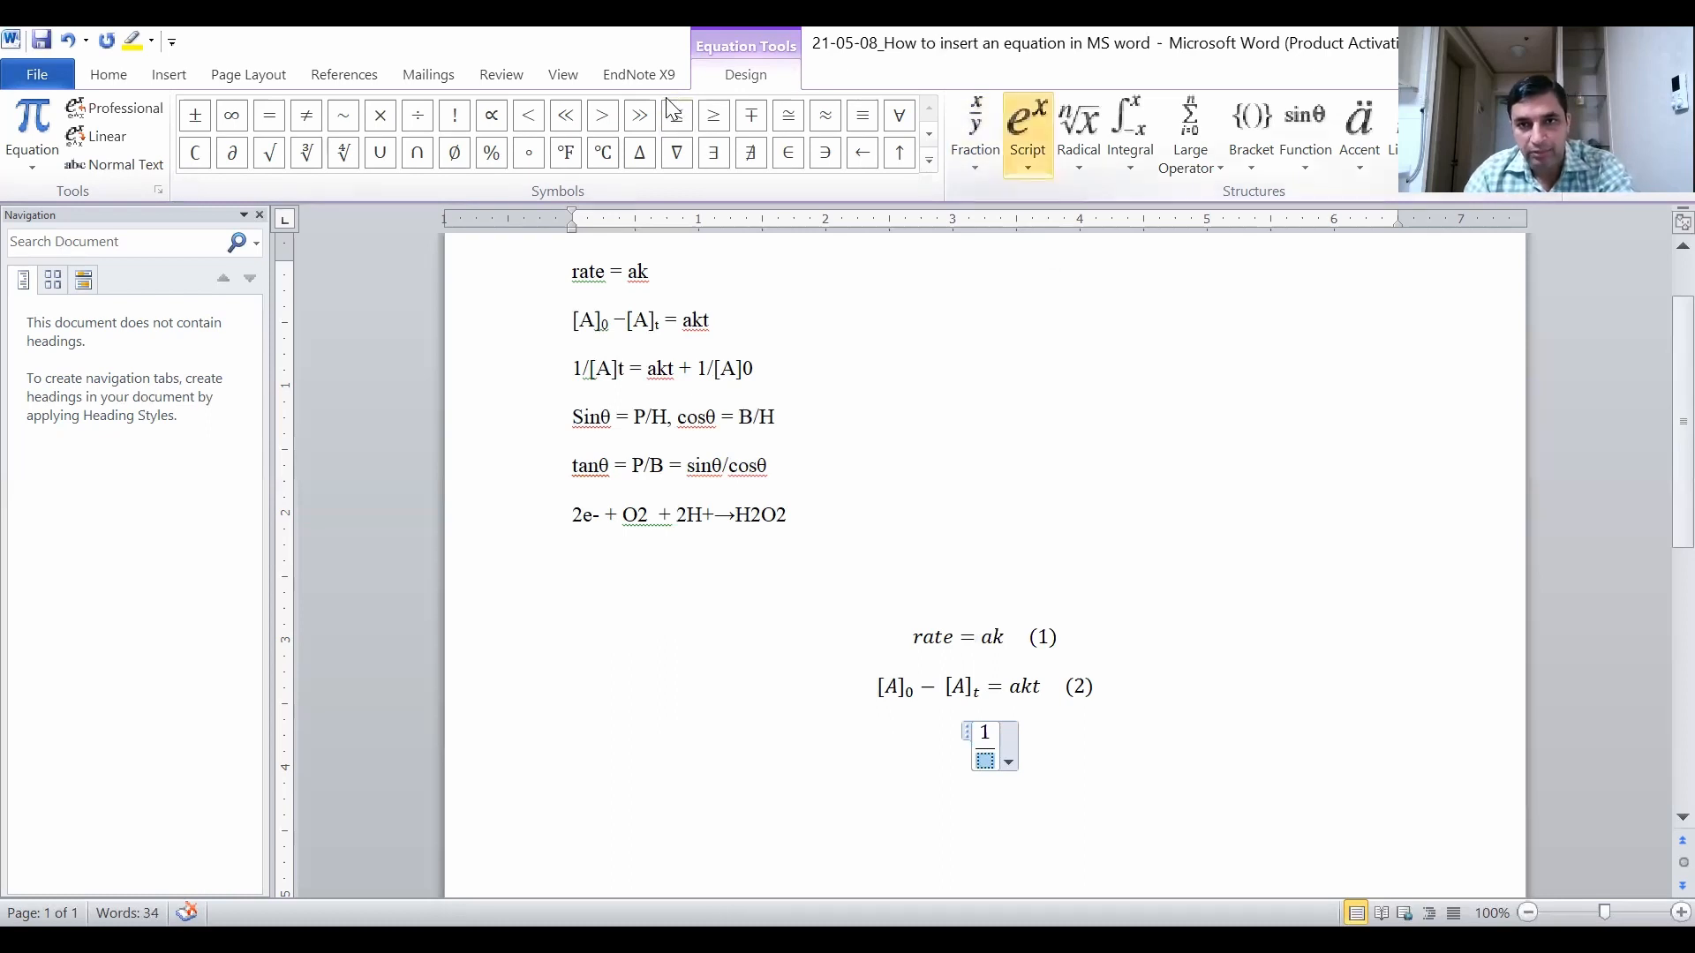
left_click(1027, 132)
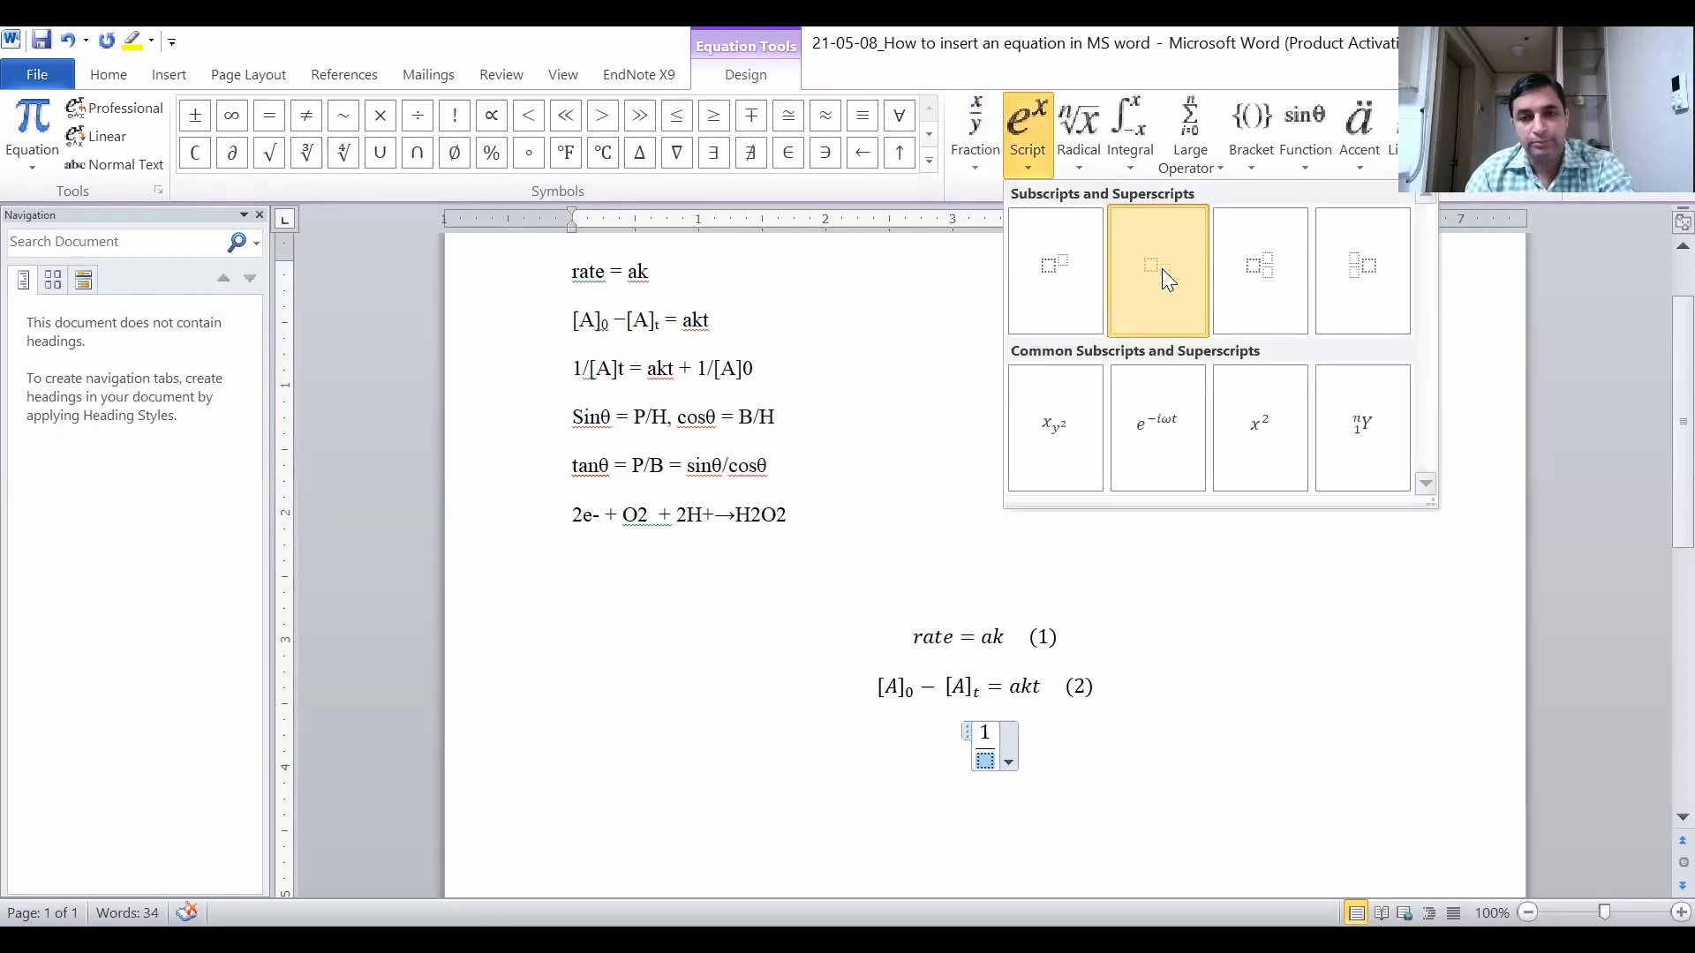
left_click(1162, 273)
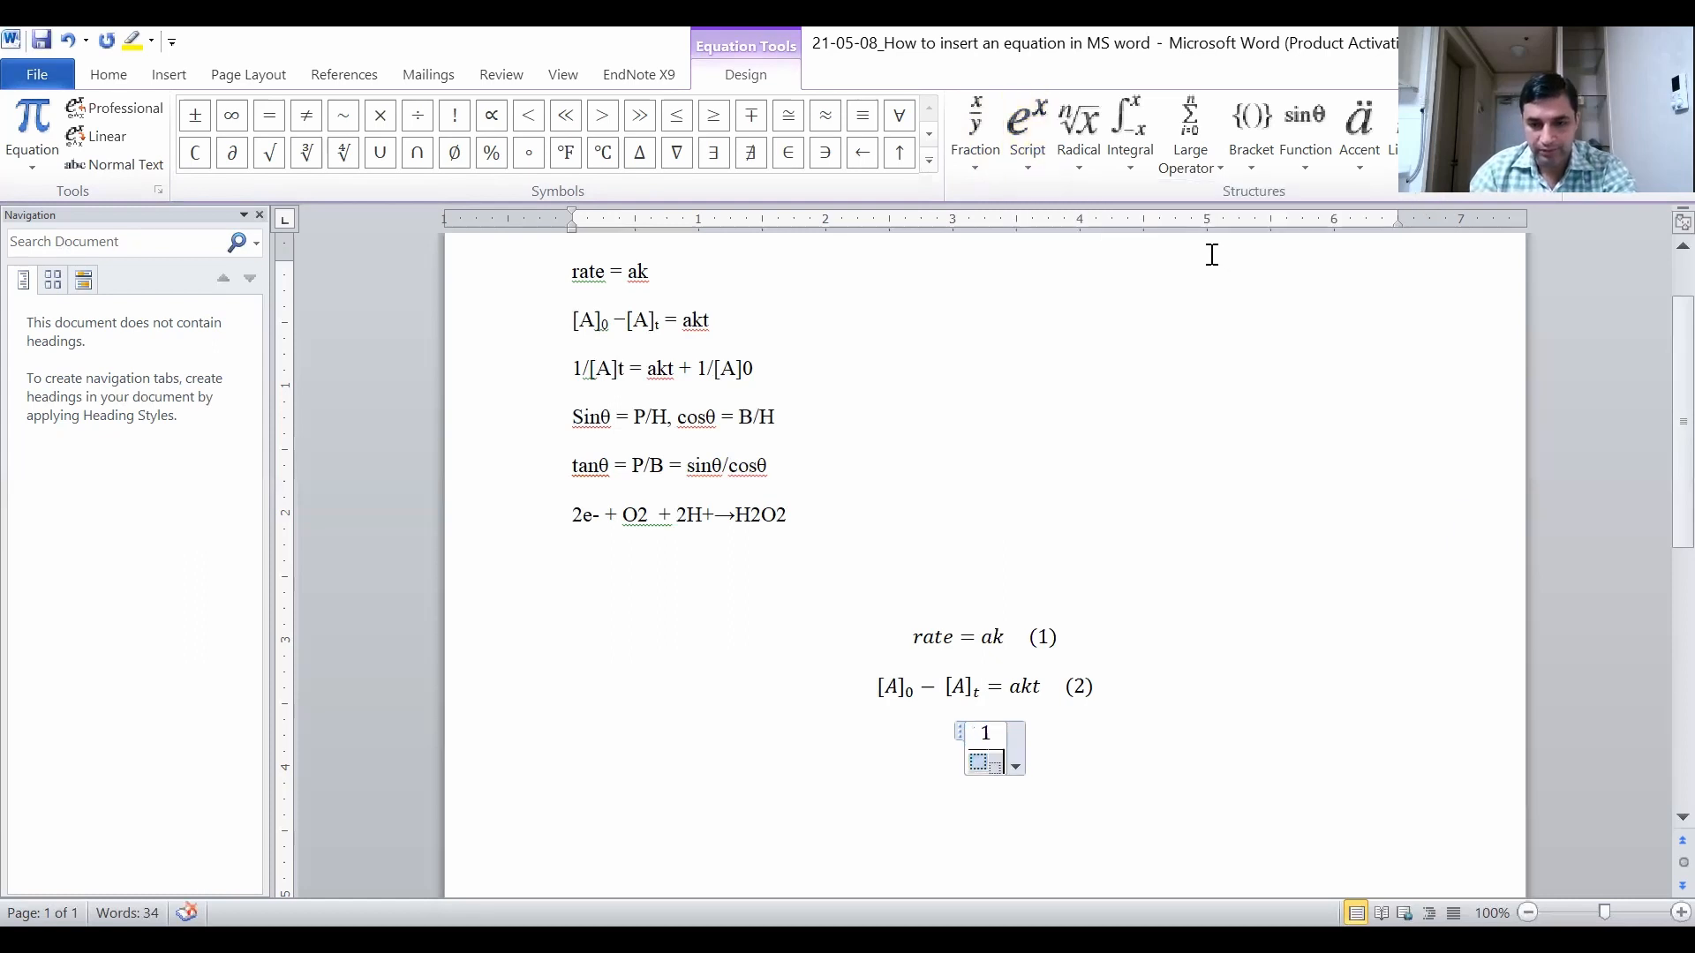
type("[")
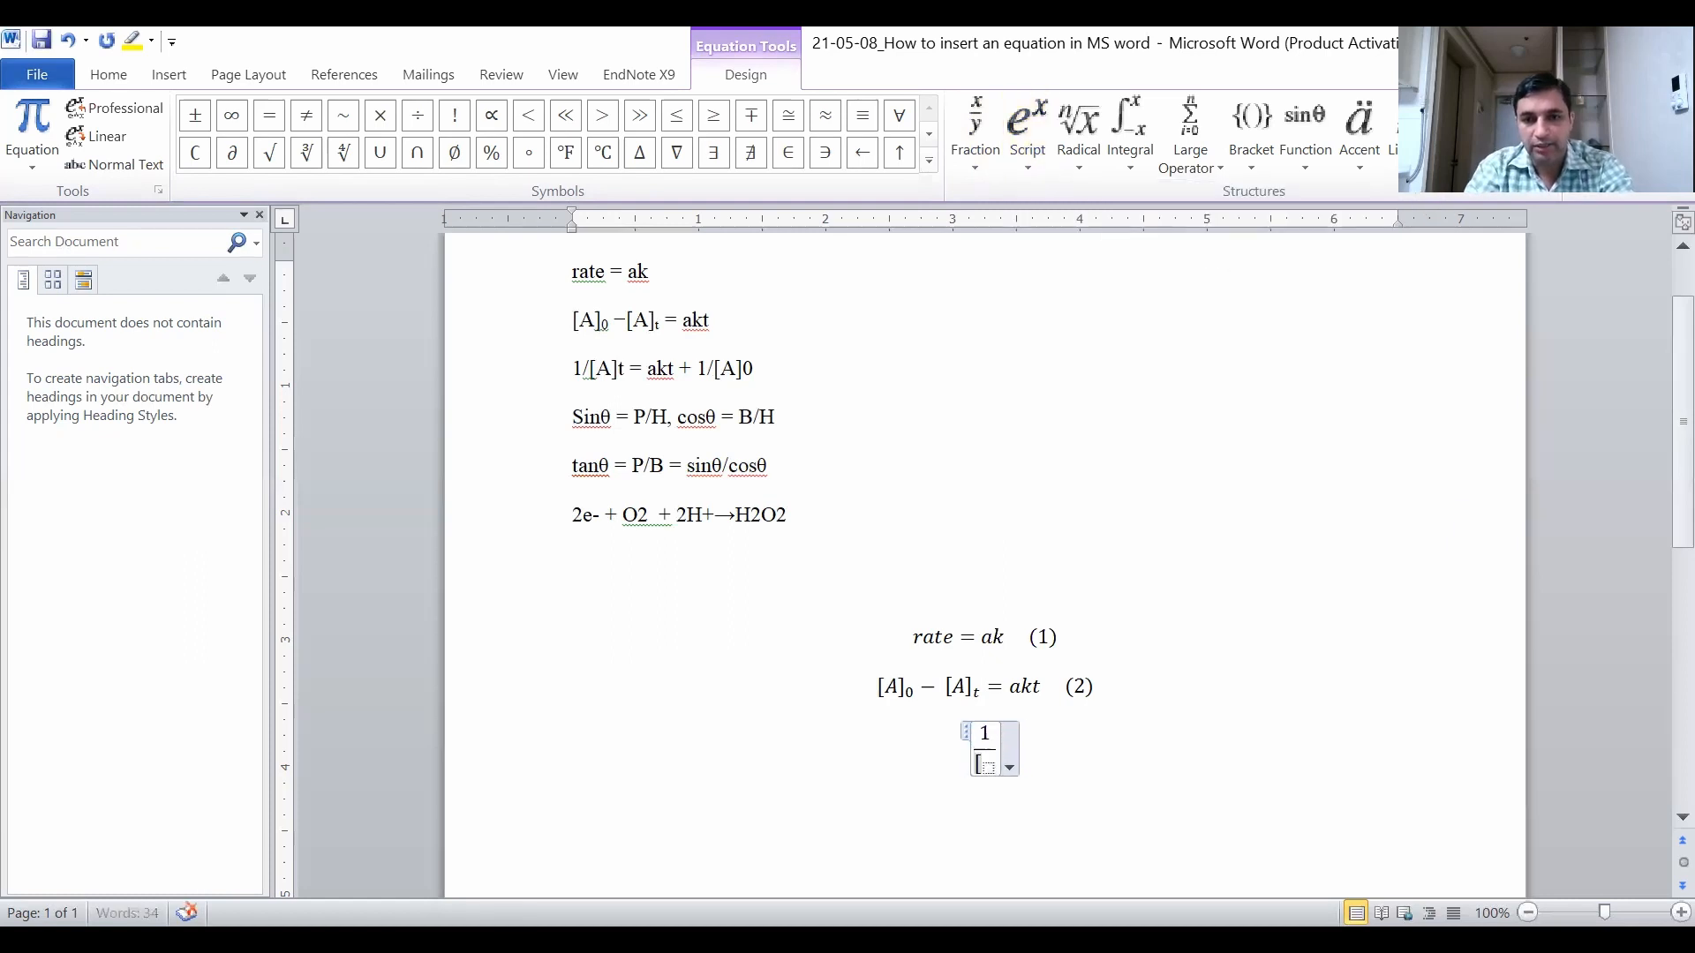
type("A]")
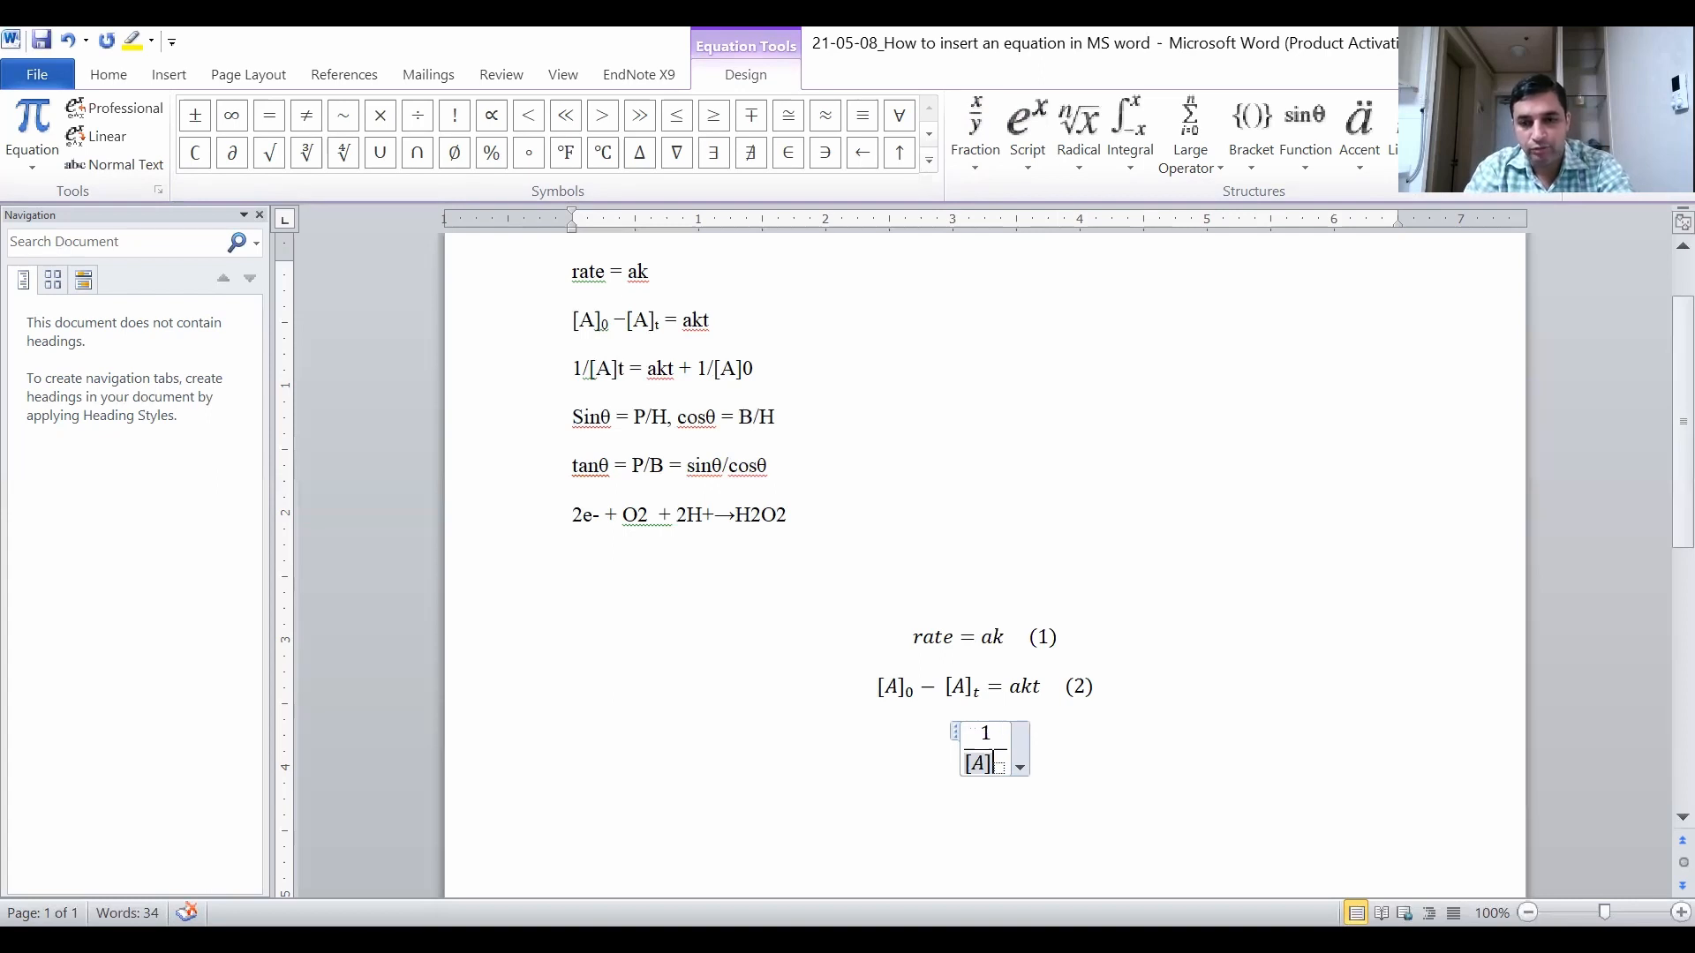
key("Right")
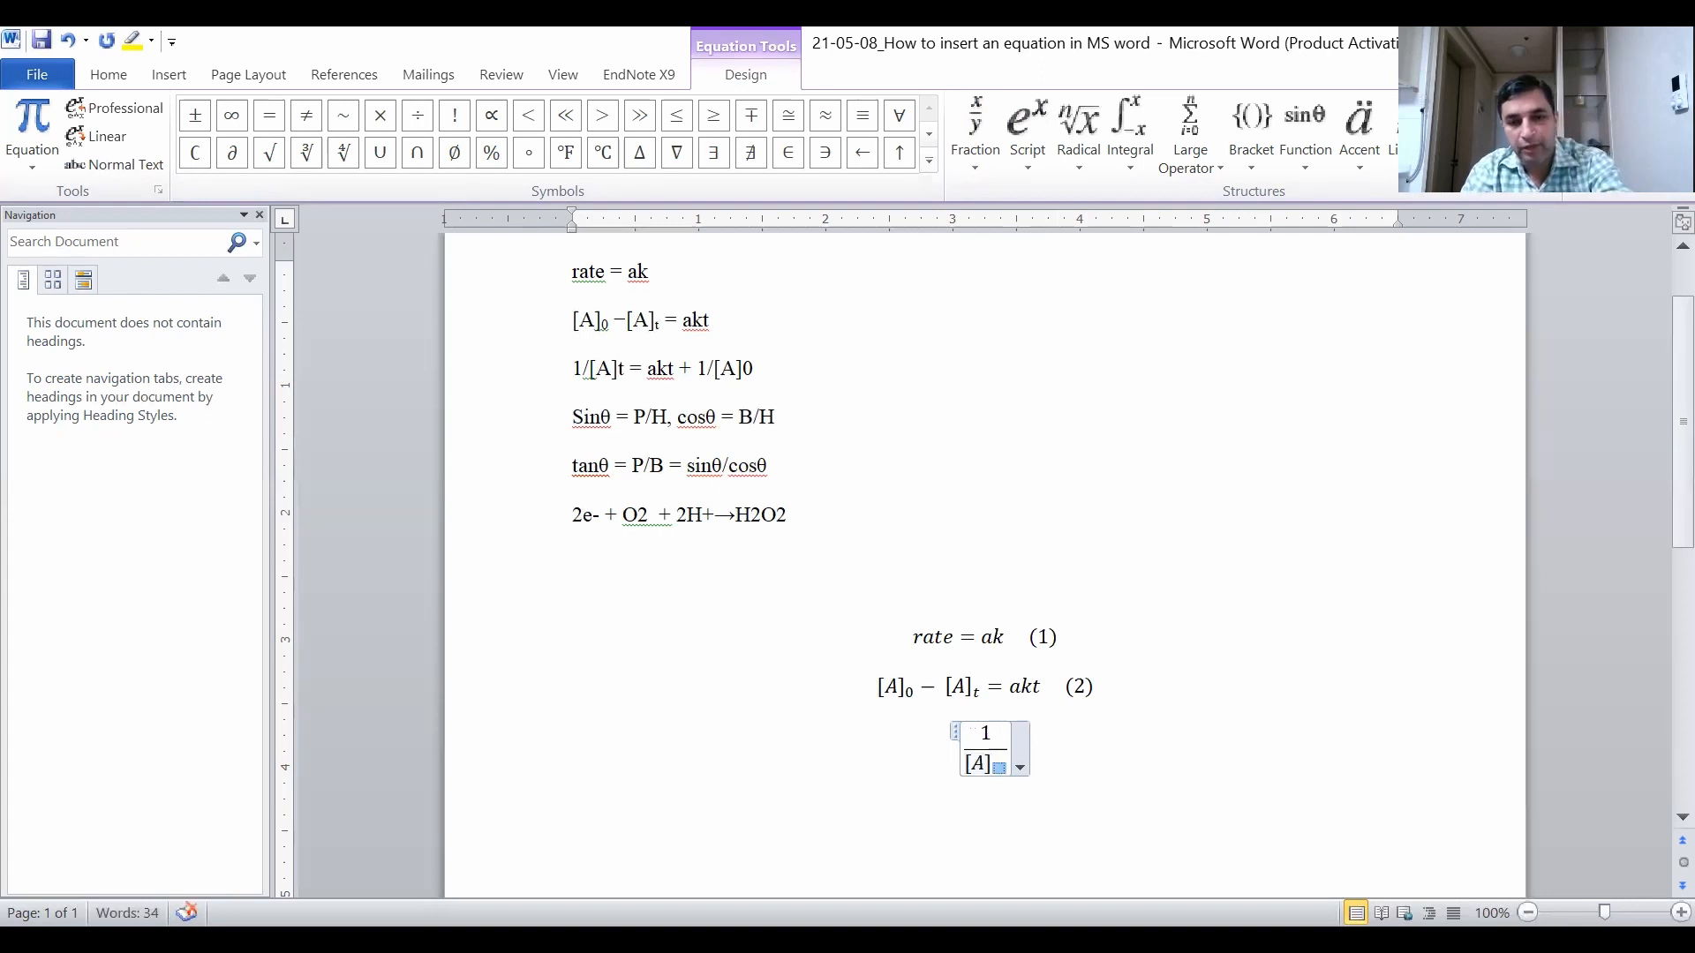
type("t")
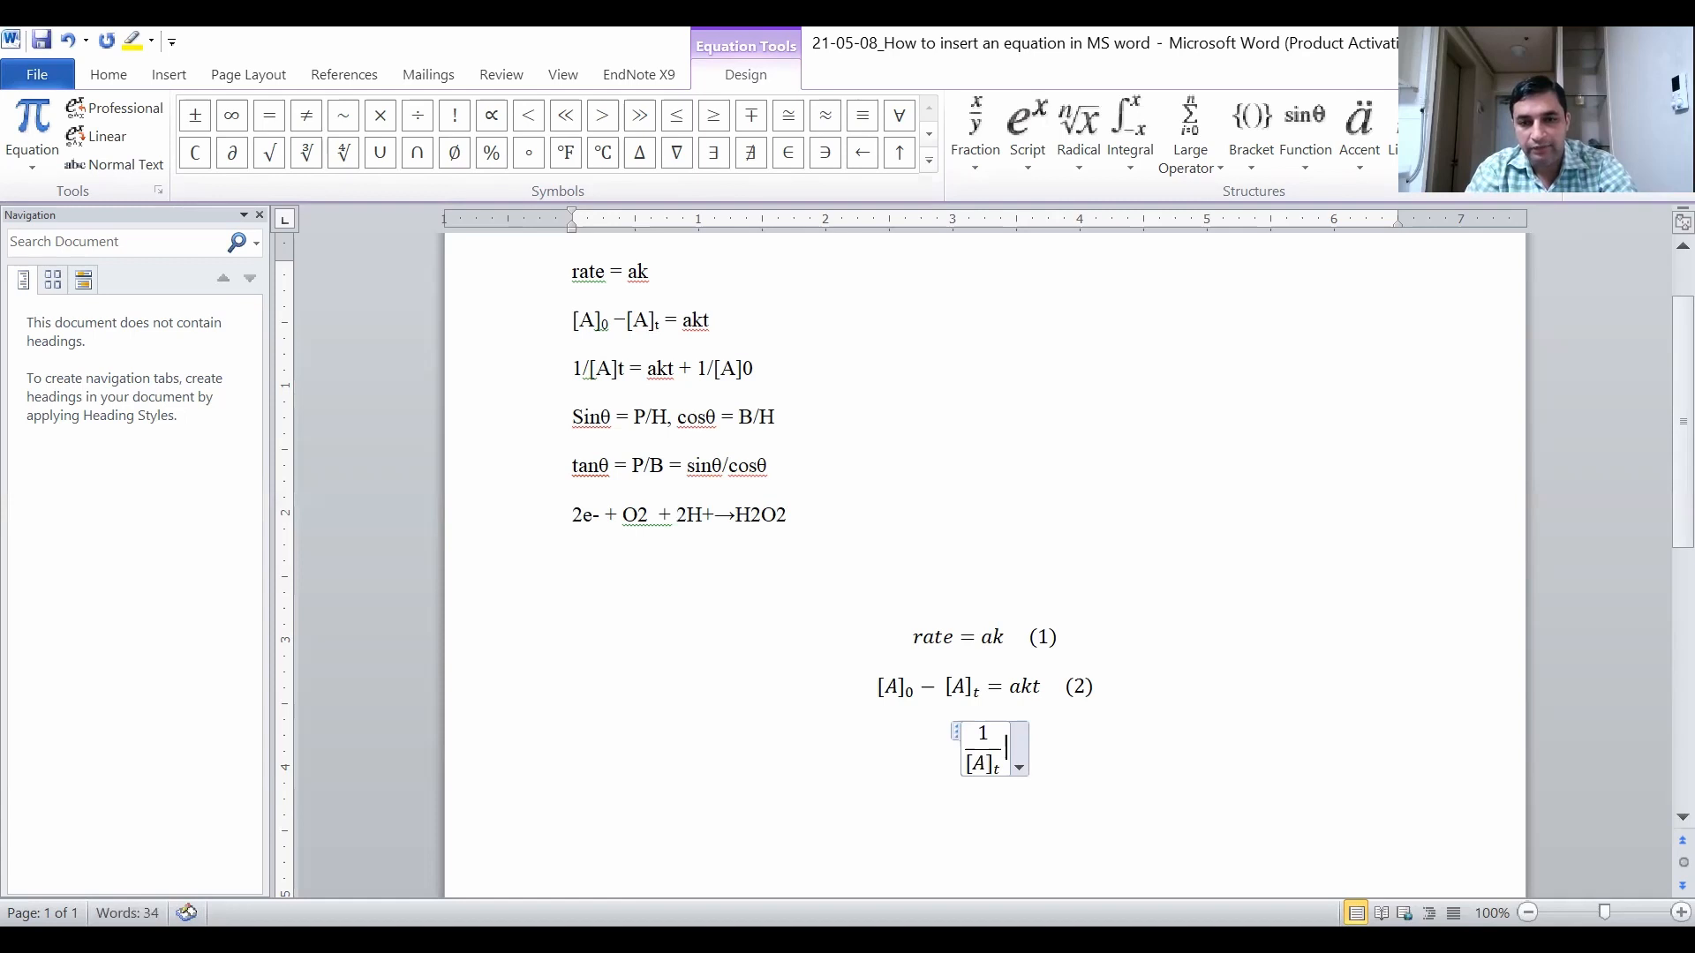
Continue the third equation with = akt + and a second stacked fraction with 1 as its numerator.
type(" = ")
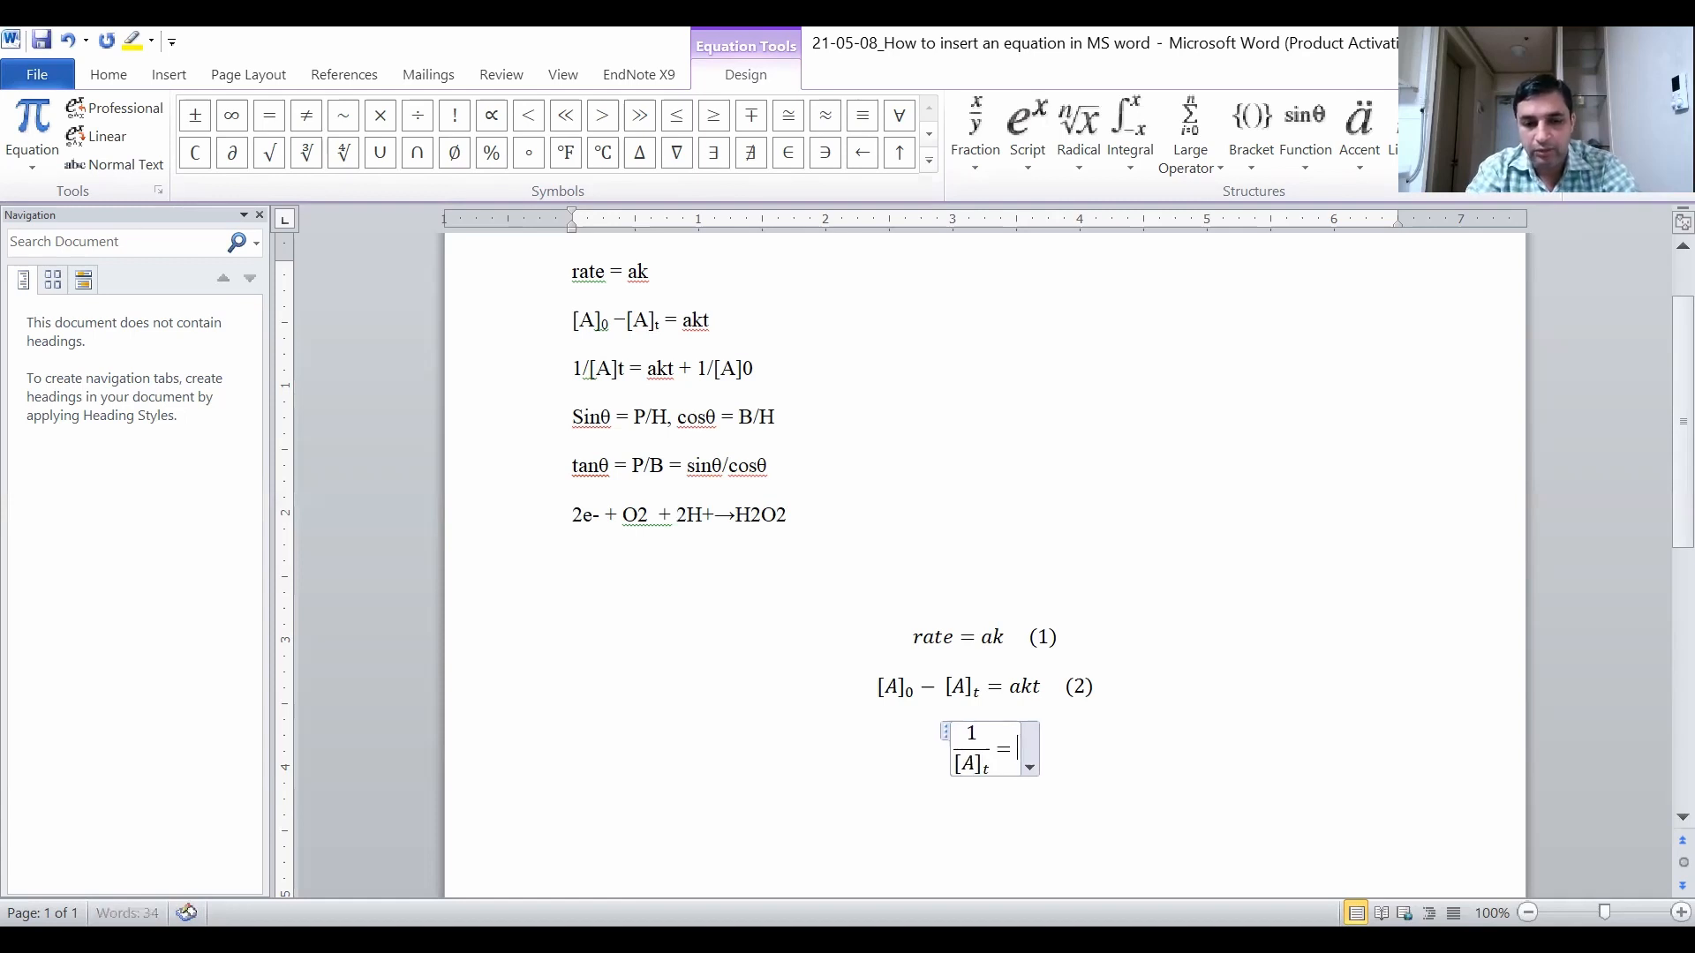
type("akt +")
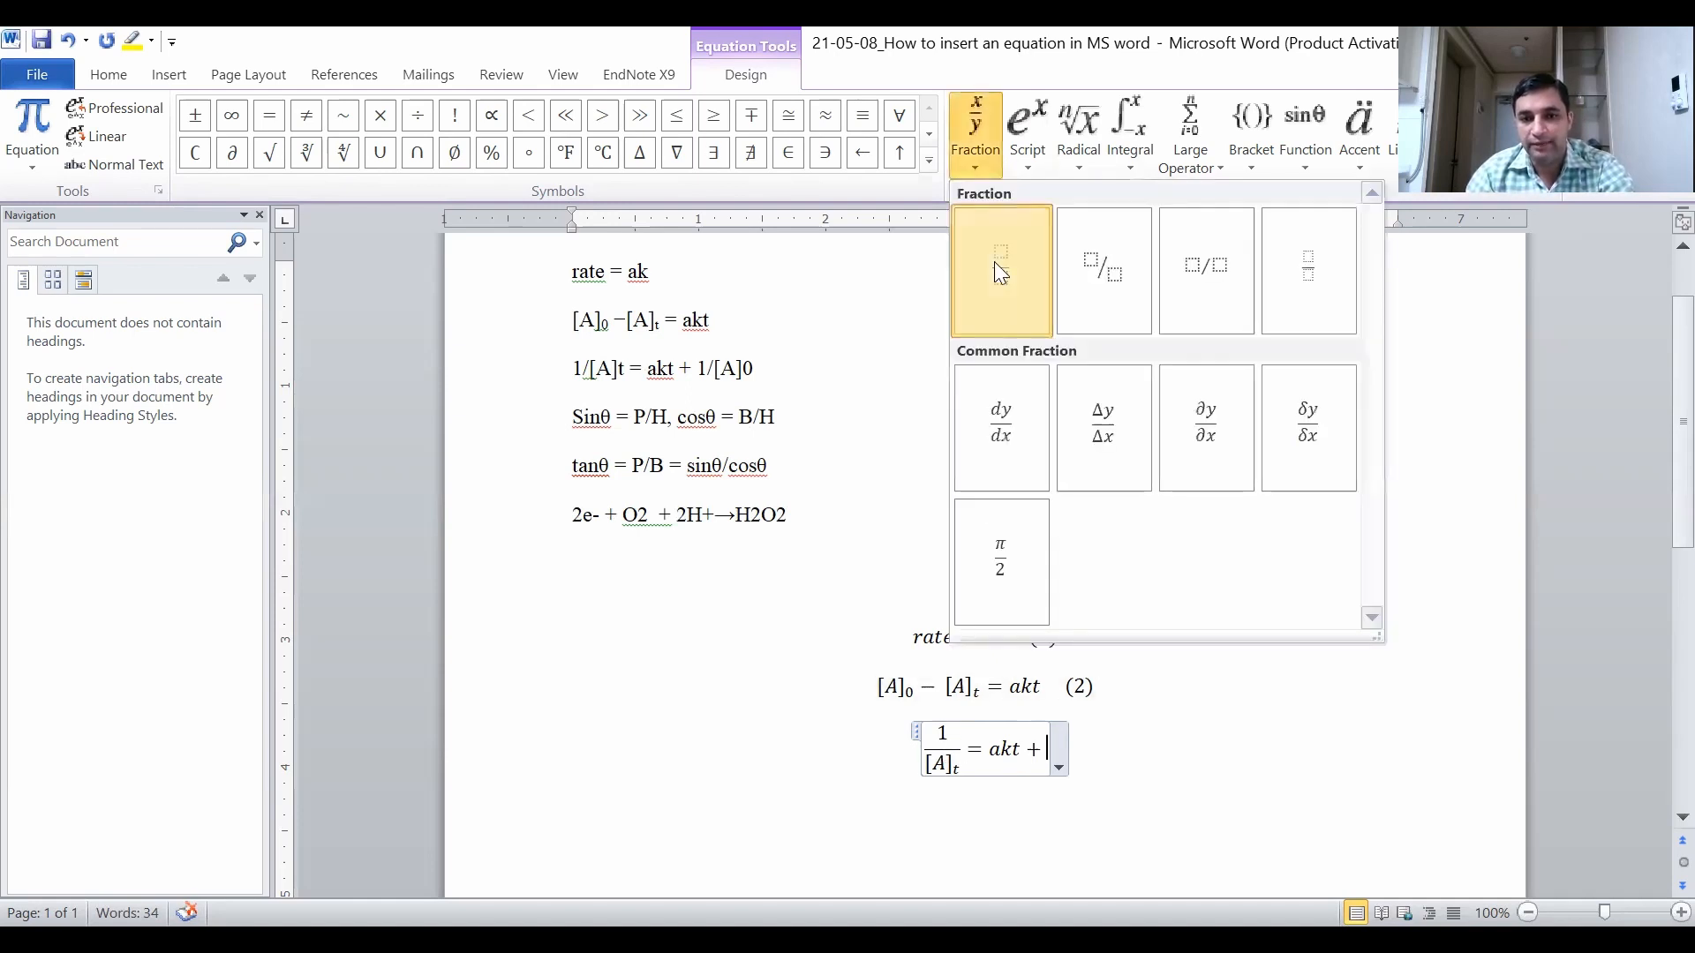
left_click(994, 262)
type("1")
Fill the second fraction's denominator with [A] and subscript 0 using a subscript structure, and end the equation with the number (3).
key("Down")
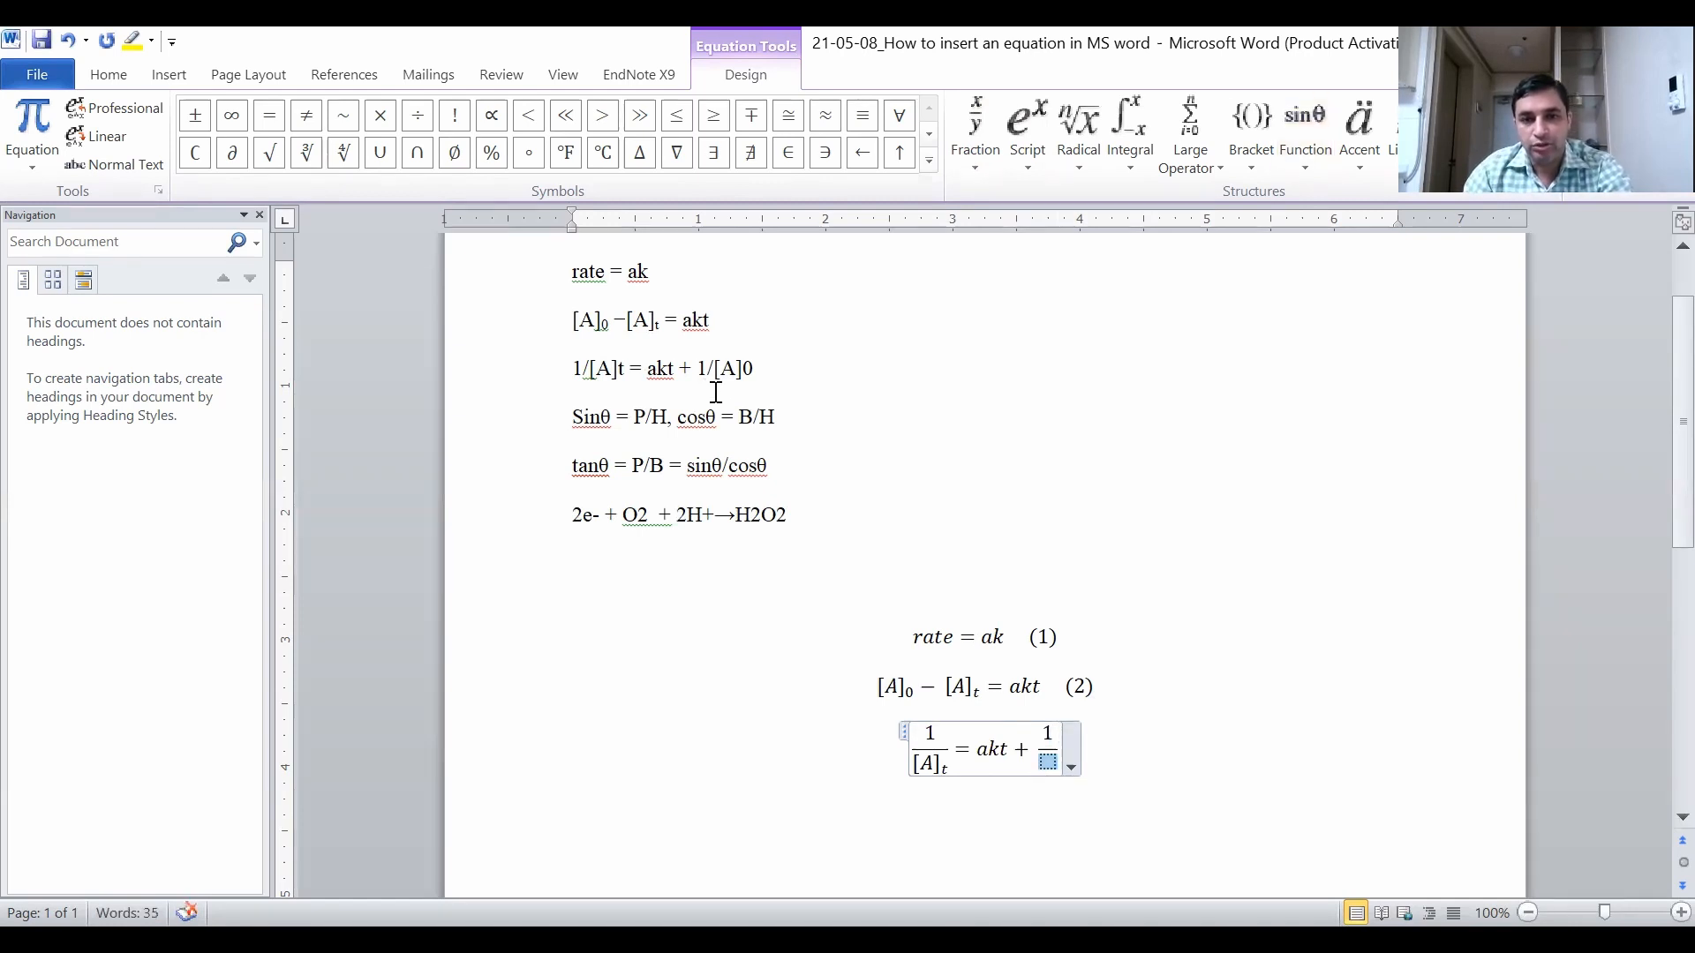
left_click_drag(743, 369, 754, 369)
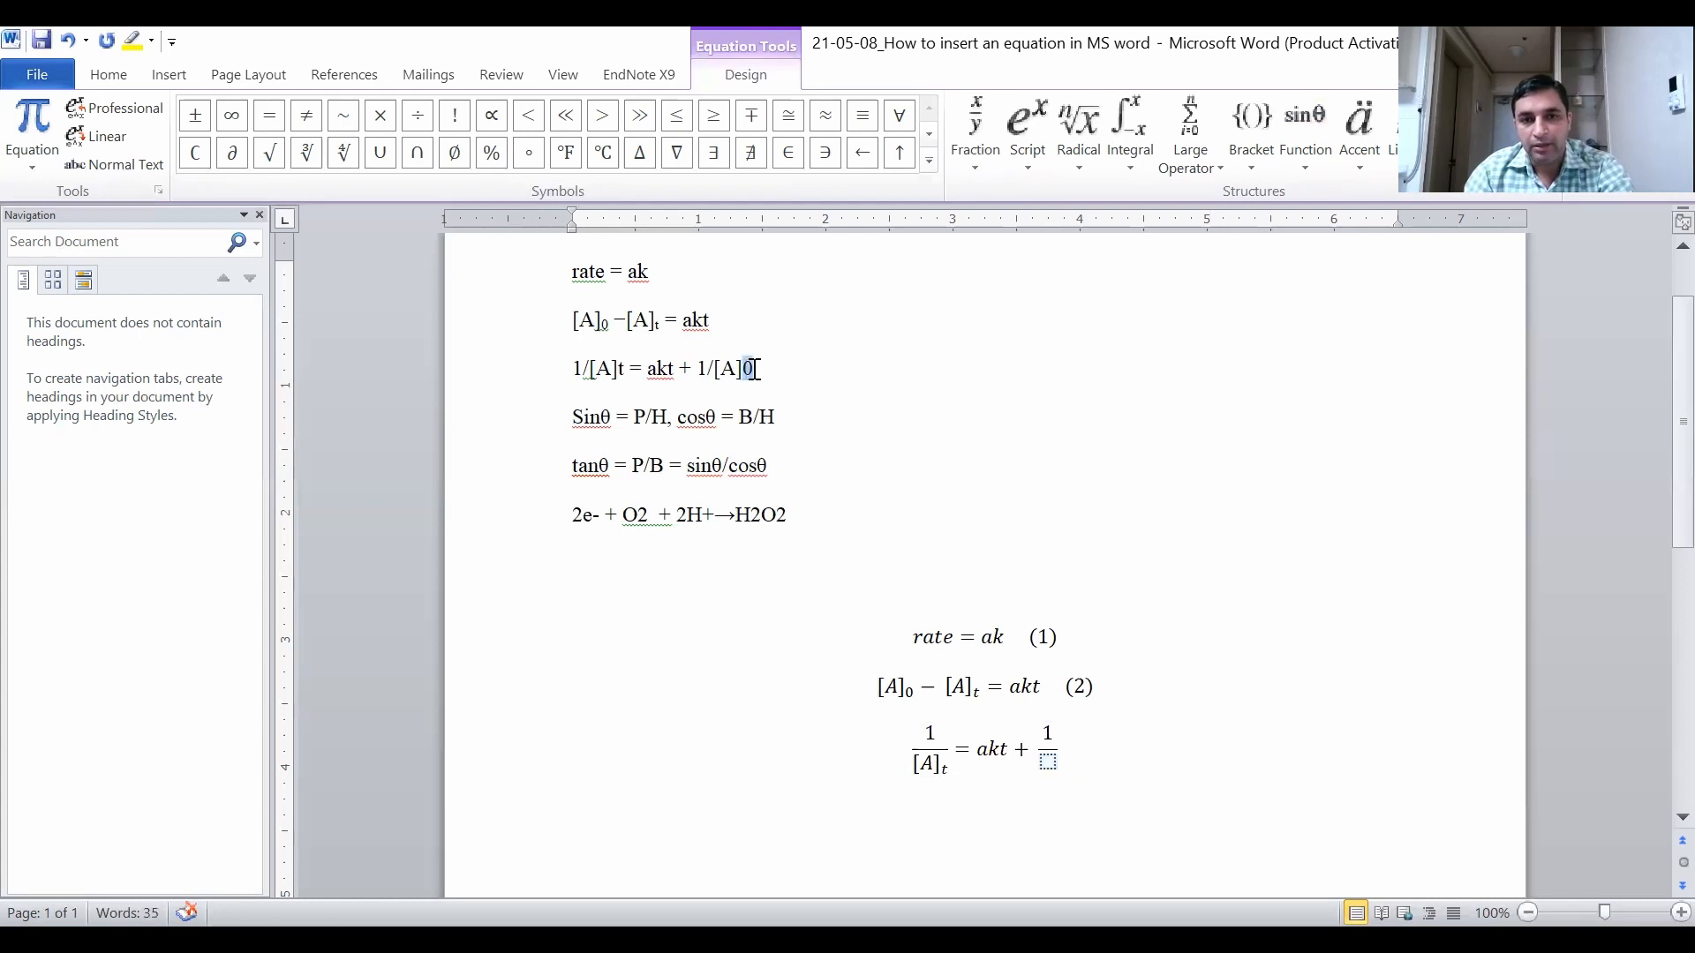
left_click(1048, 758)
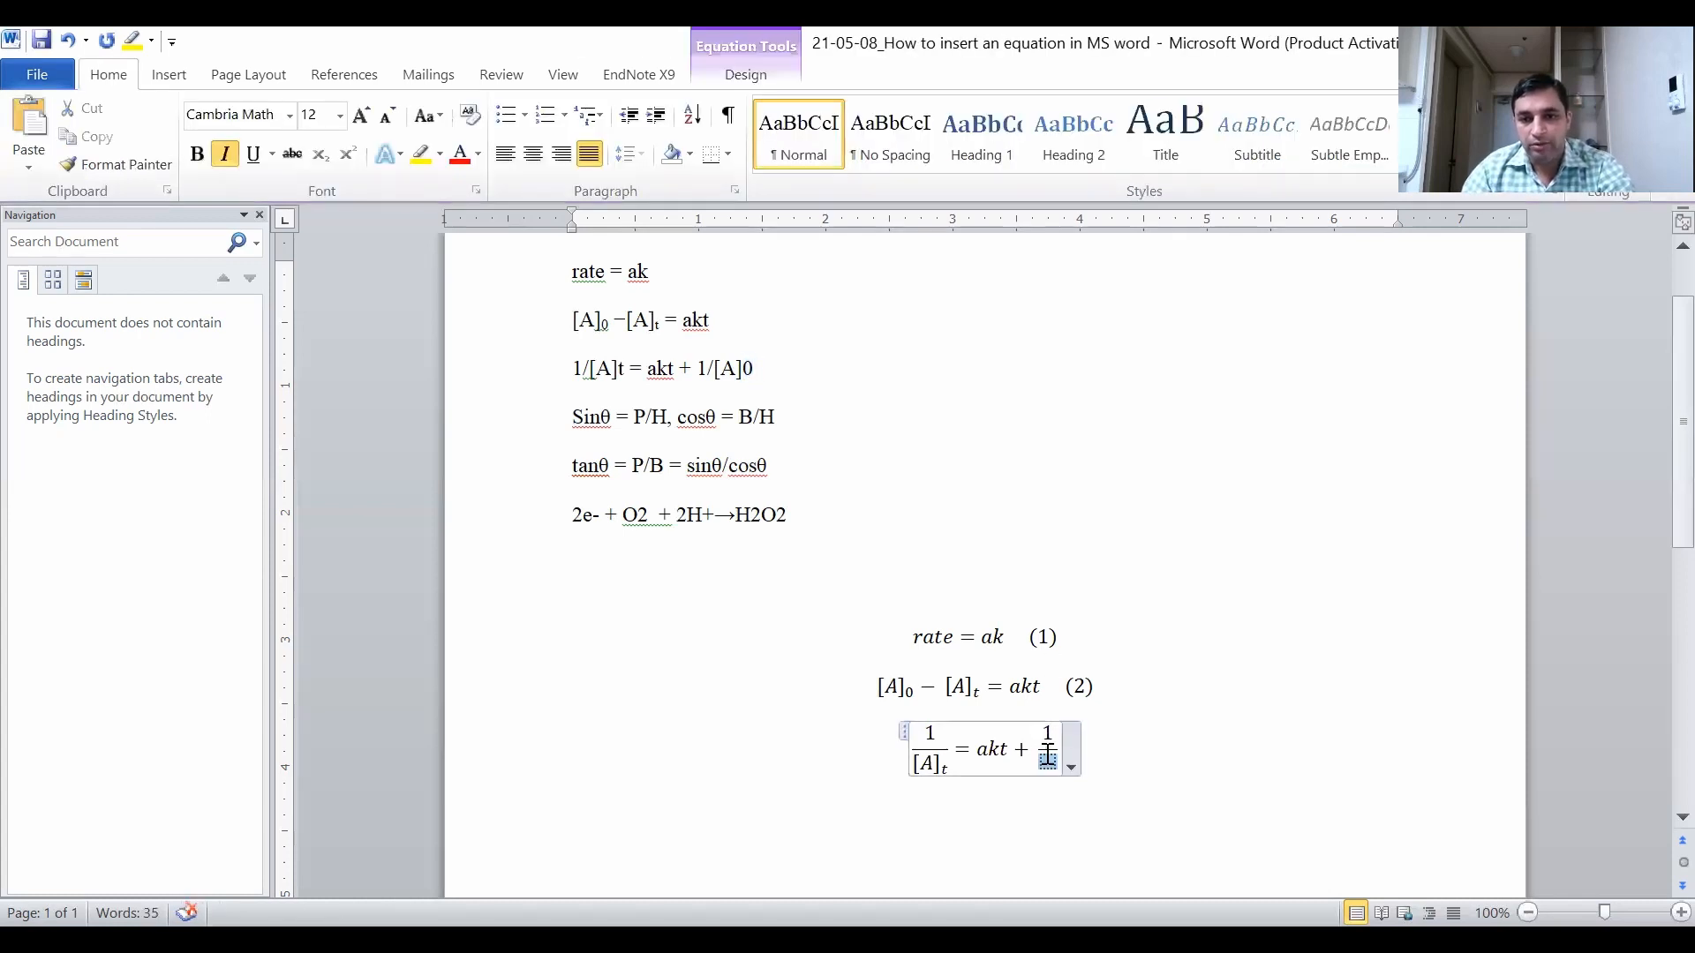
left_click(758, 79)
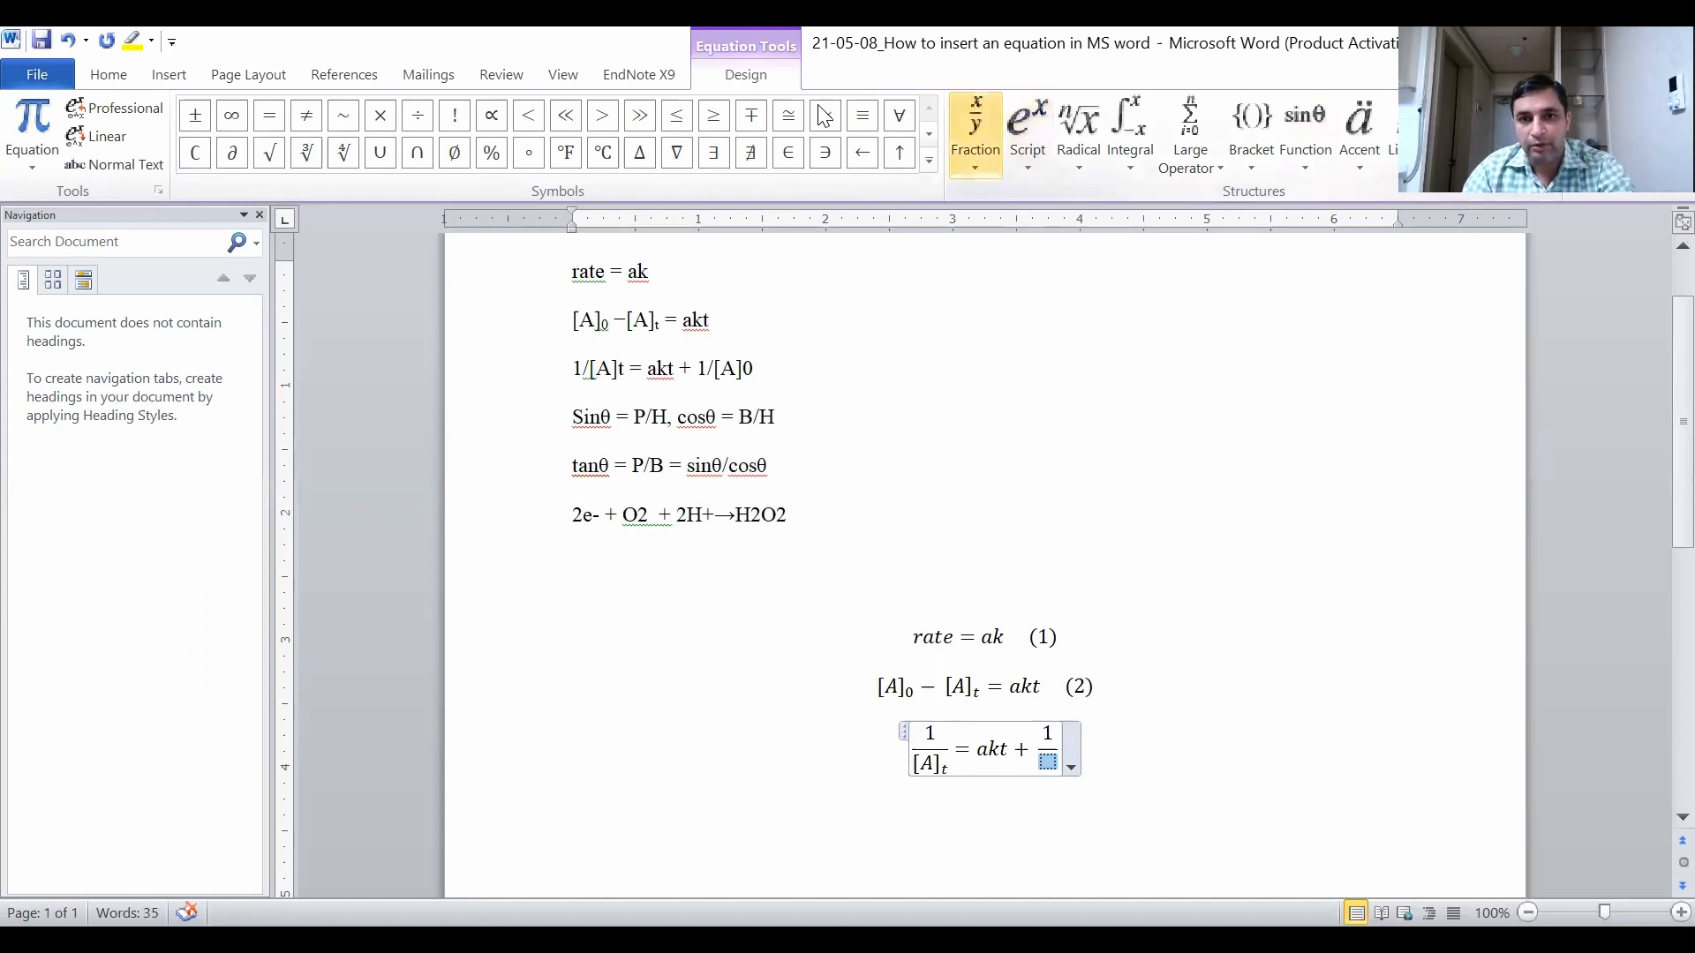
left_click(1027, 132)
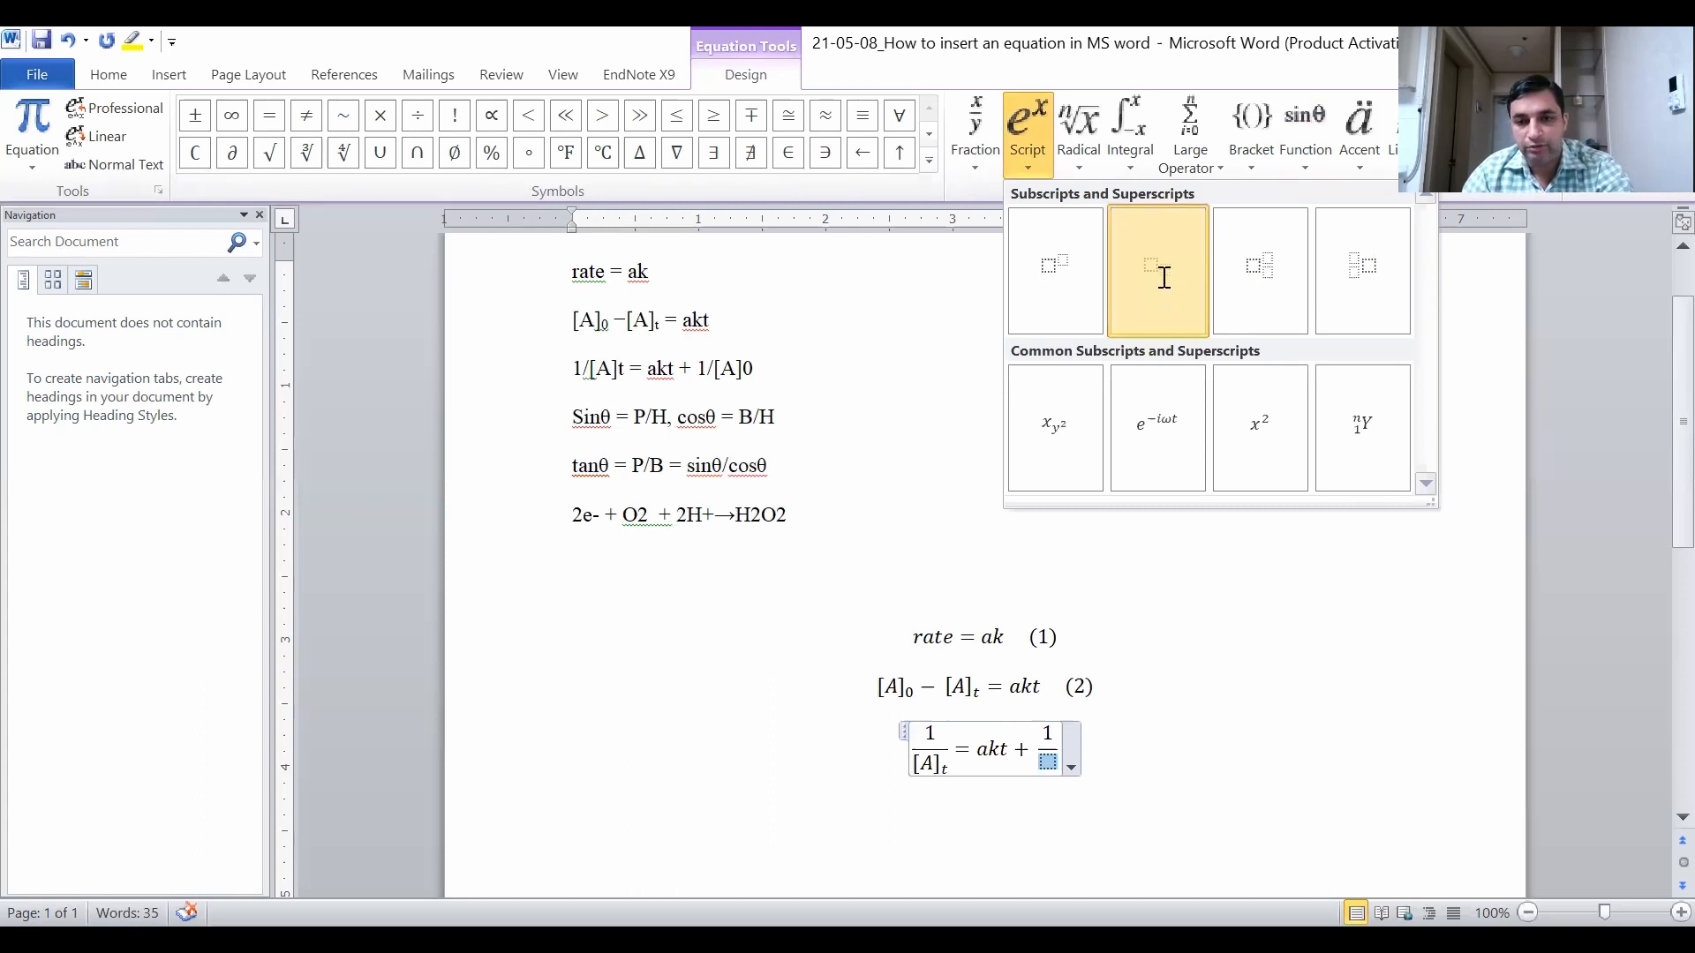
left_click(1164, 275)
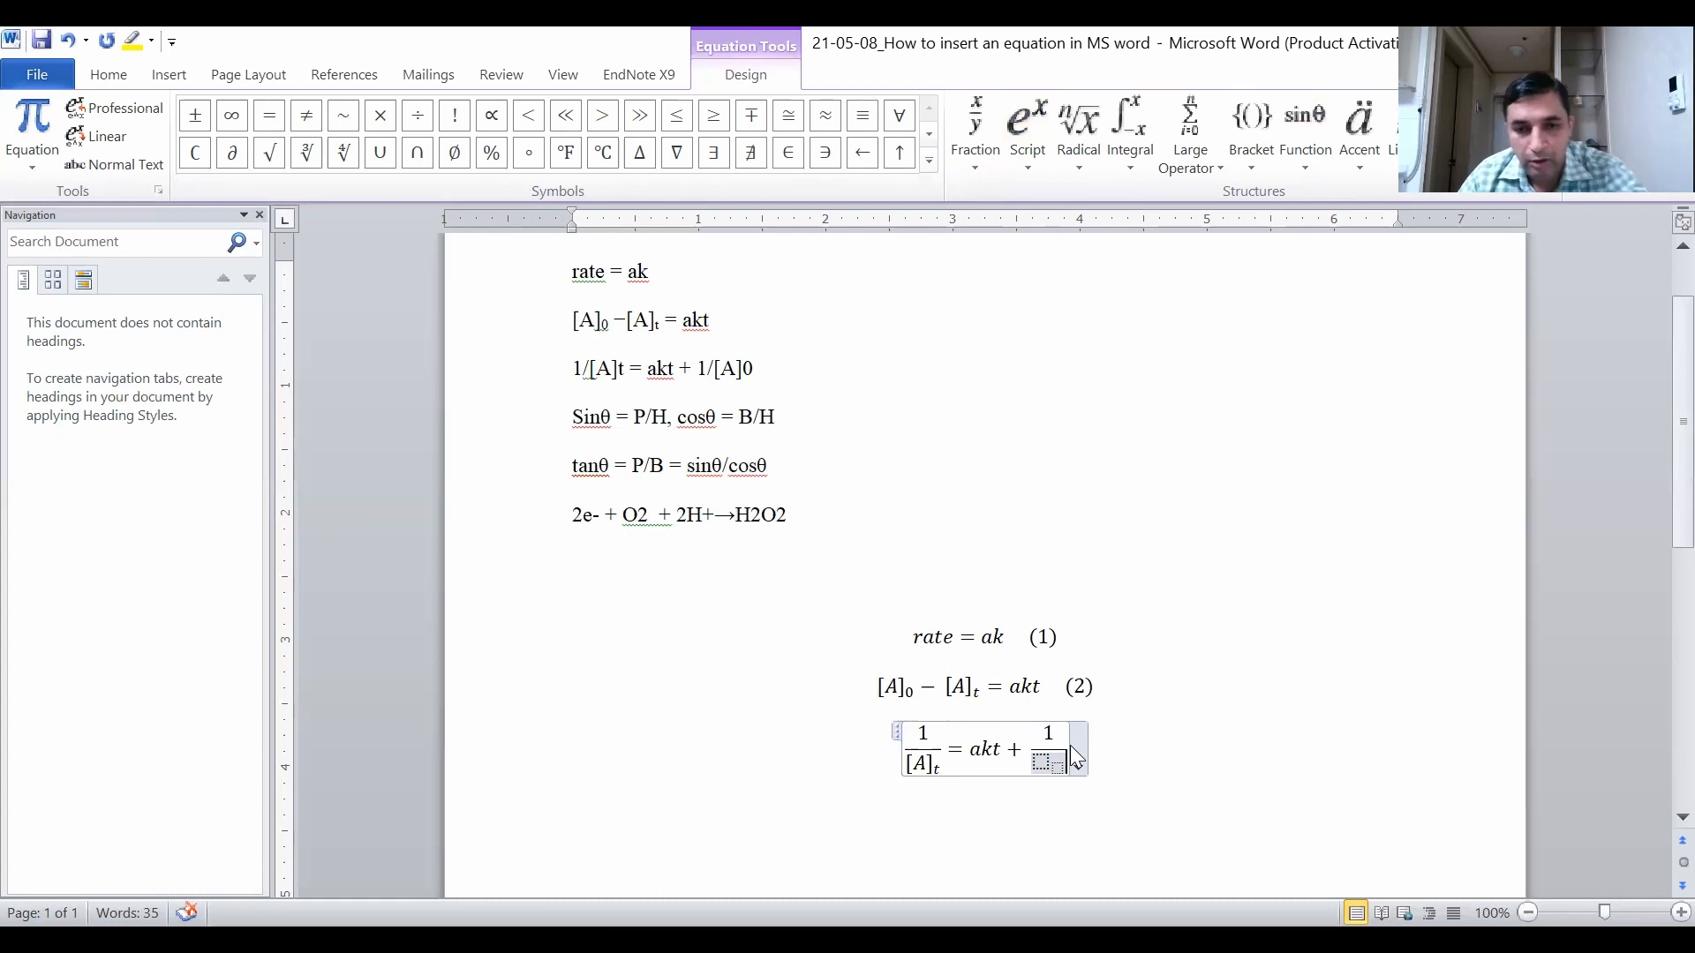
left_click(1046, 762)
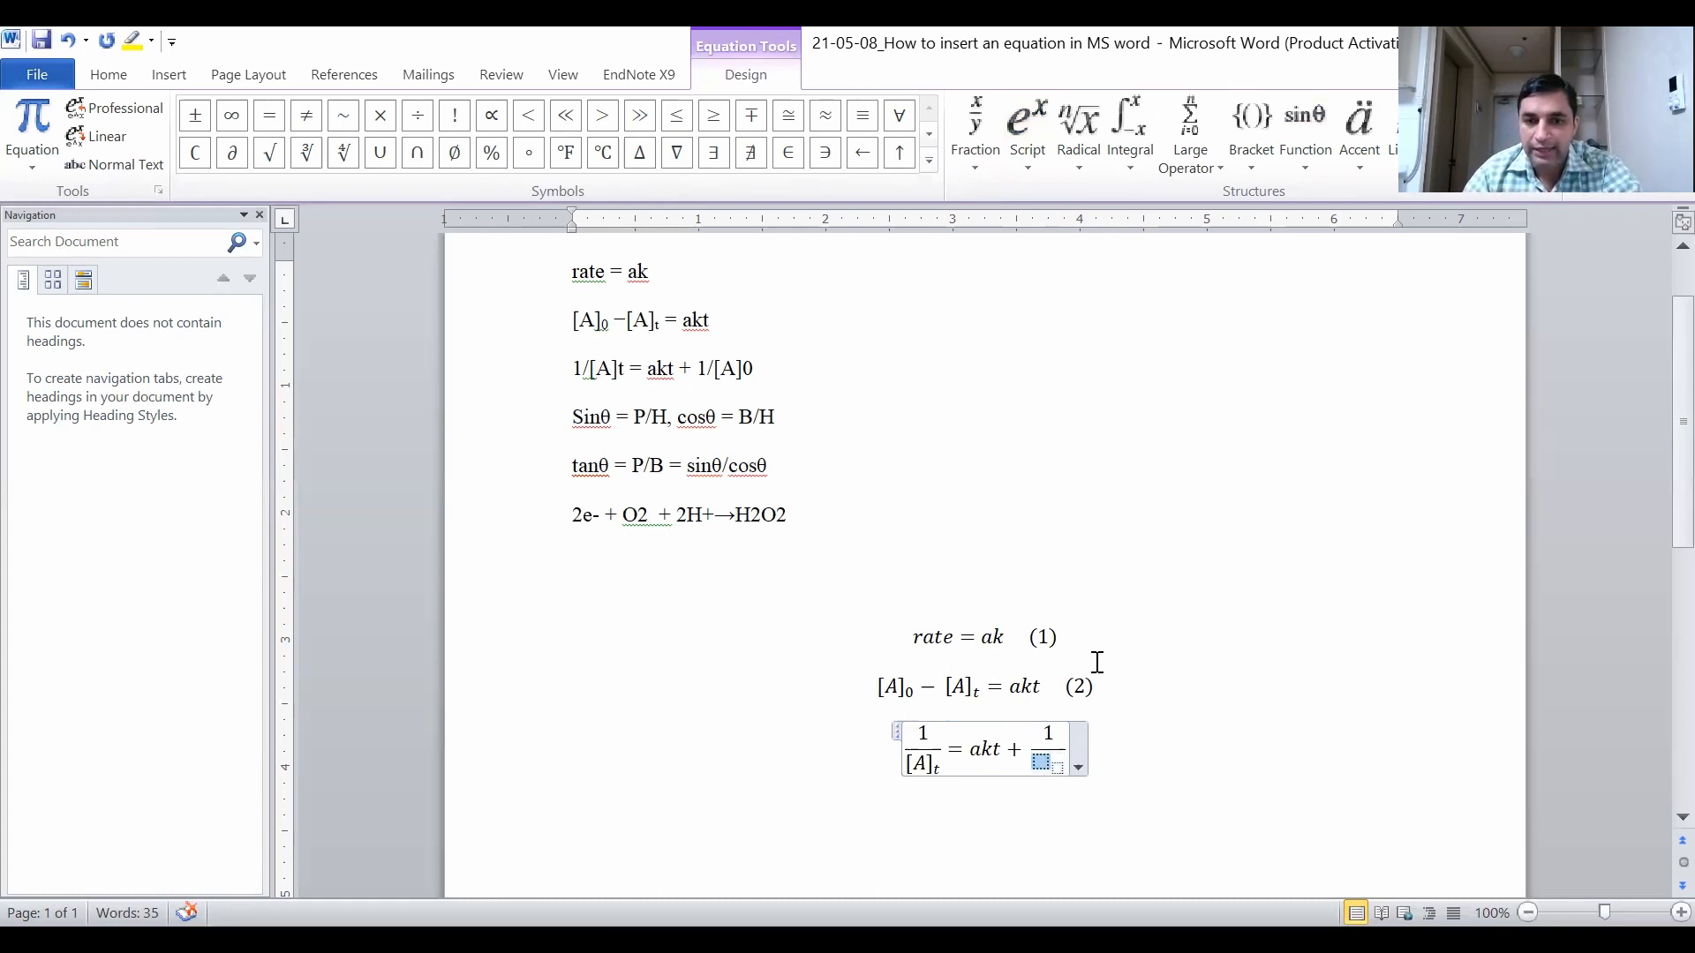
type("[A]_")
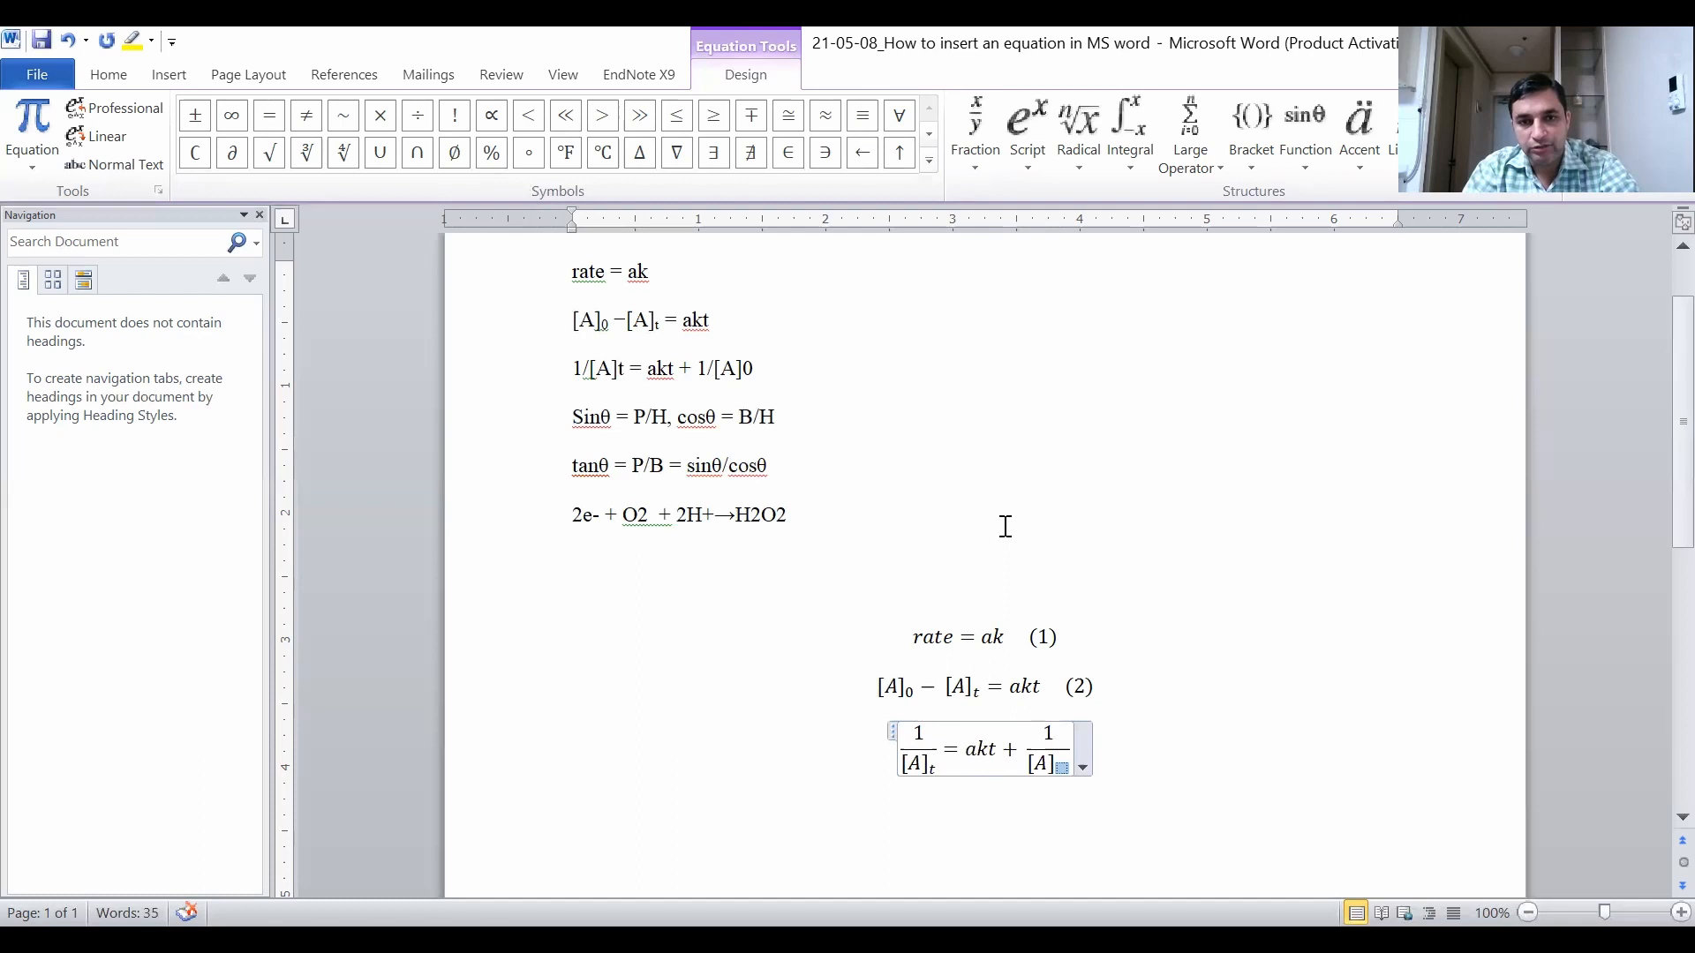
type("0")
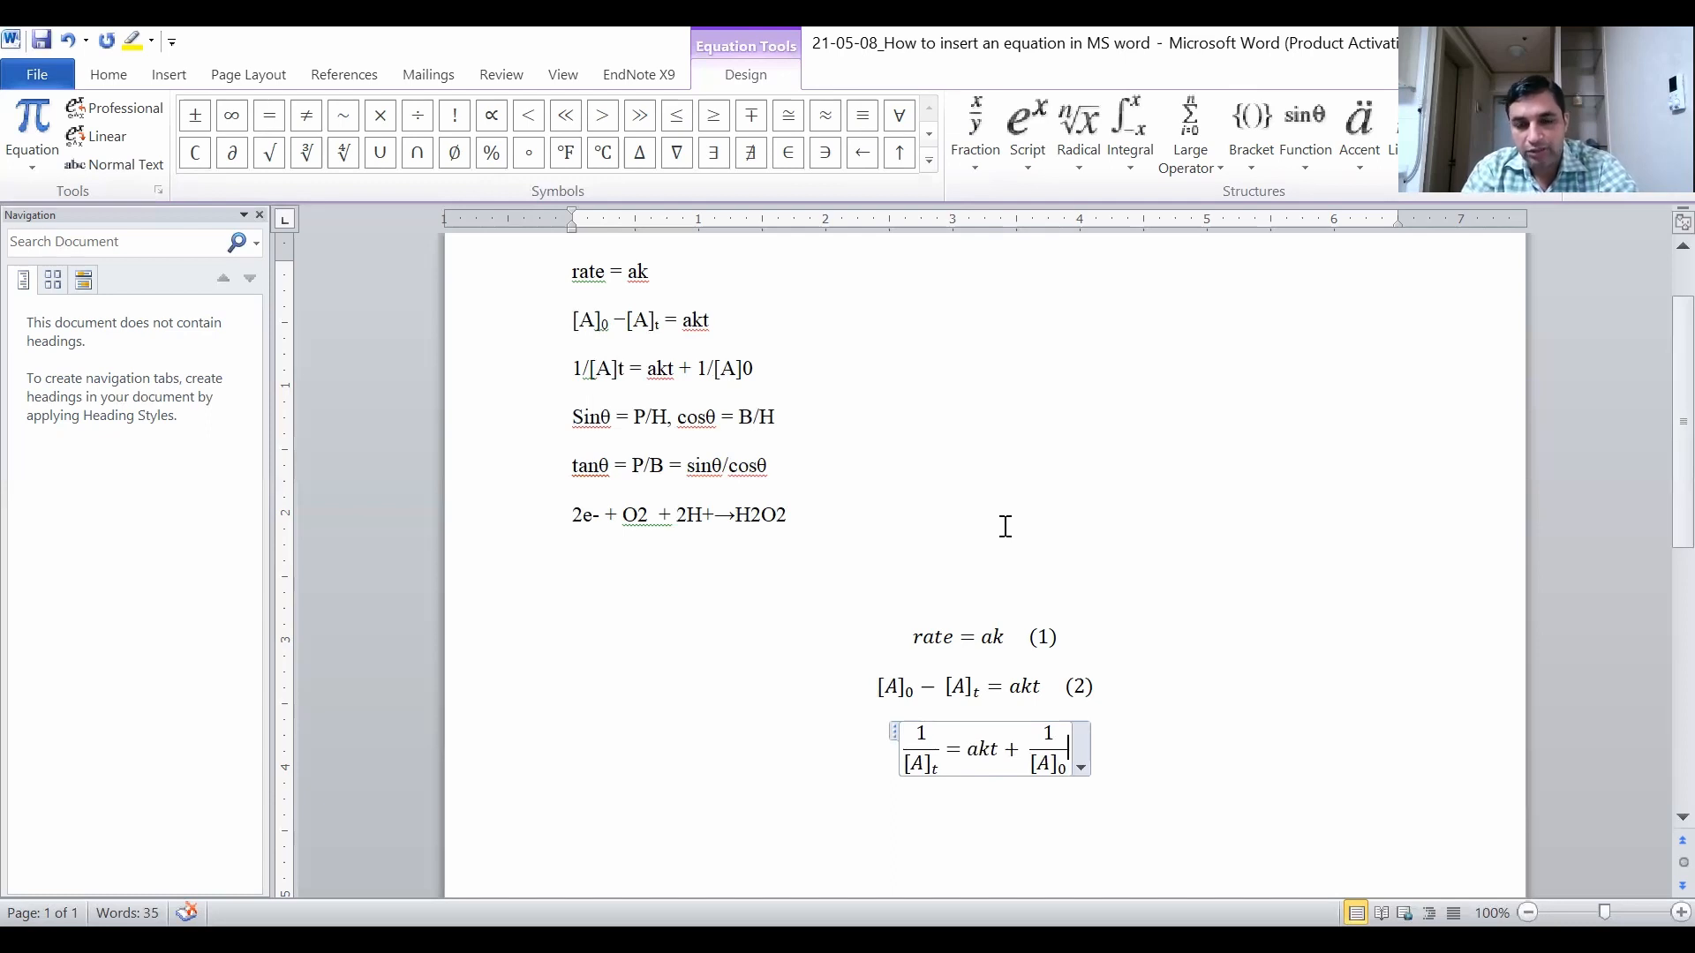
type("(")
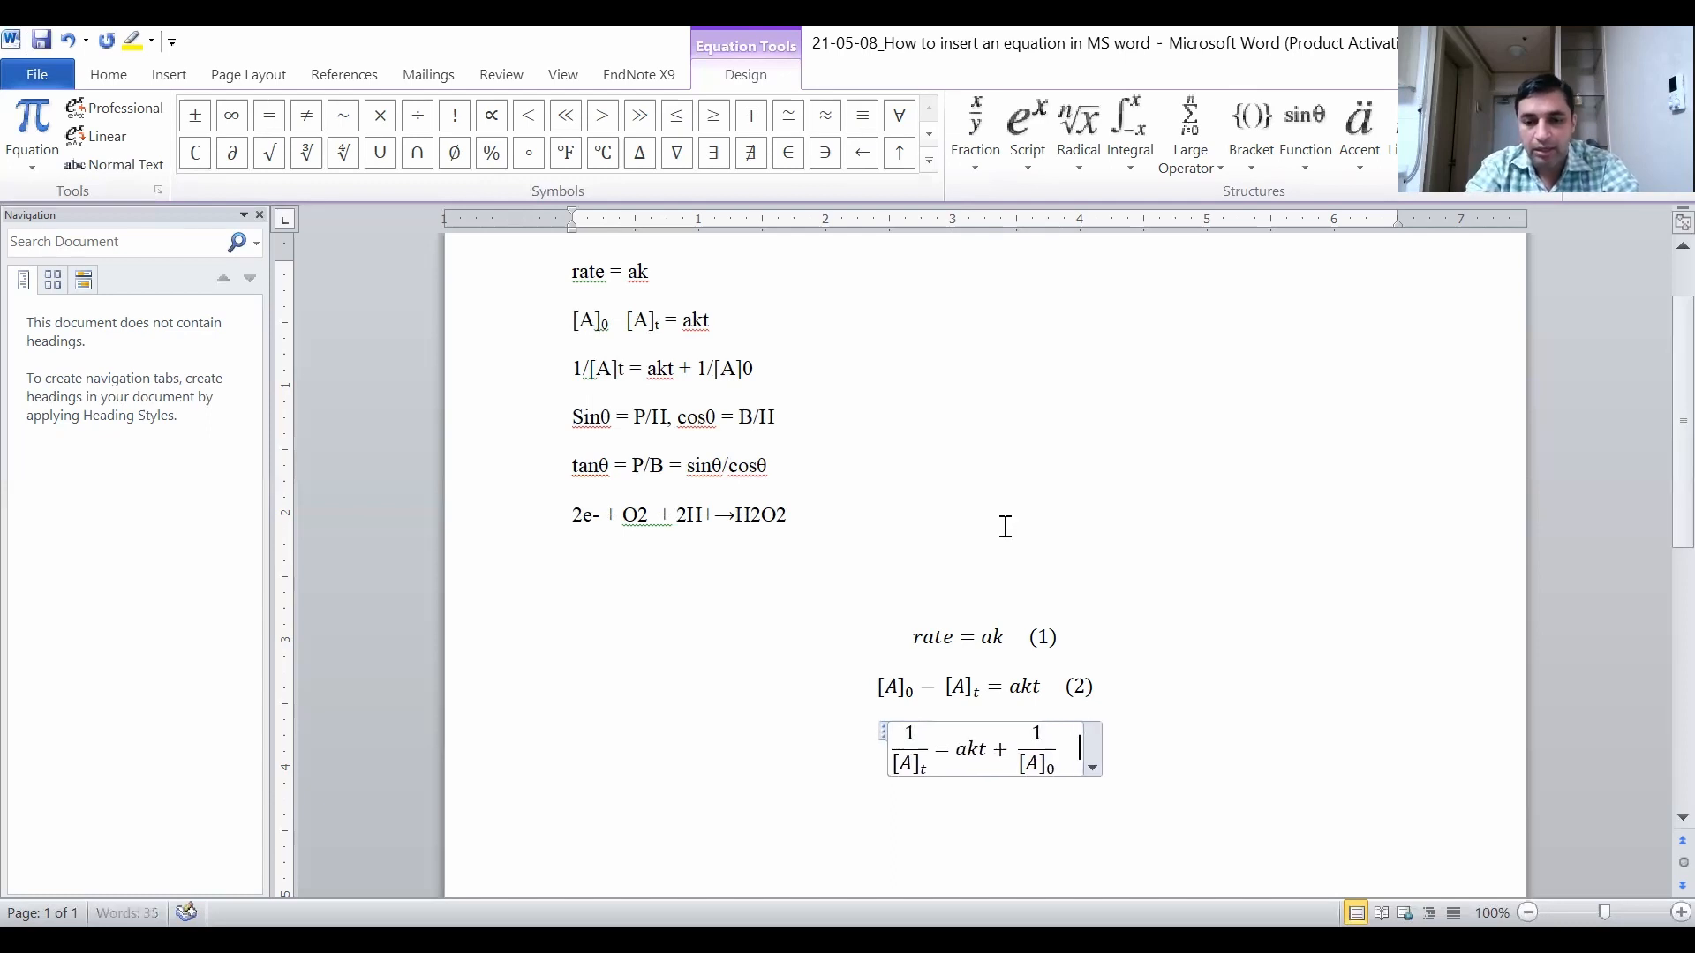
type("3)")
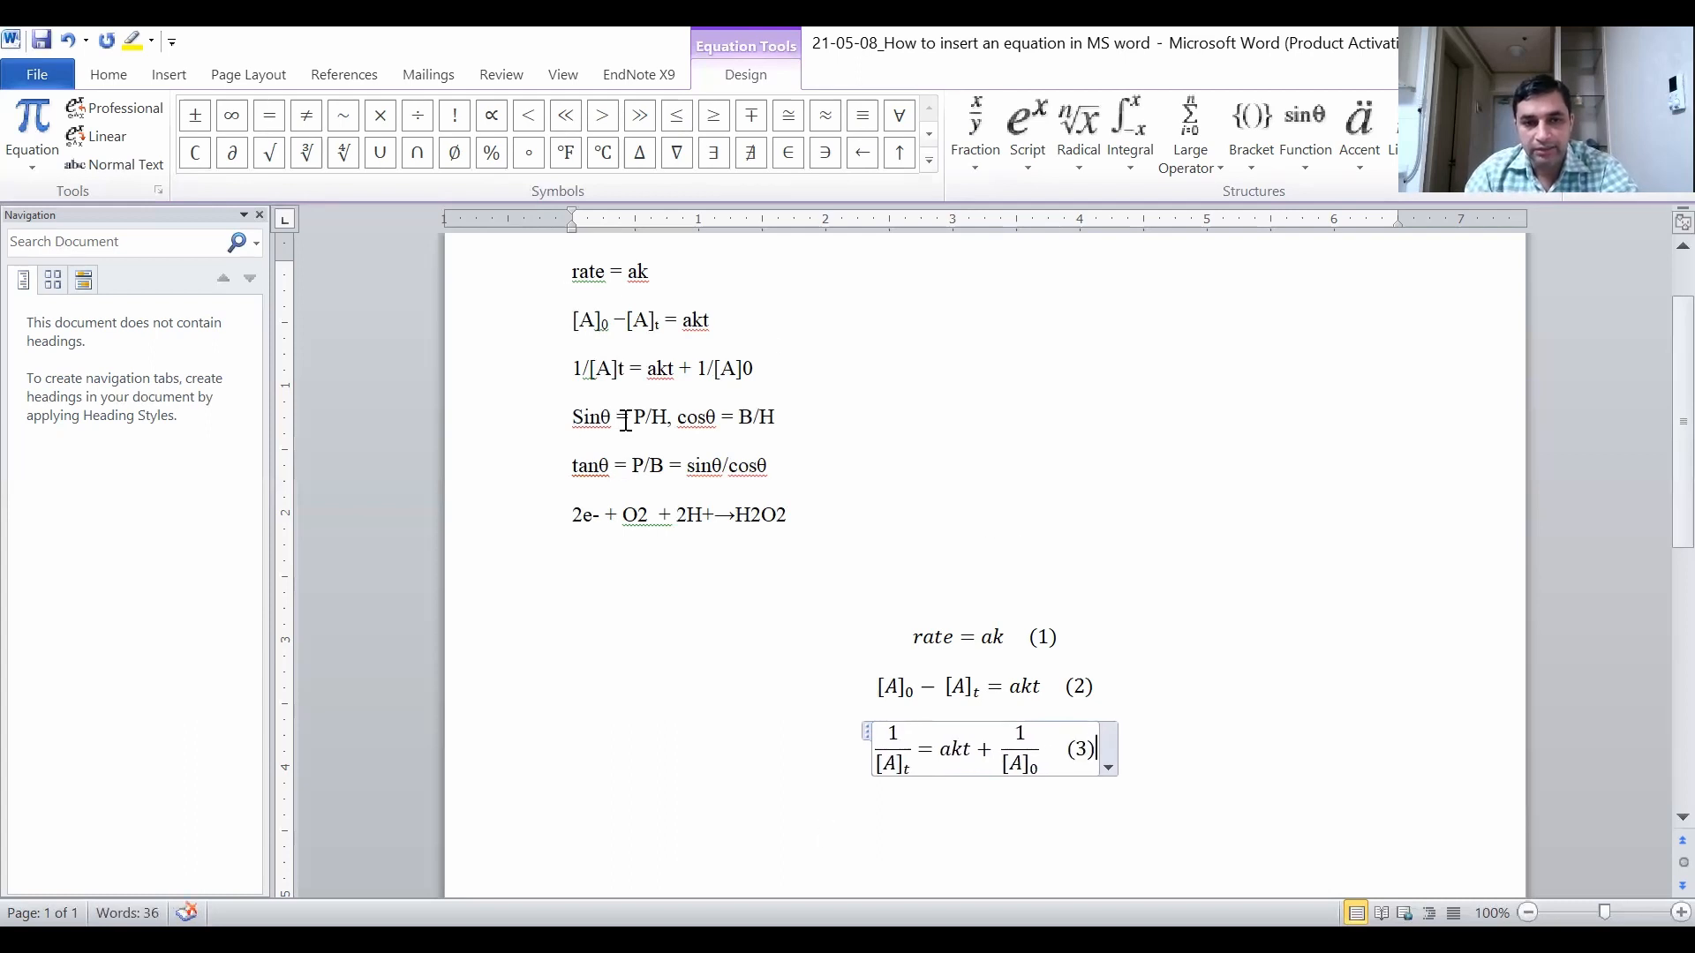
Insert a fourth new blank equation below equation (3).
left_click_drag(571, 417, 760, 457)
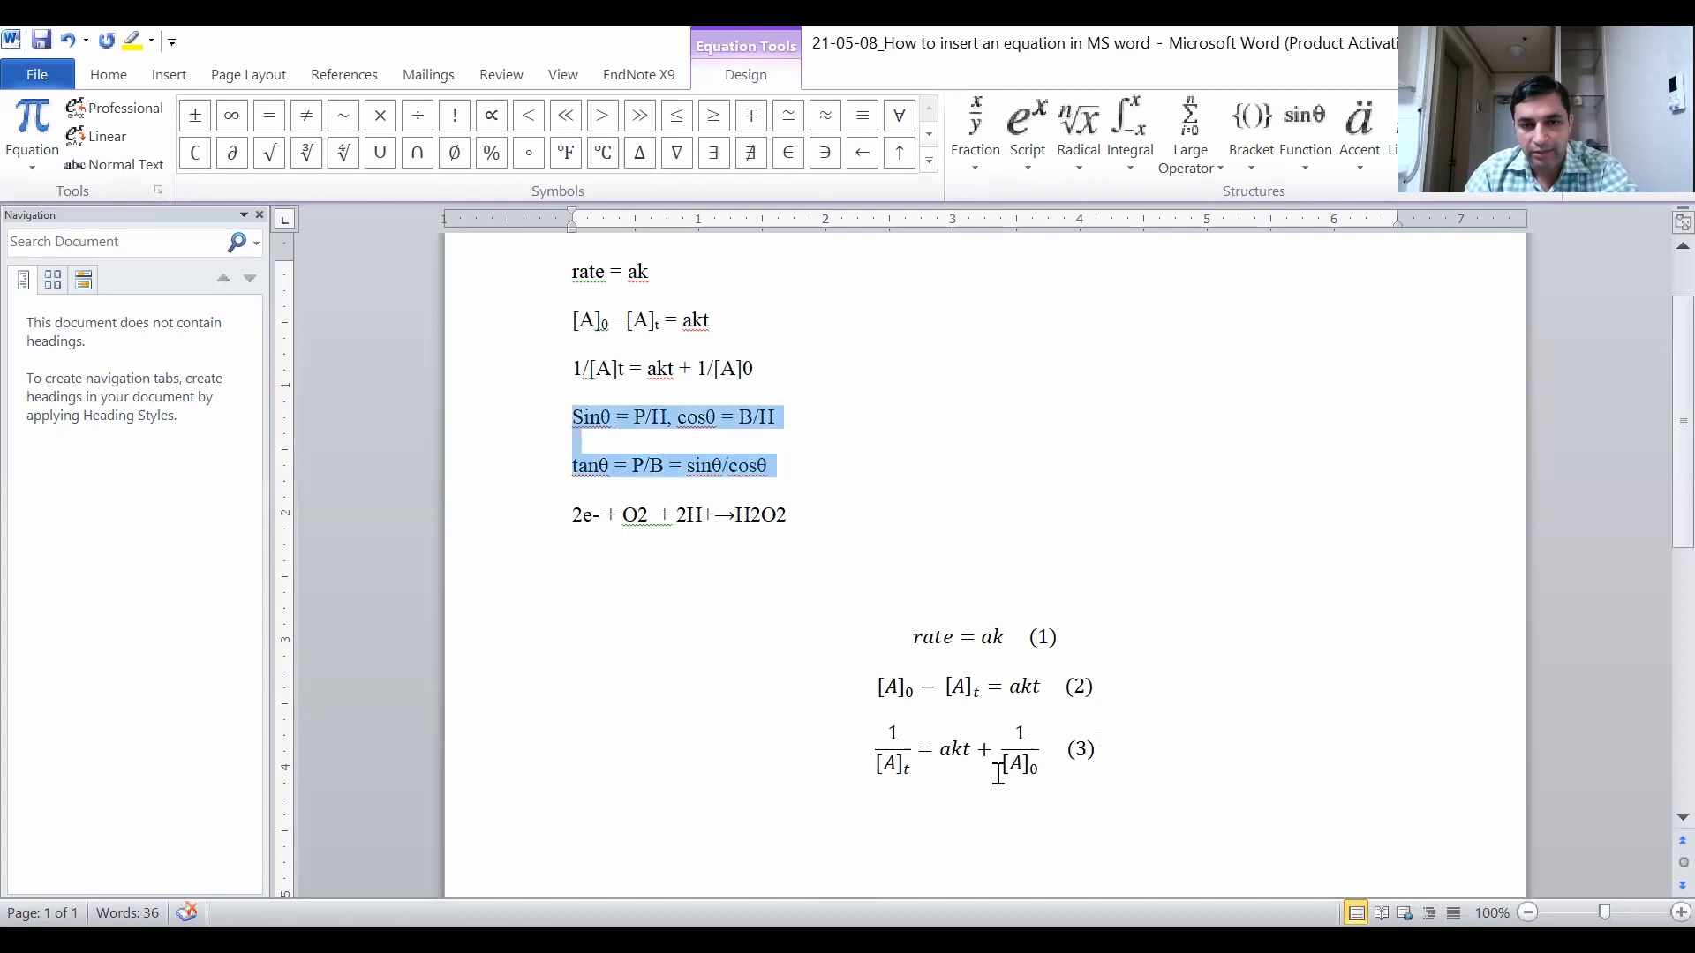
left_click(1178, 800)
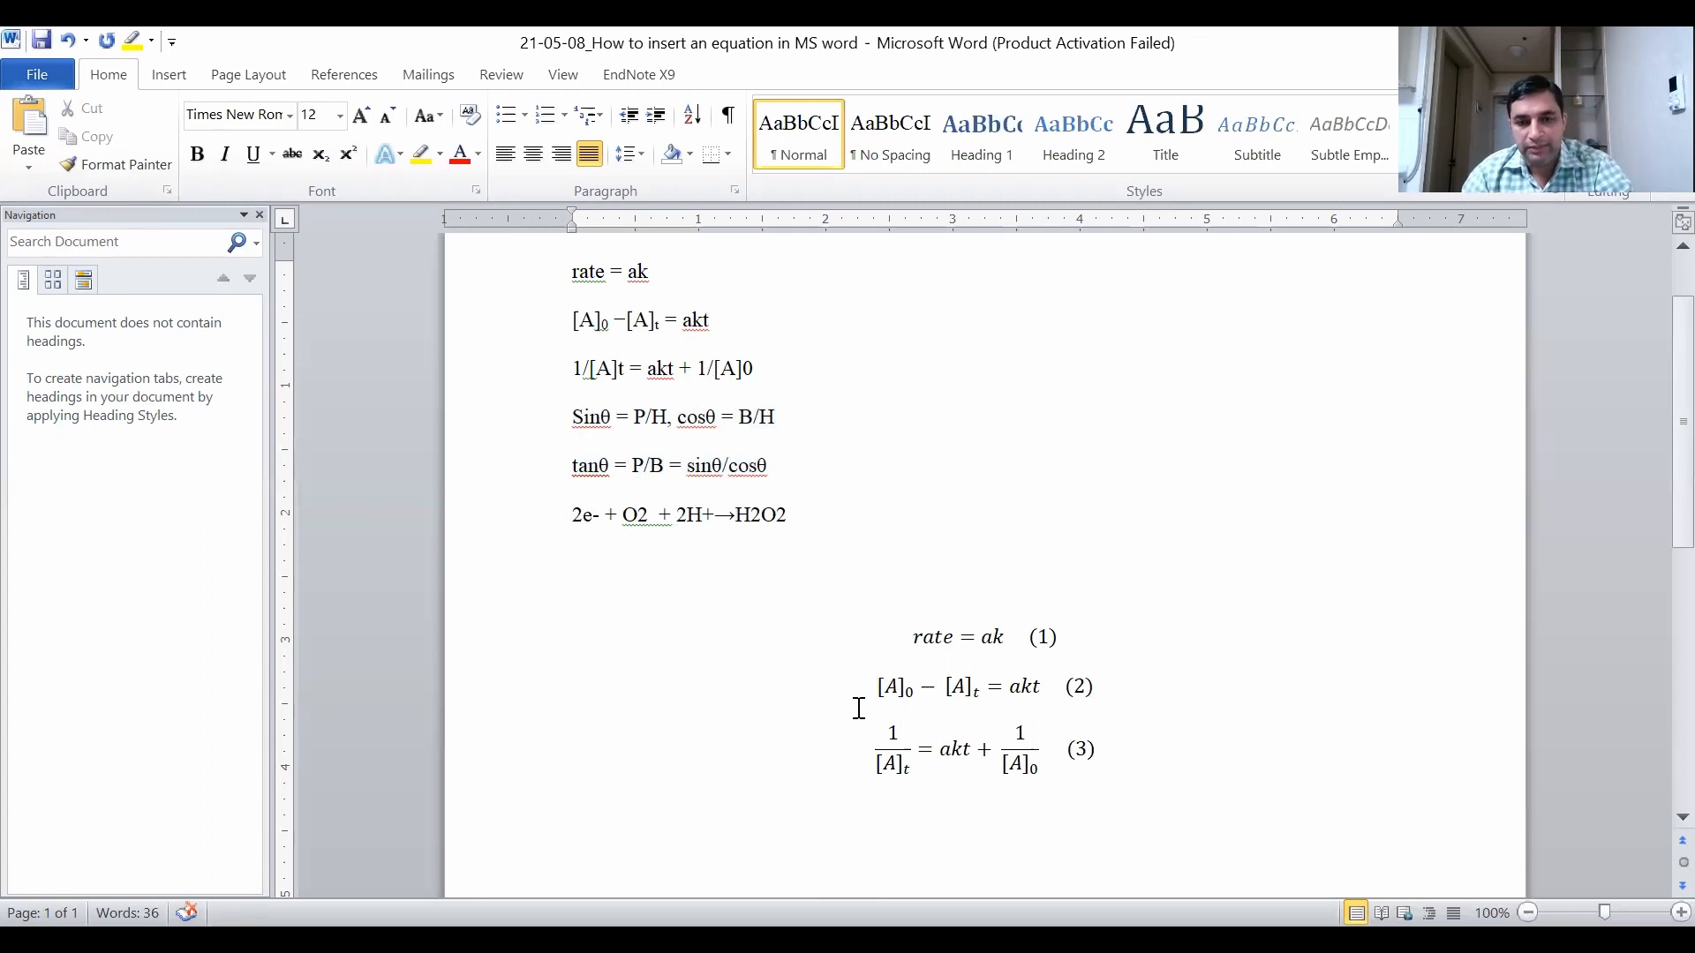
left_click(168, 74)
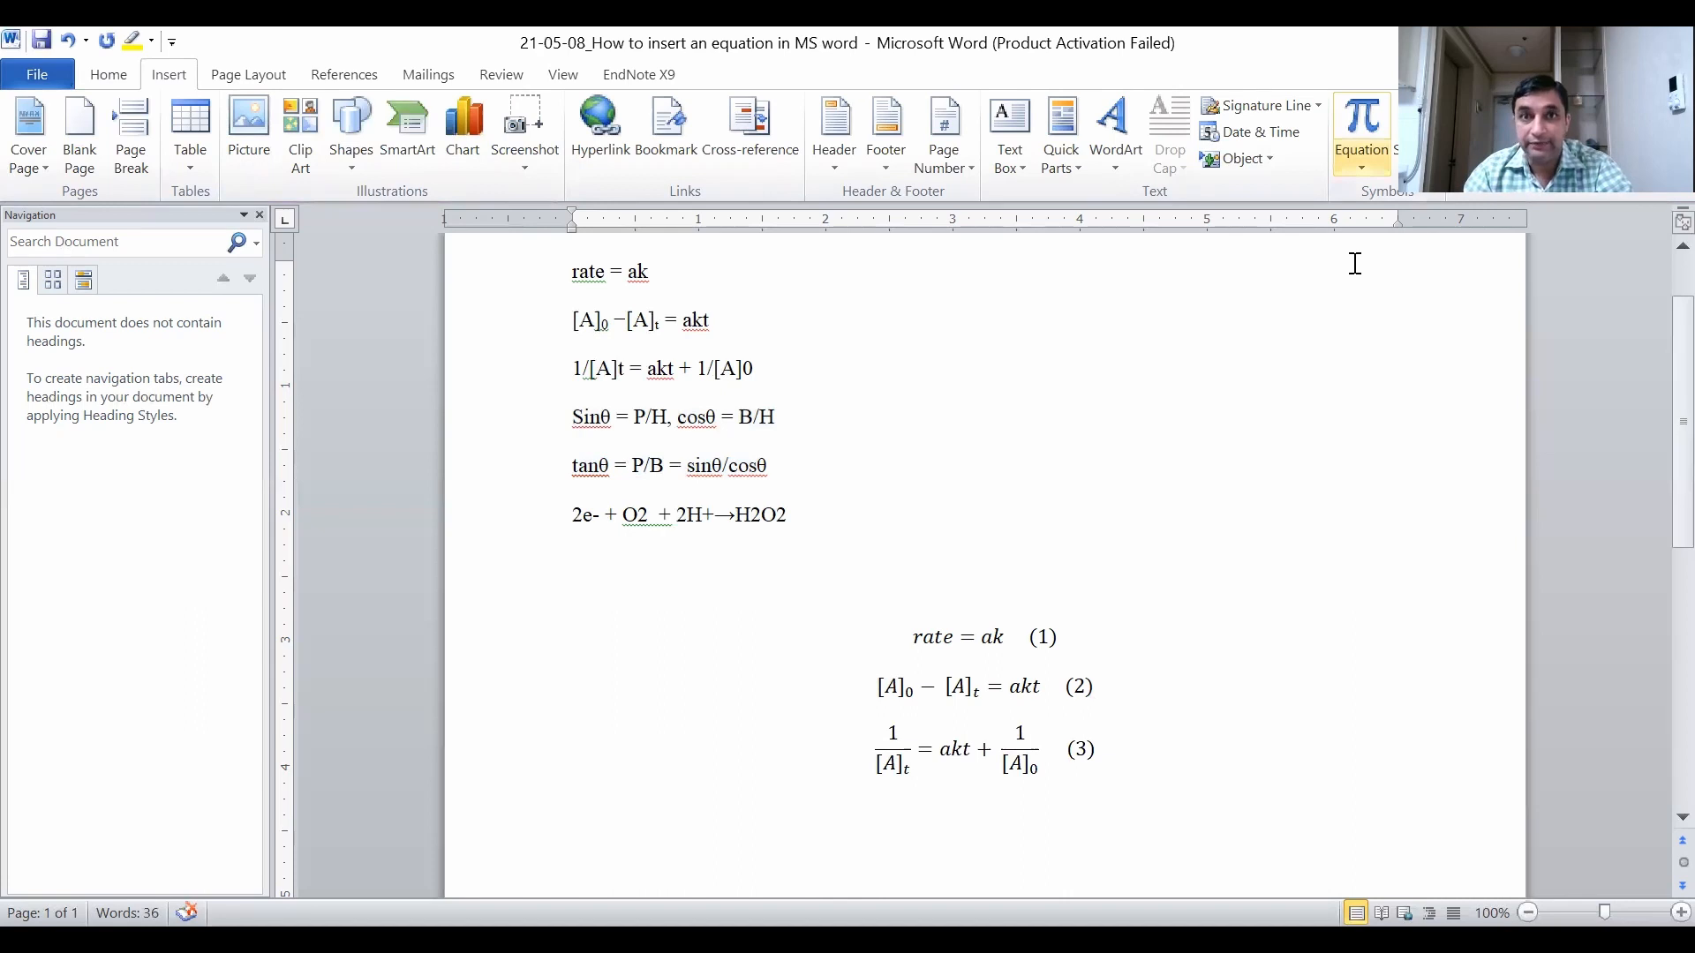
left_click(1362, 161)
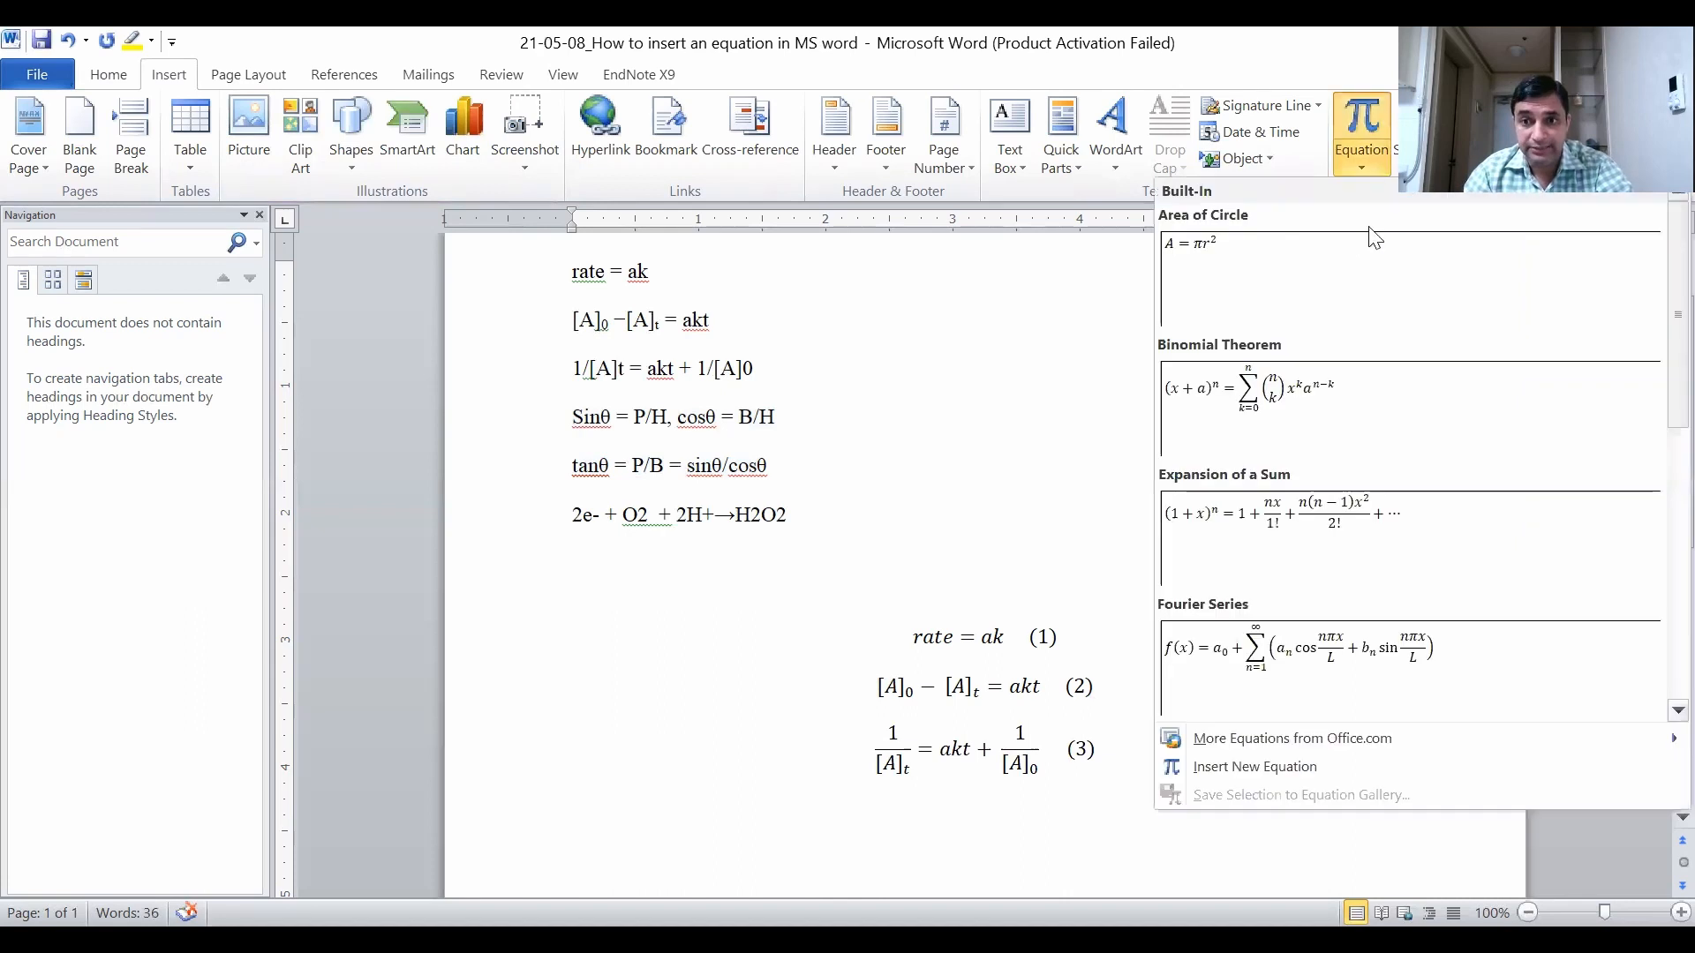
left_click(1278, 767)
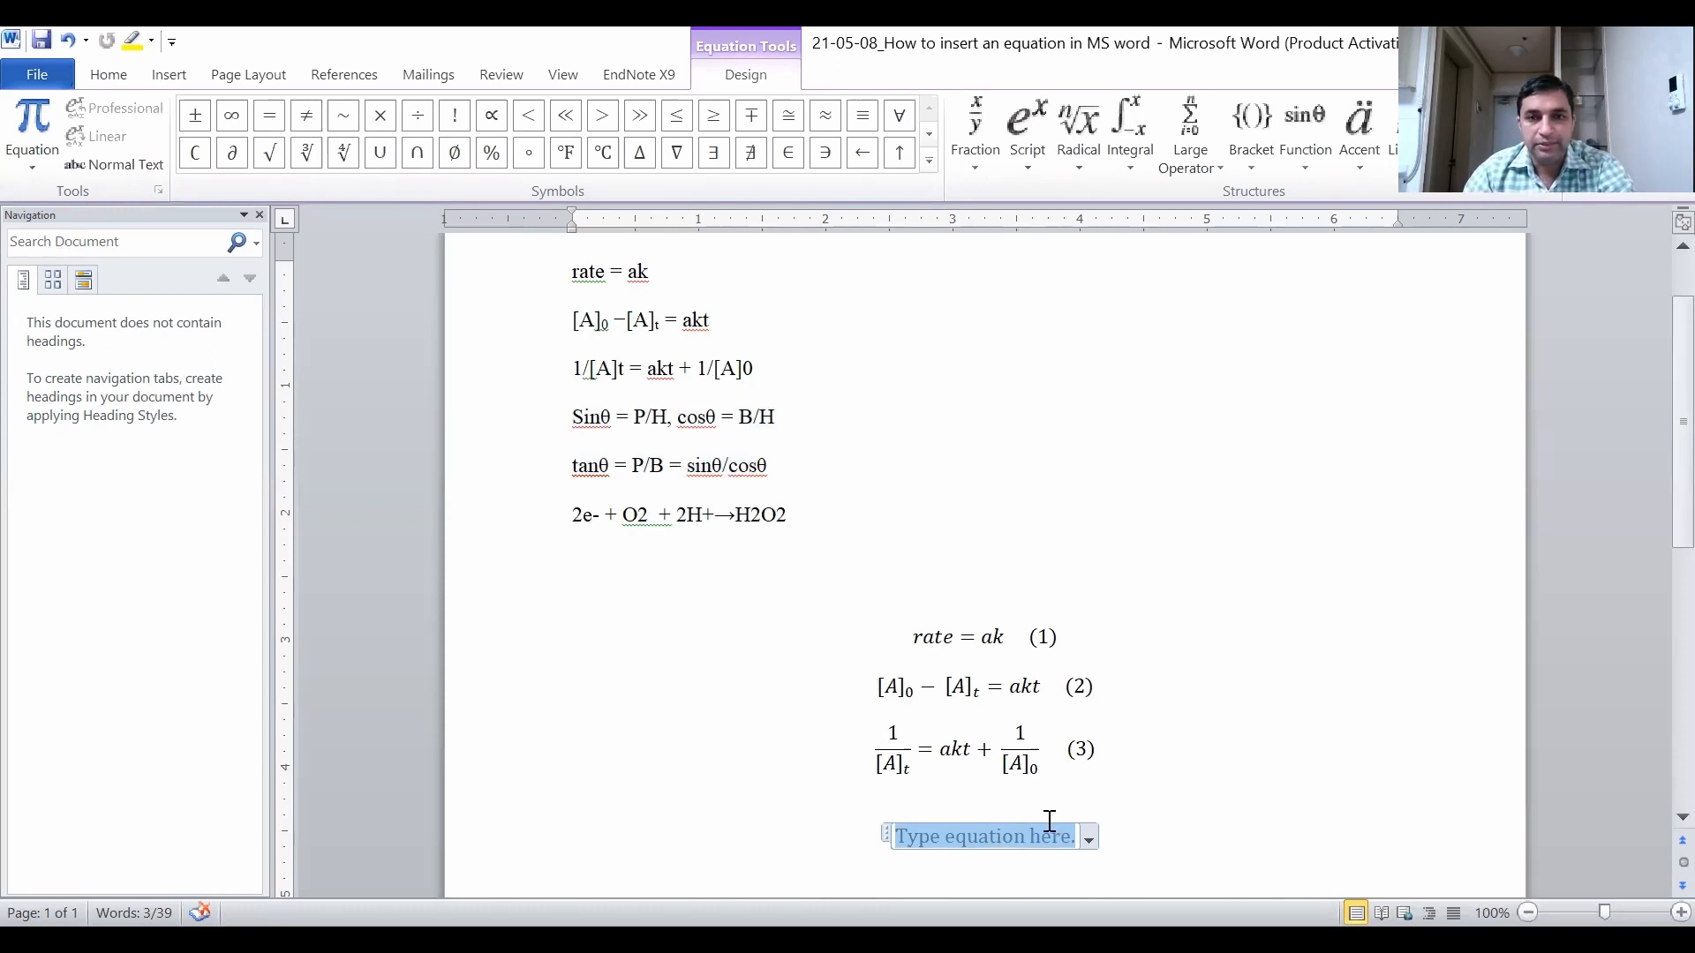
Start the fourth equation with a superscript structure that has 2e as the base and a minus sign as the superscript.
left_click_drag(593, 512, 599, 513)
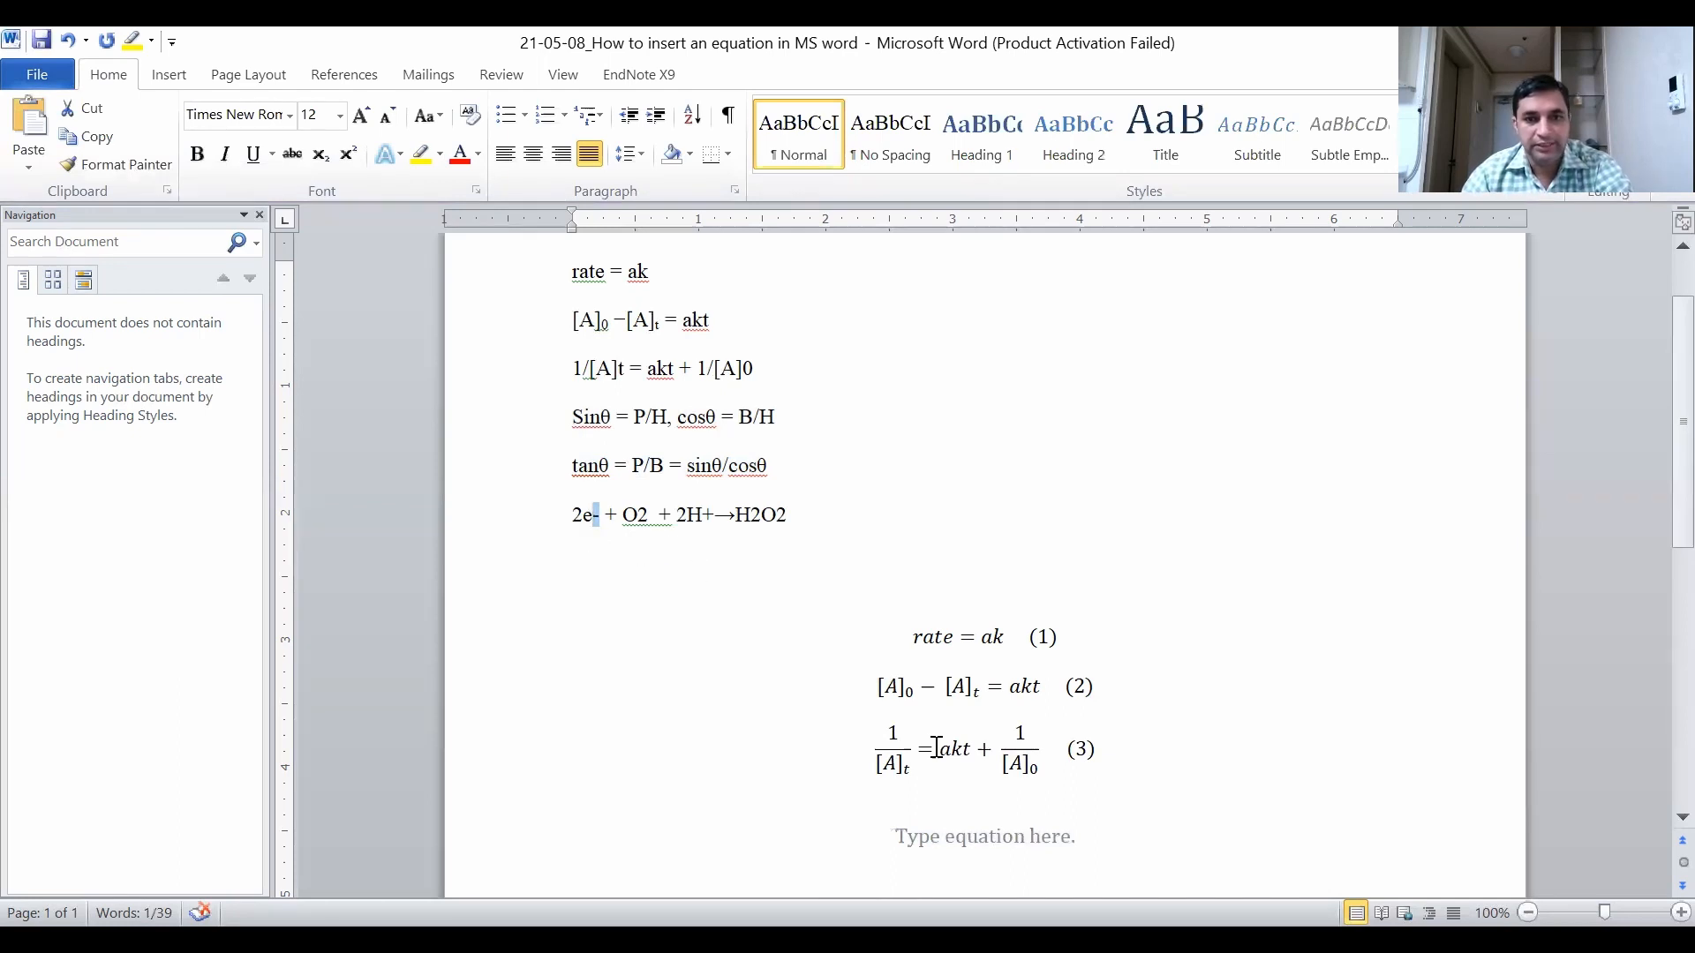
left_click(995, 837)
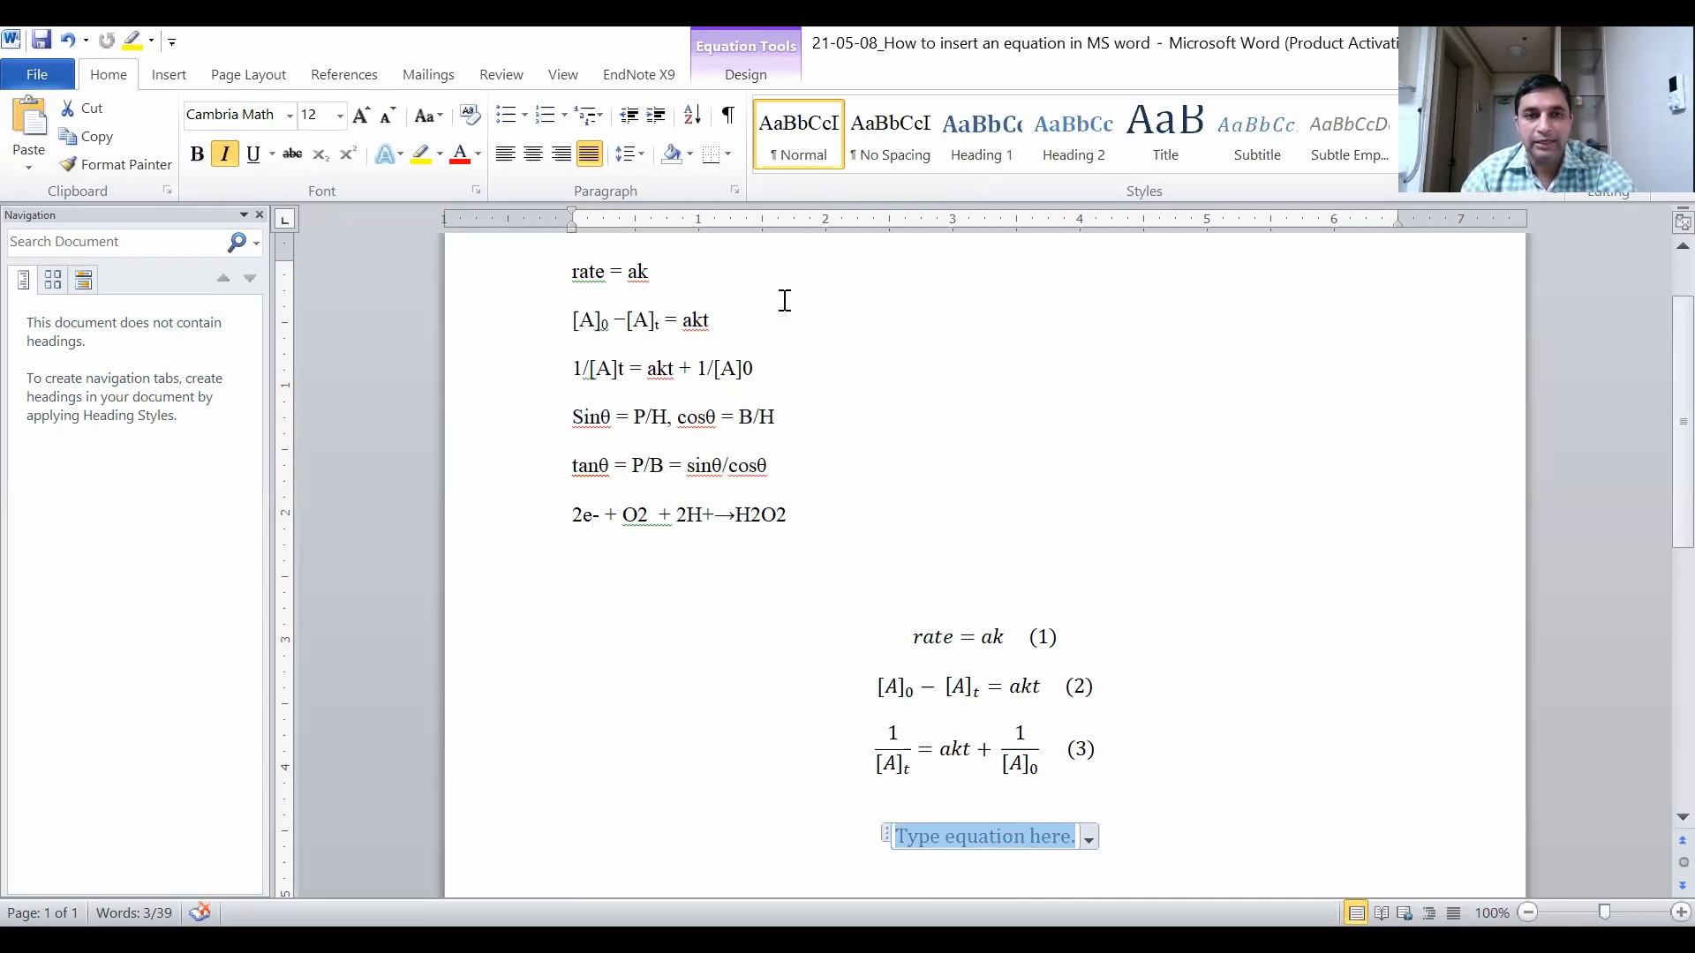
left_click(745, 76)
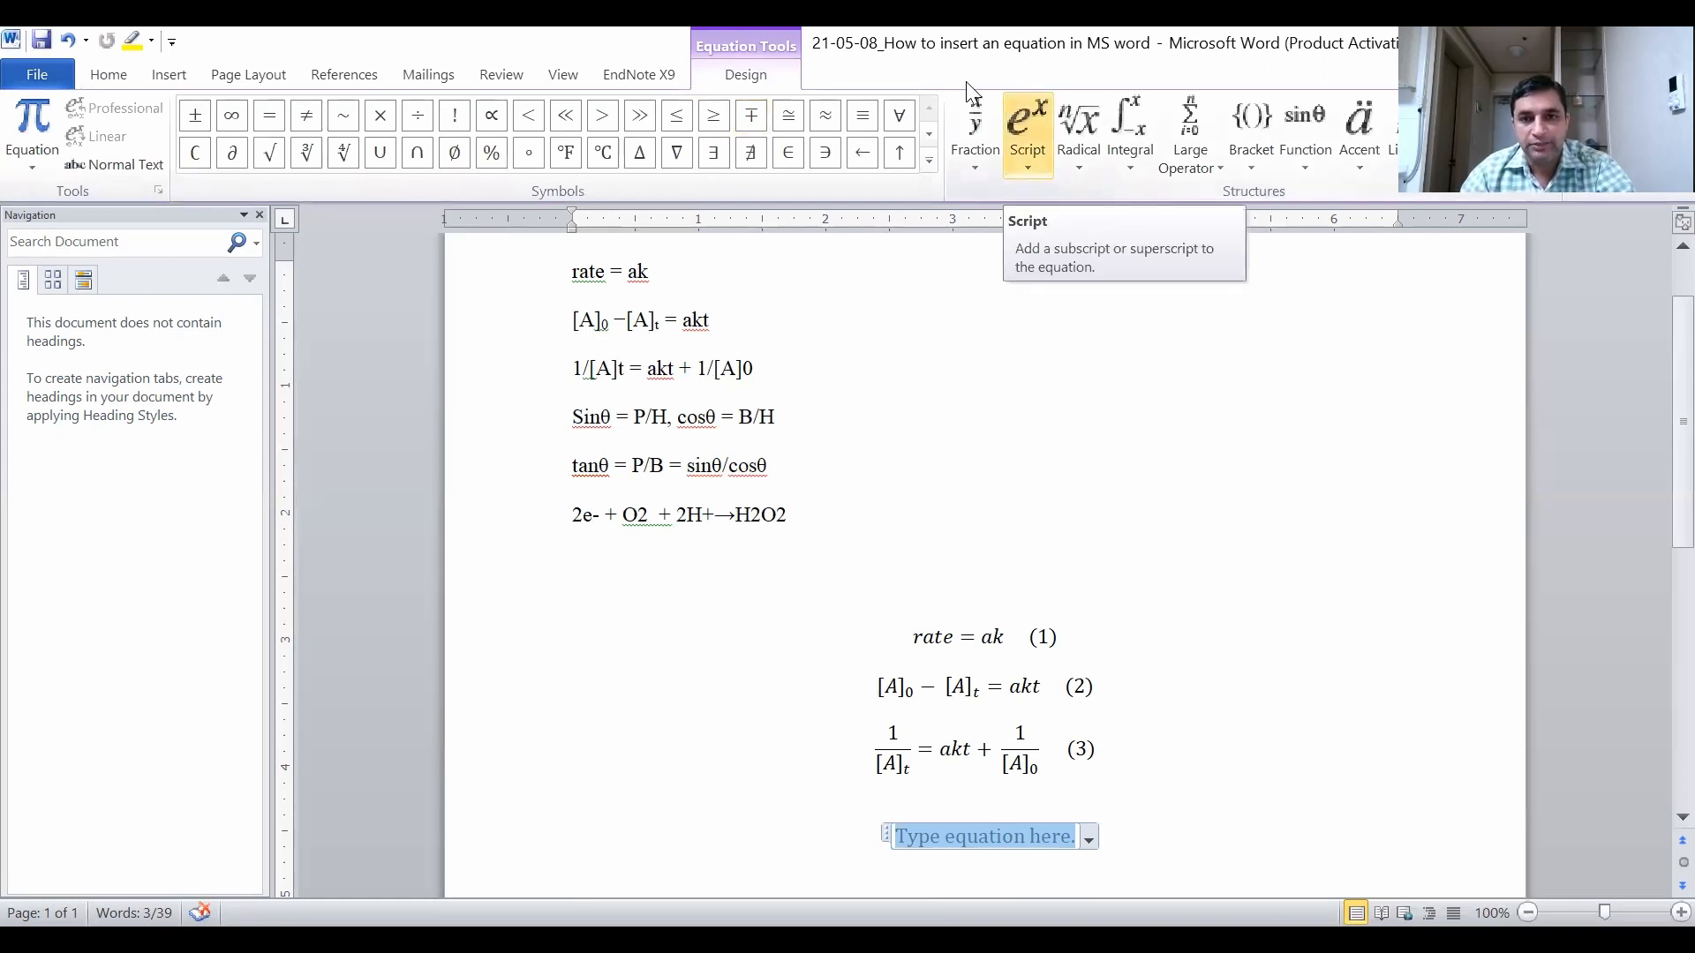
left_click(1027, 137)
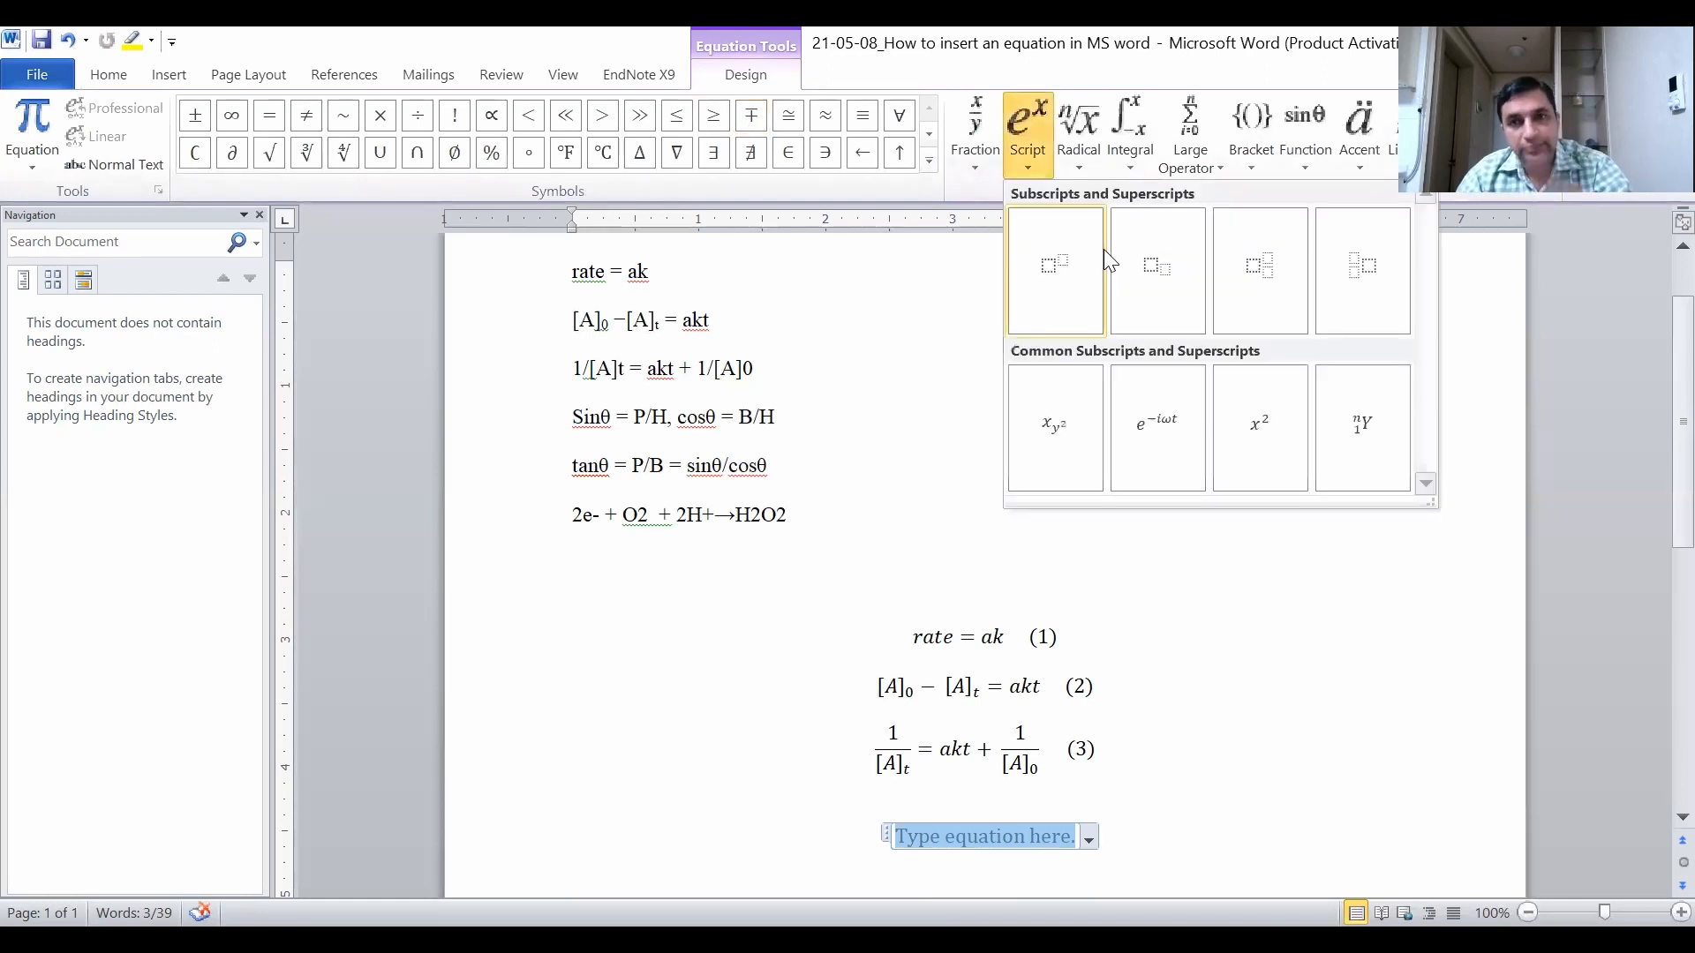
left_click(1064, 276)
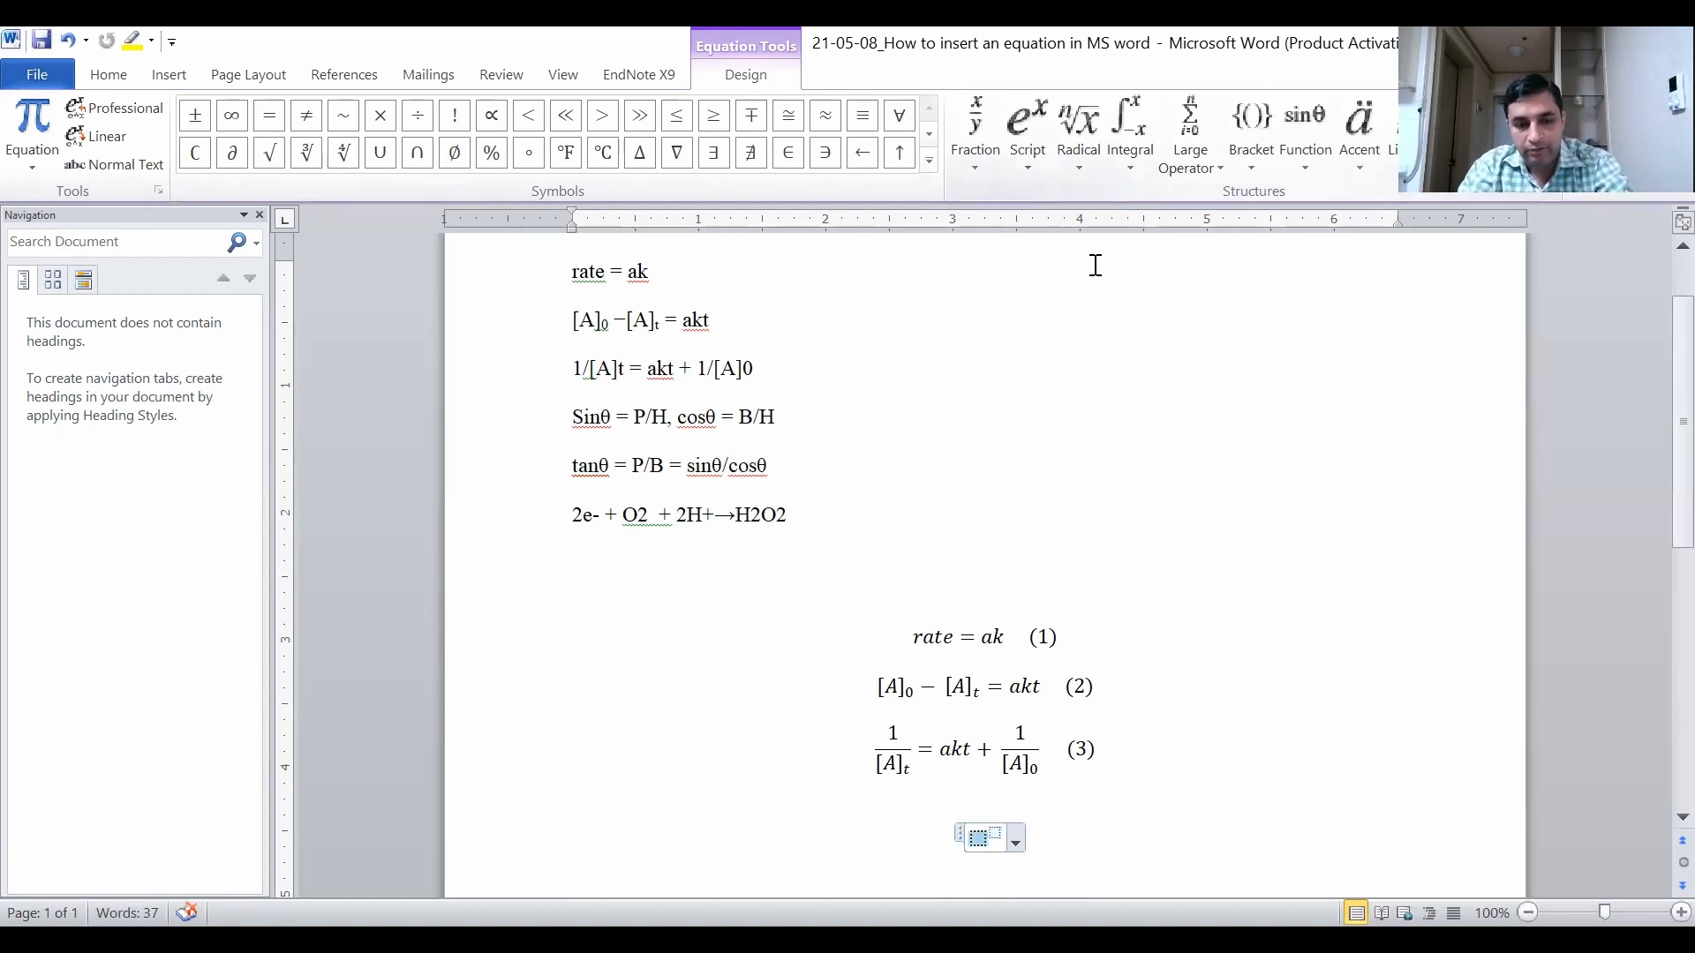
type("2e⁻")
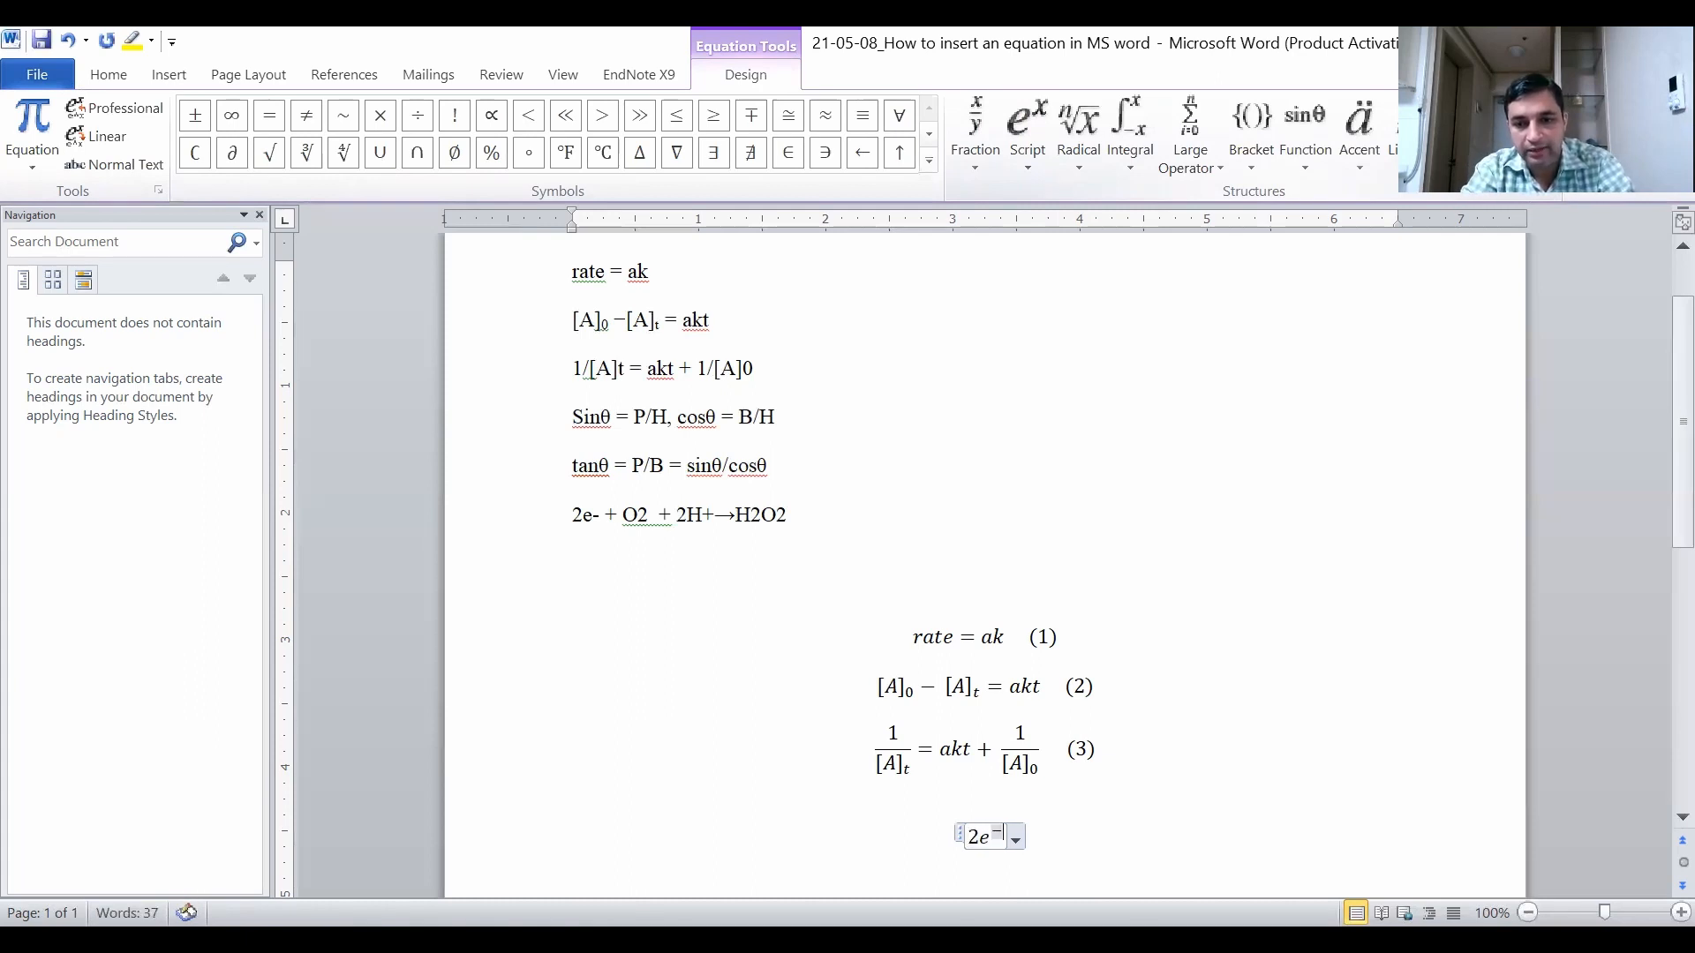
type("-")
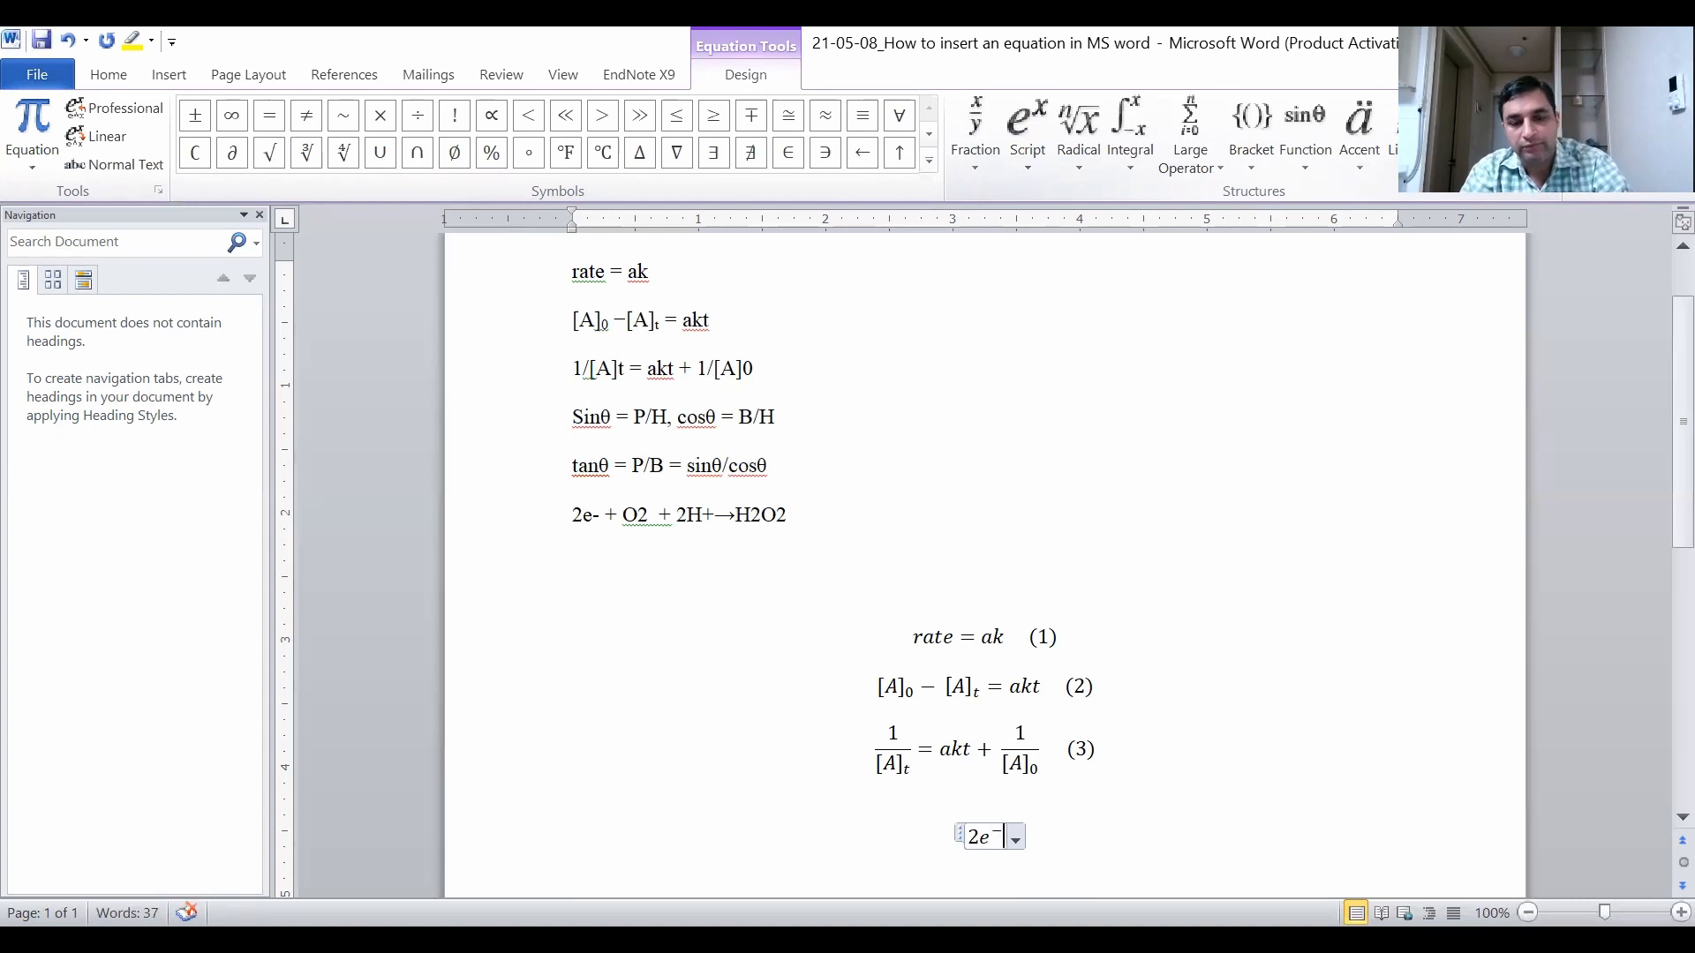
key("Right")
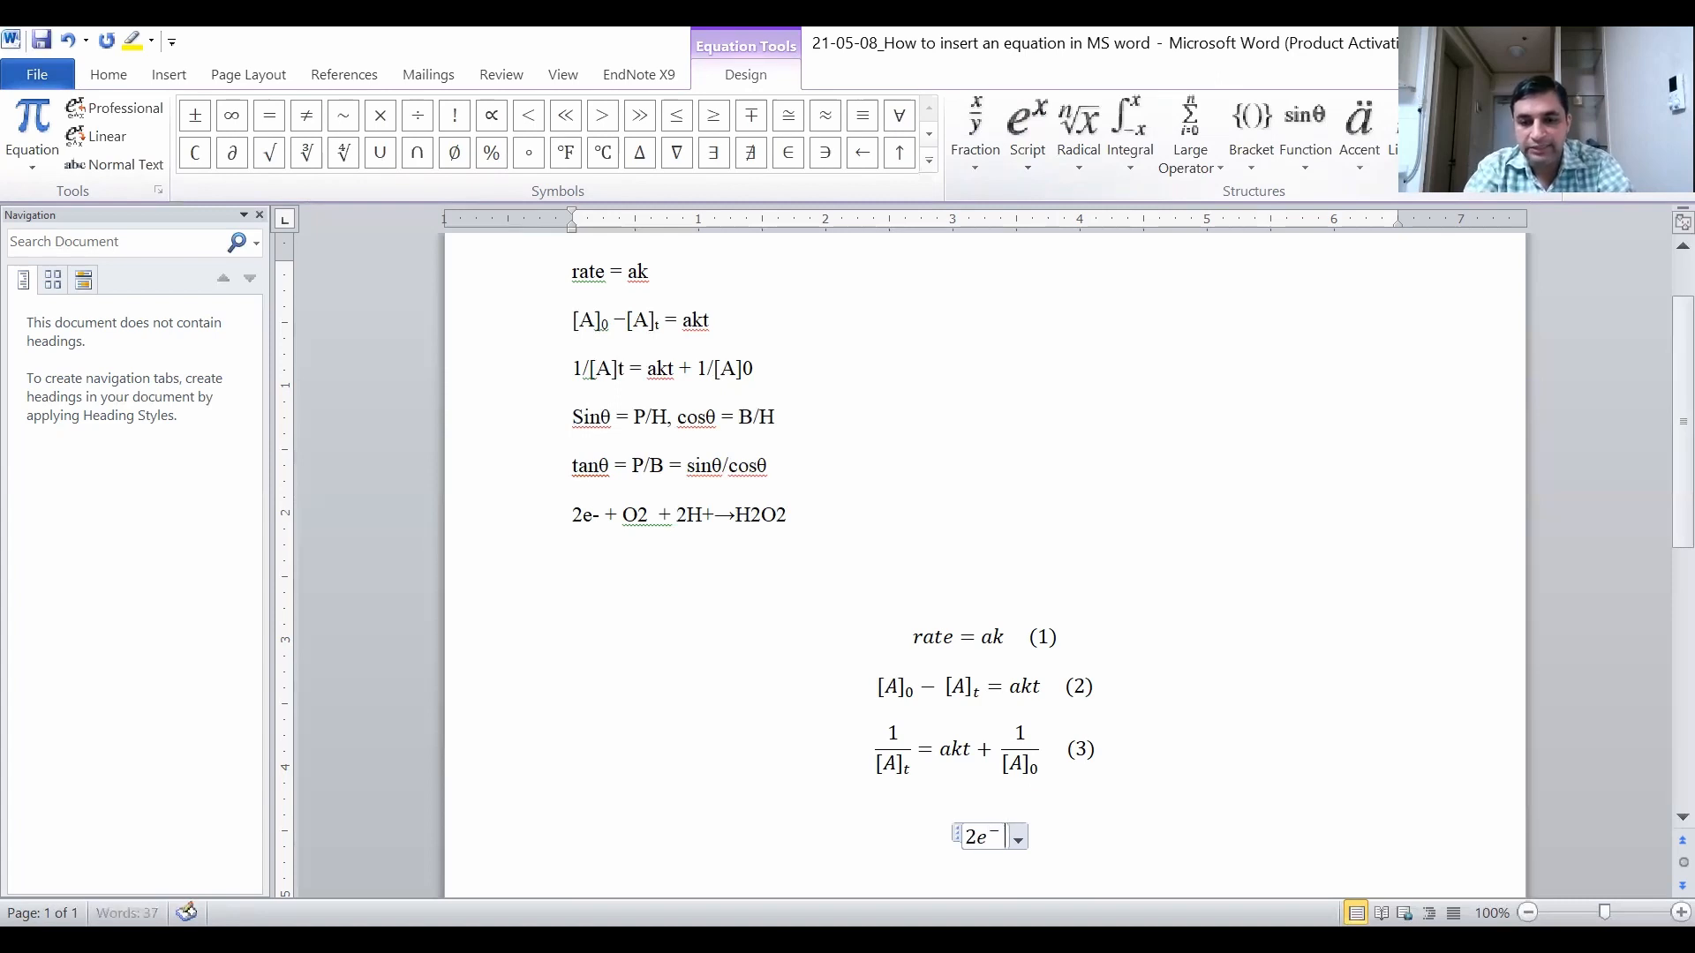
Continue the fourth equation with a plus sign and a subscript structure that has O as the base and 2 as the subscript.
type("+")
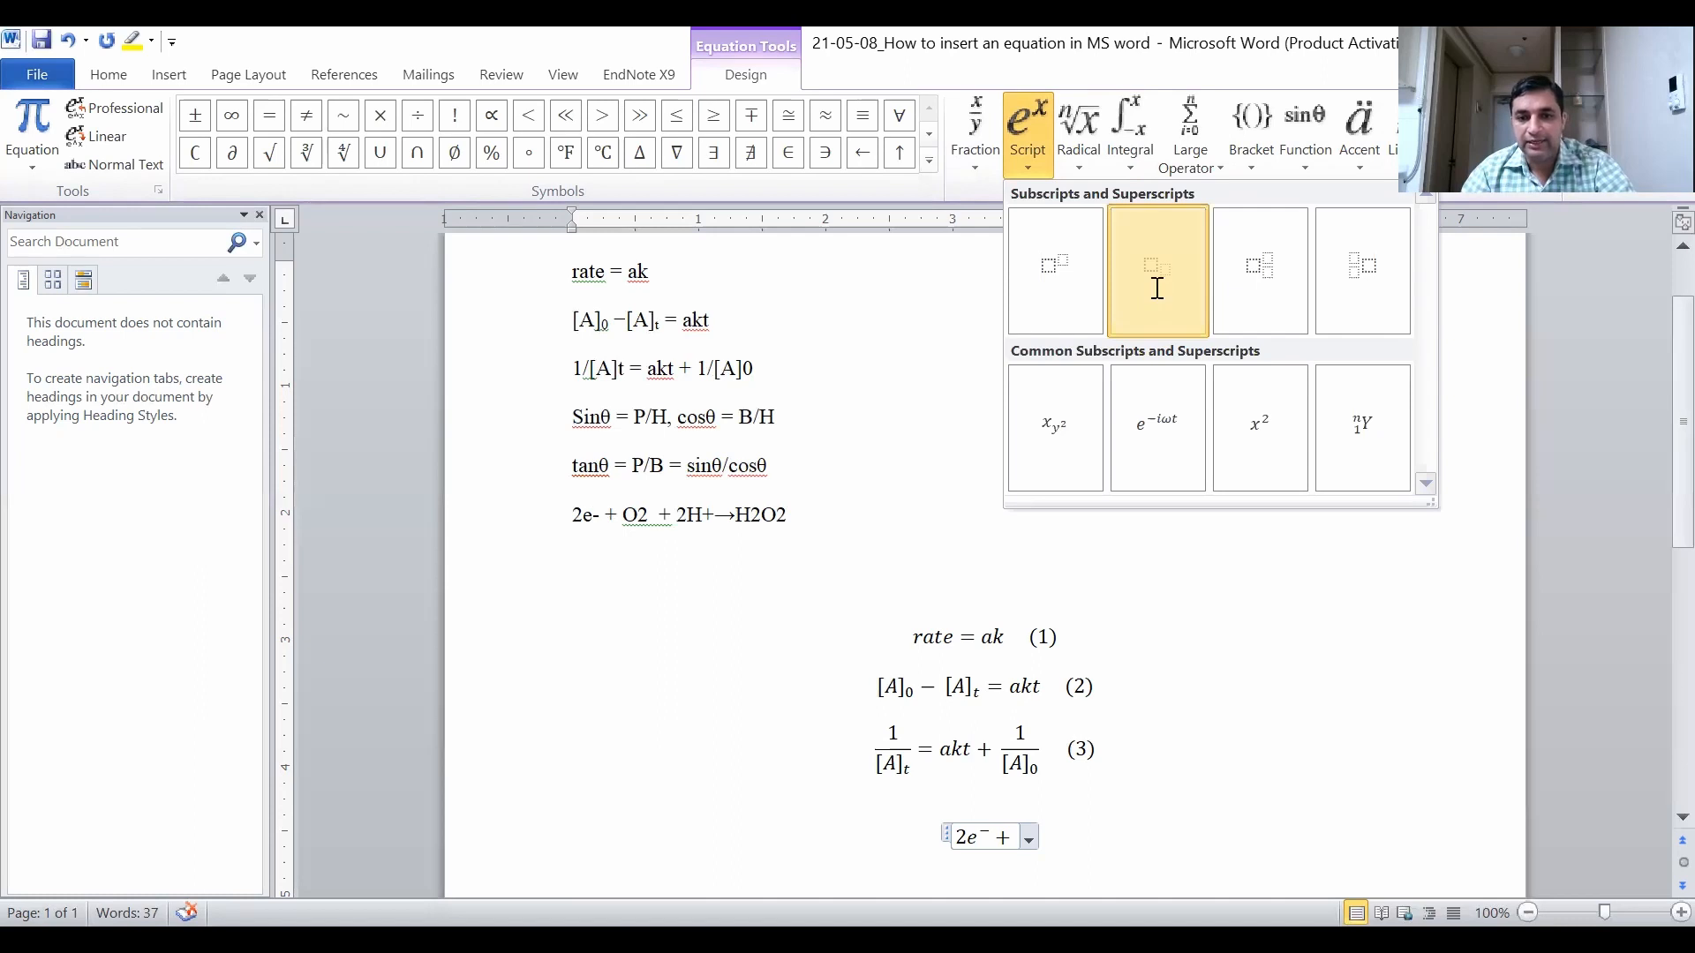
left_click(1155, 285)
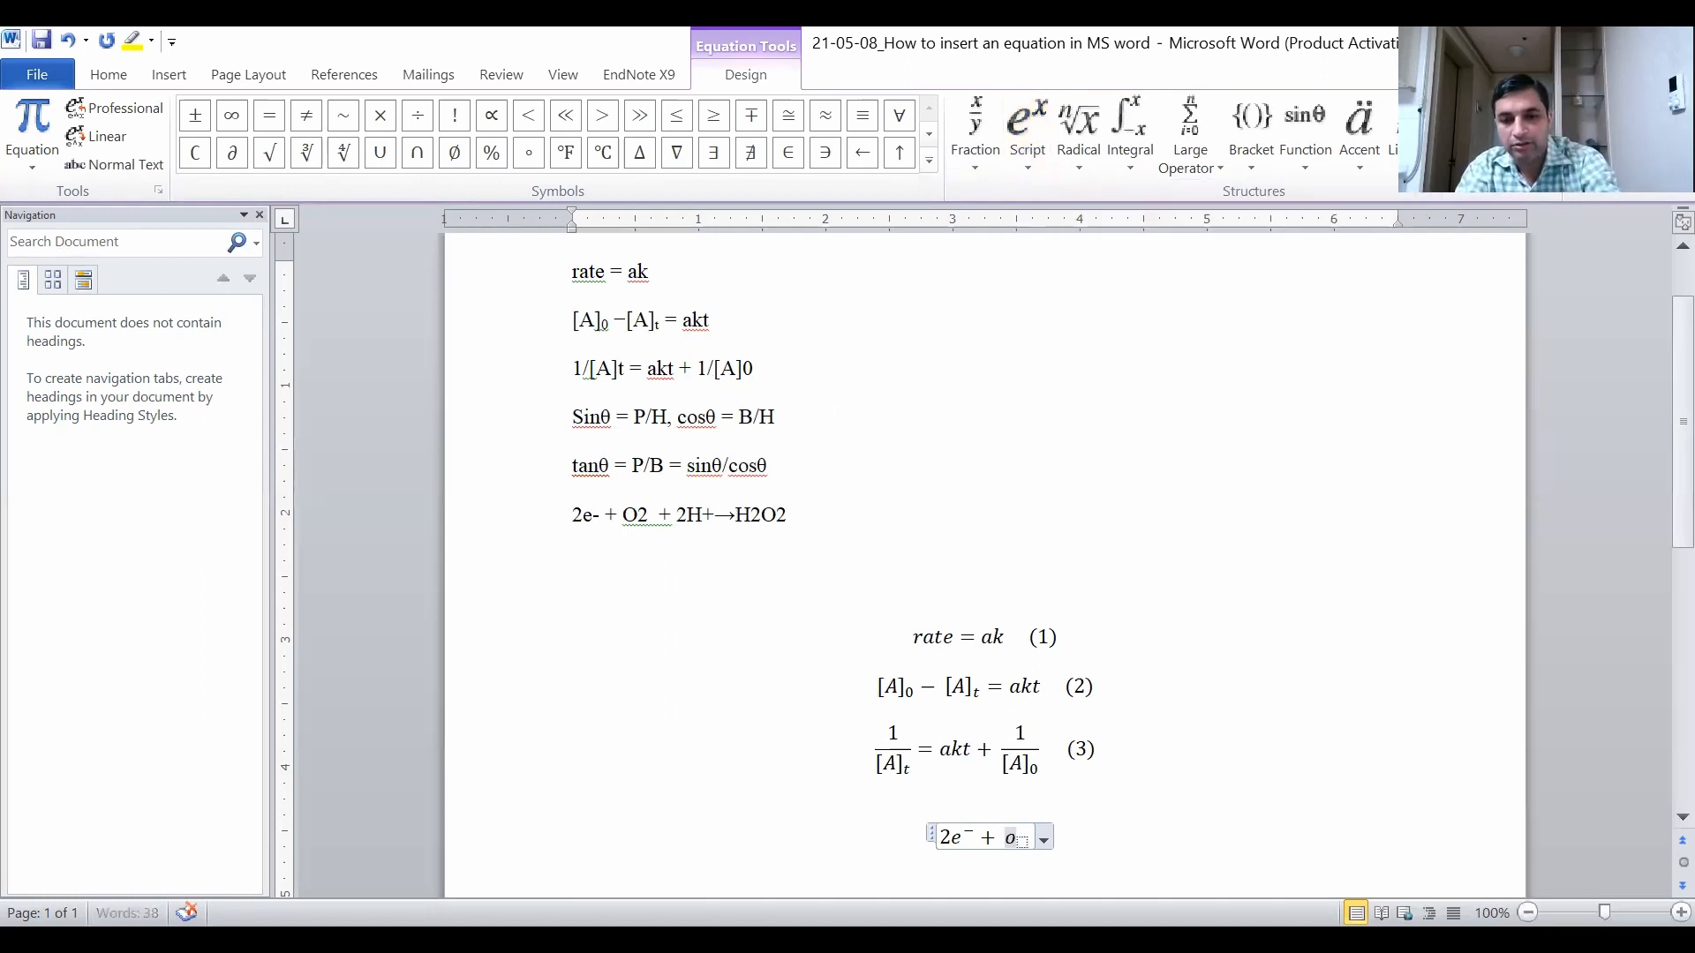
type("O")
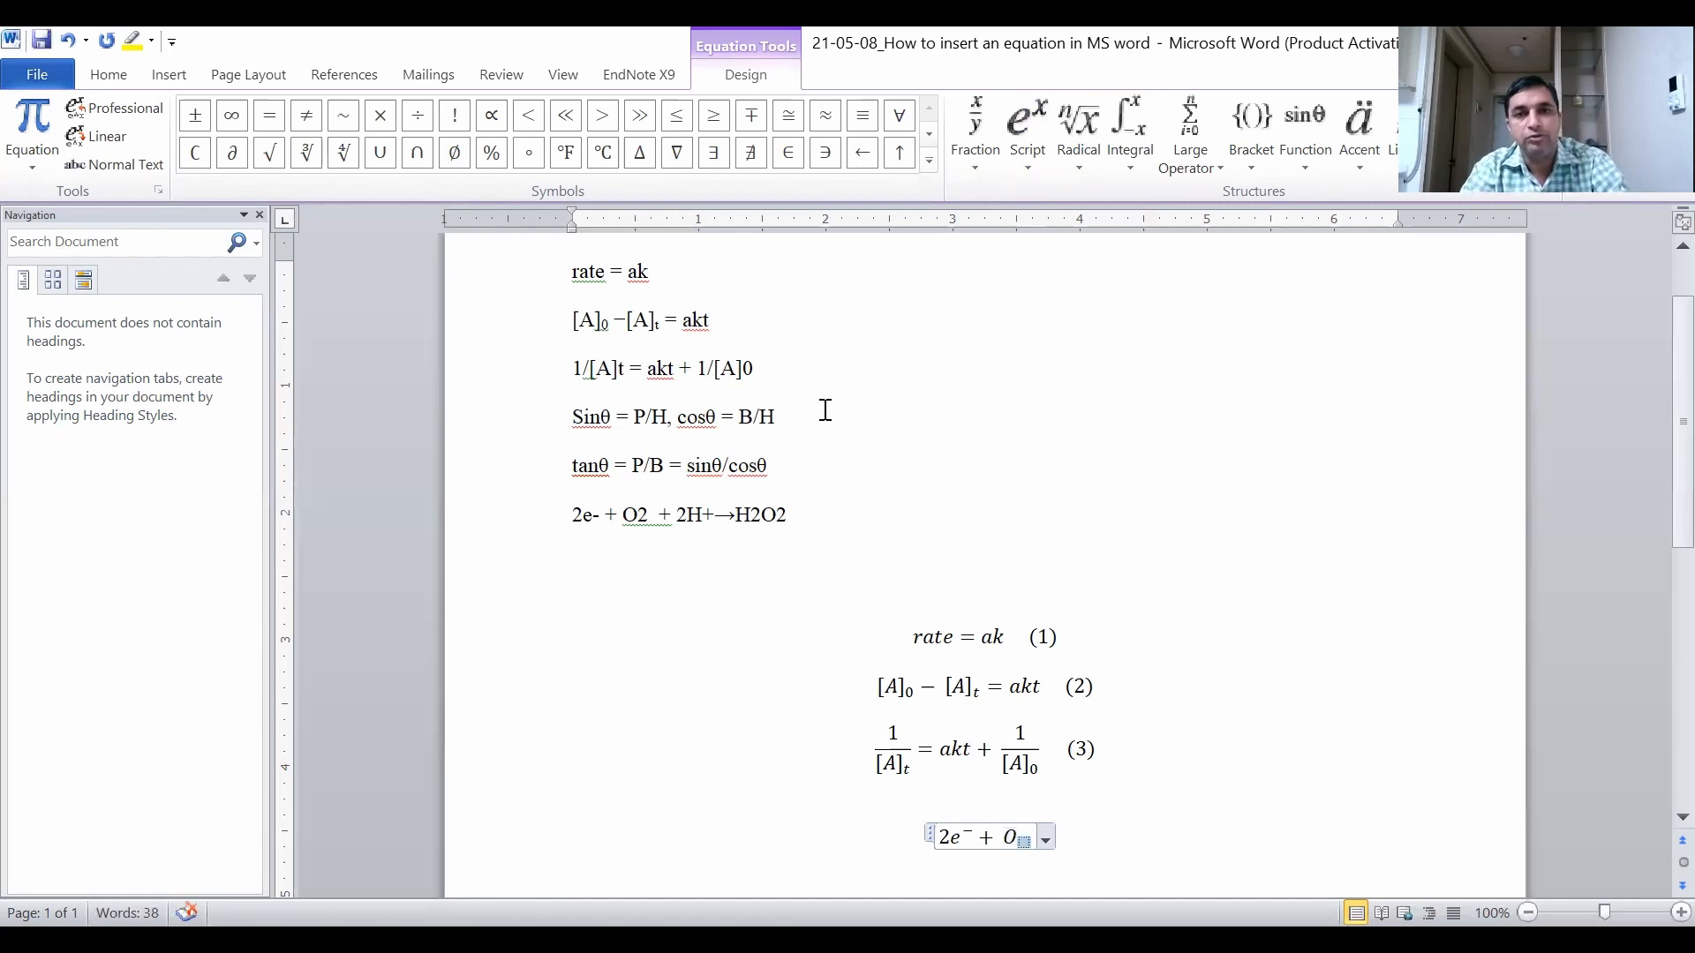
type("2")
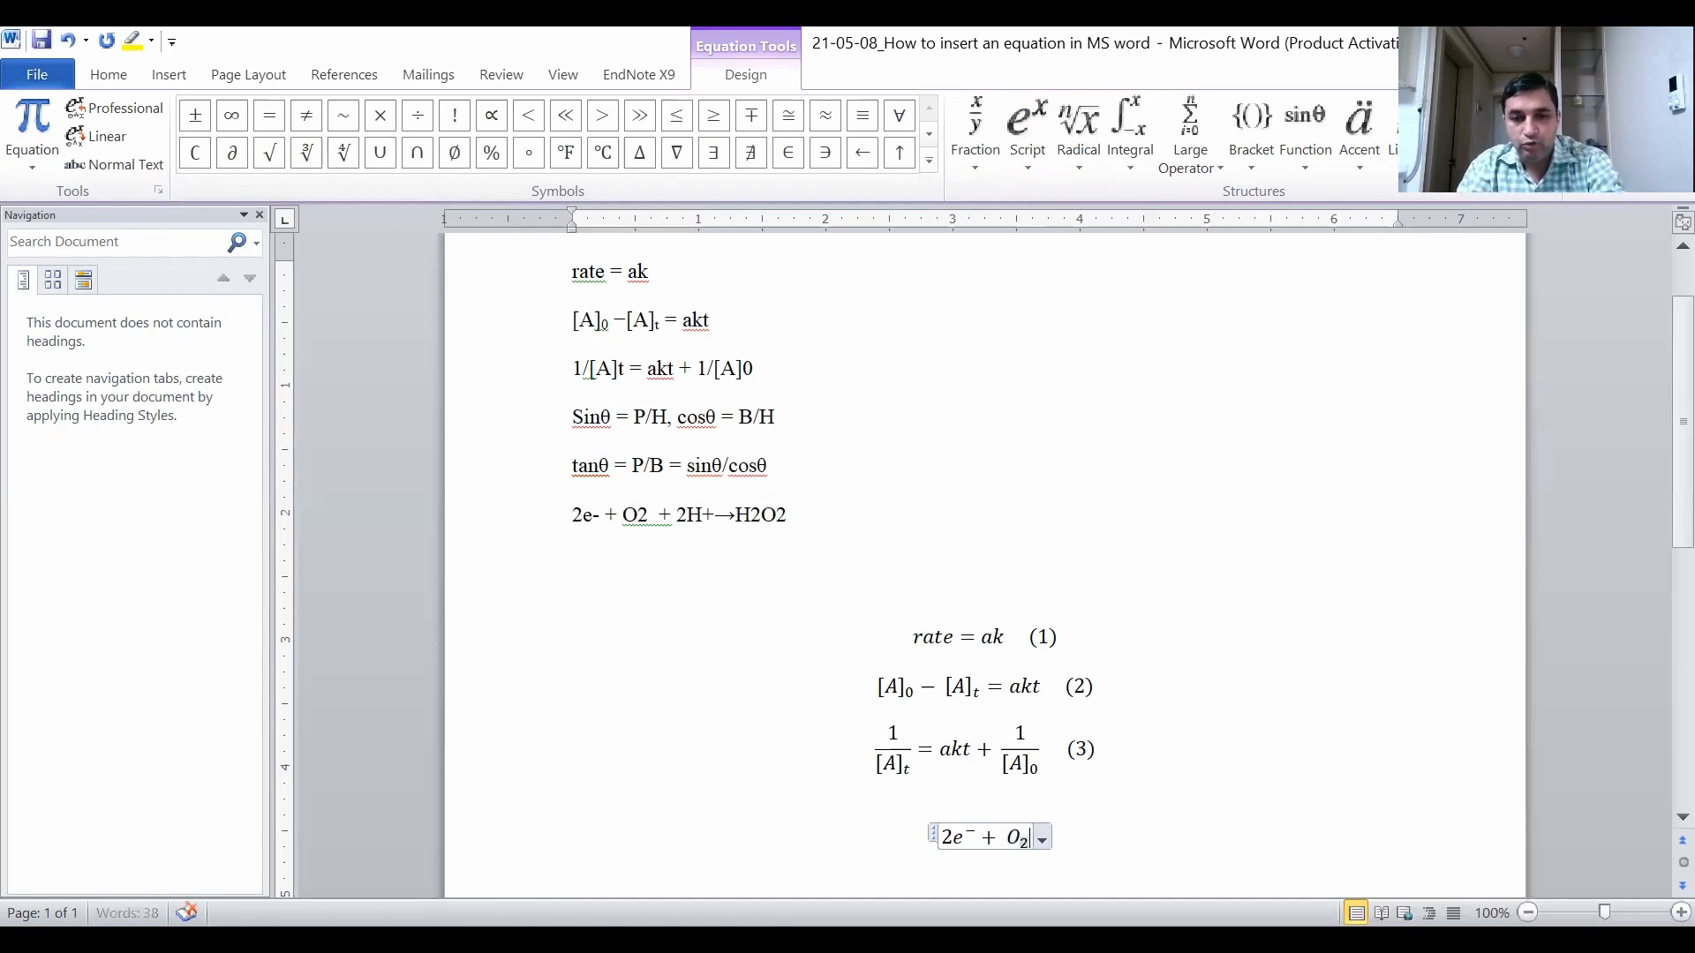
key("Right")
Add another plus sign and a superscript structure with 2H as the base and + as the superscript.
type("+")
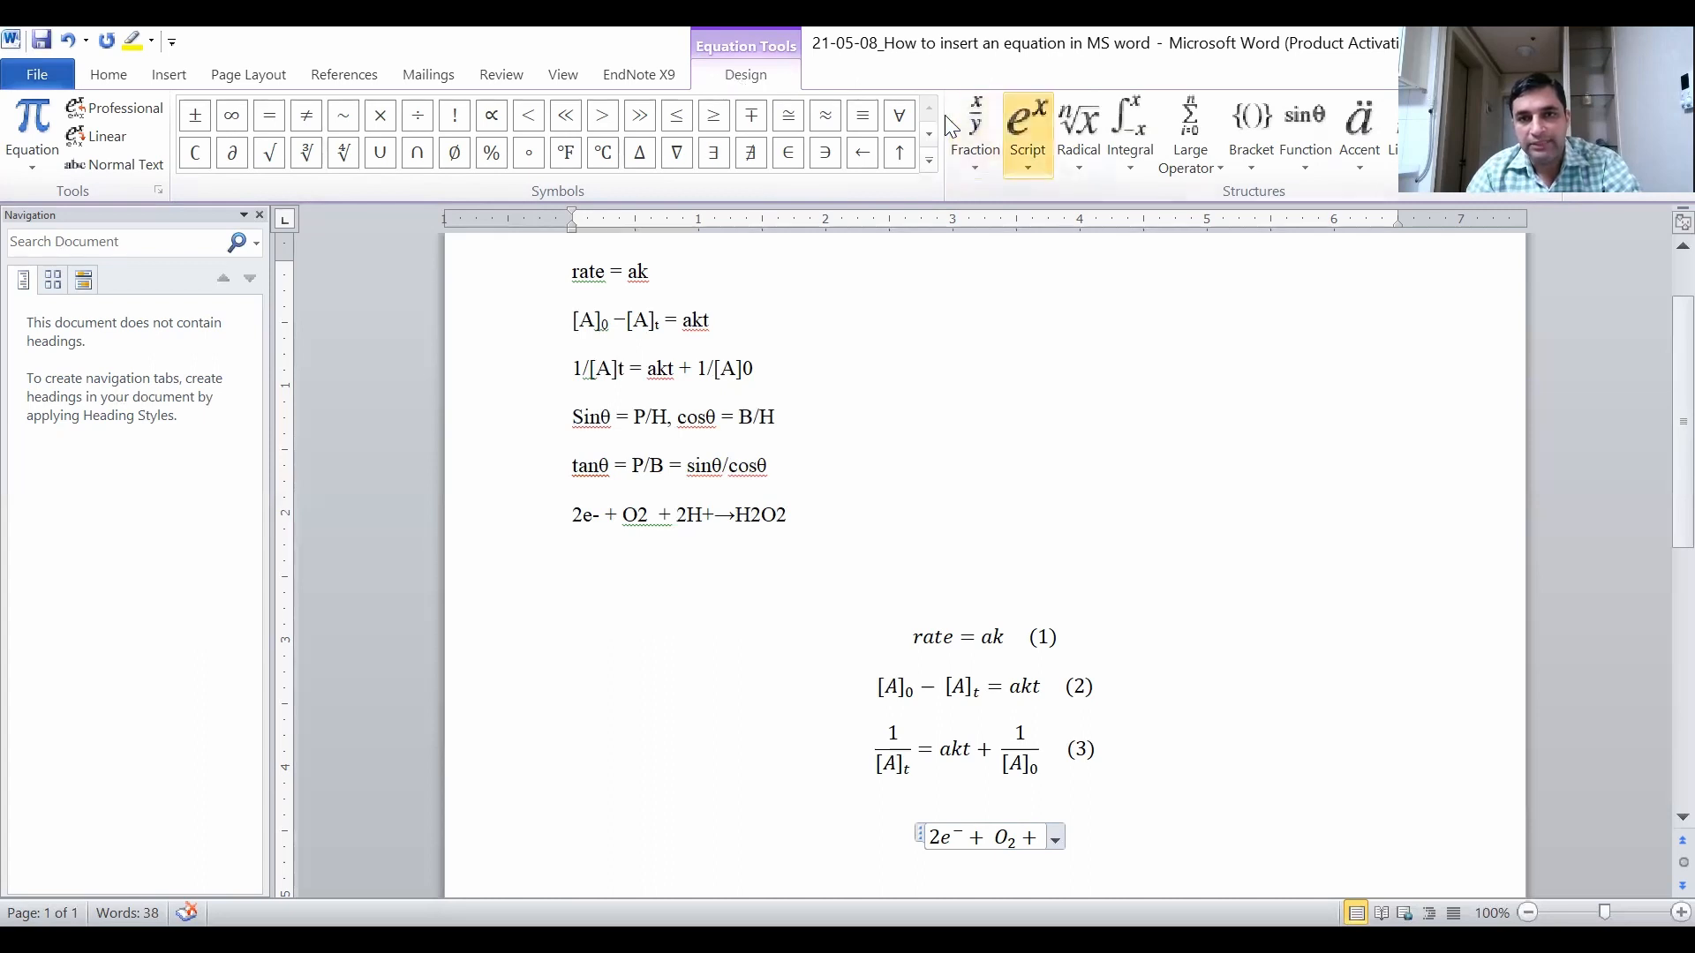
left_click(1028, 141)
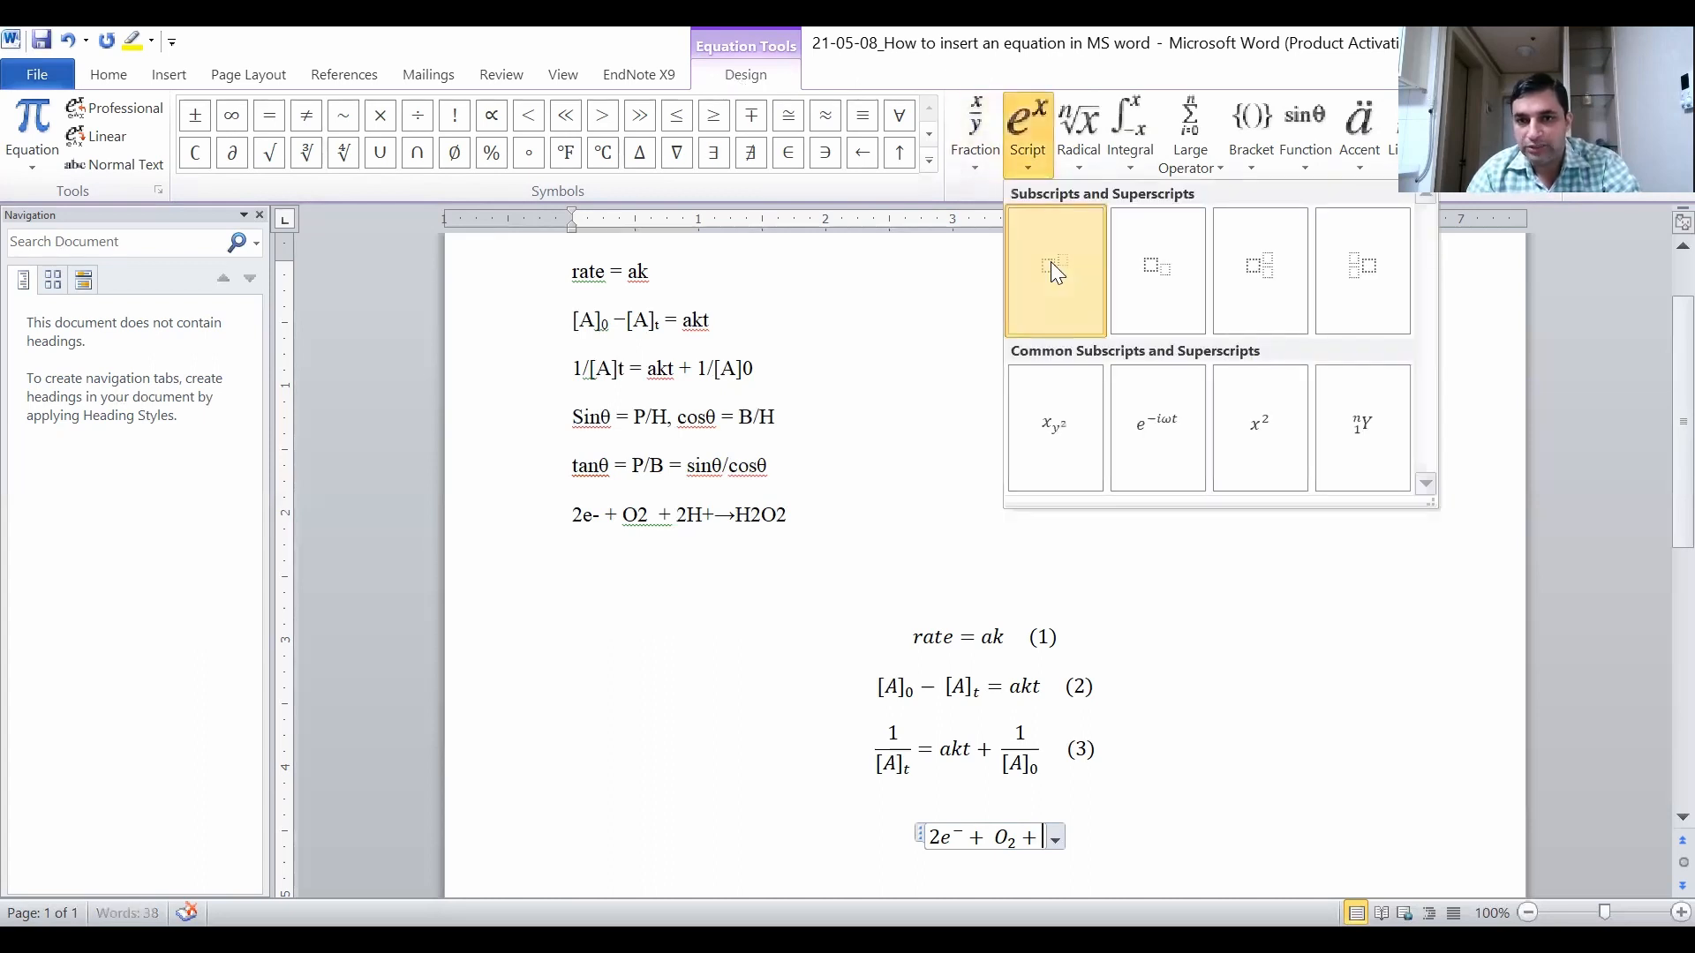
left_click(1050, 262)
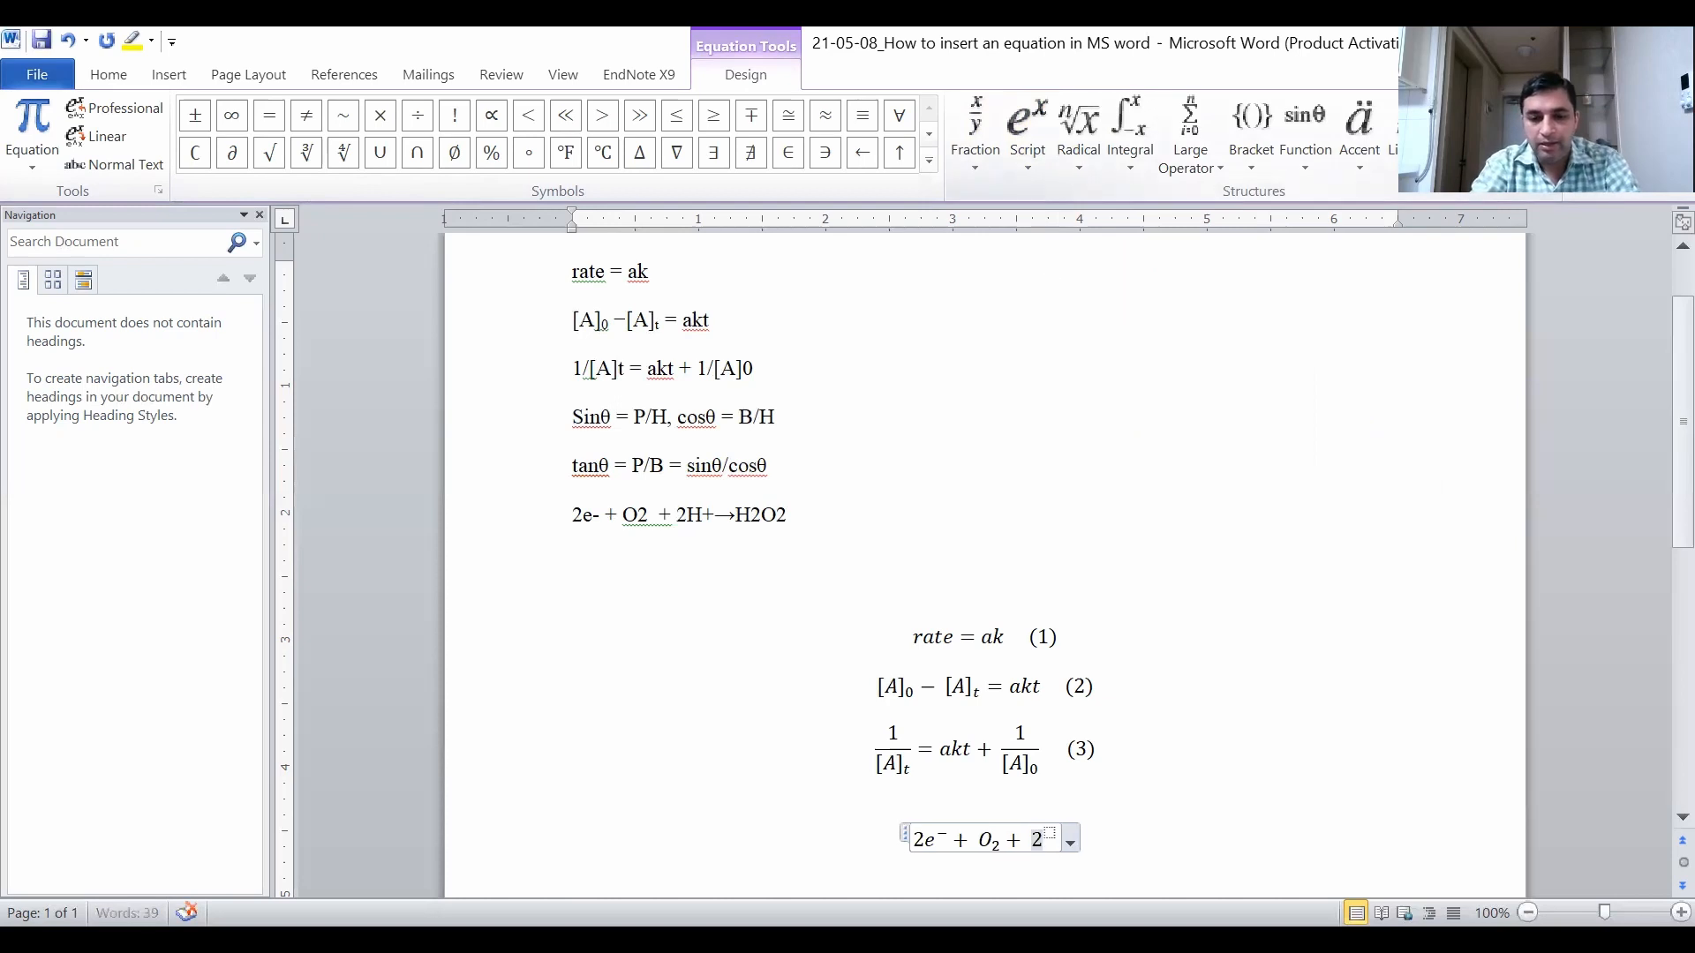
type("2H")
key("Right")
type("+")
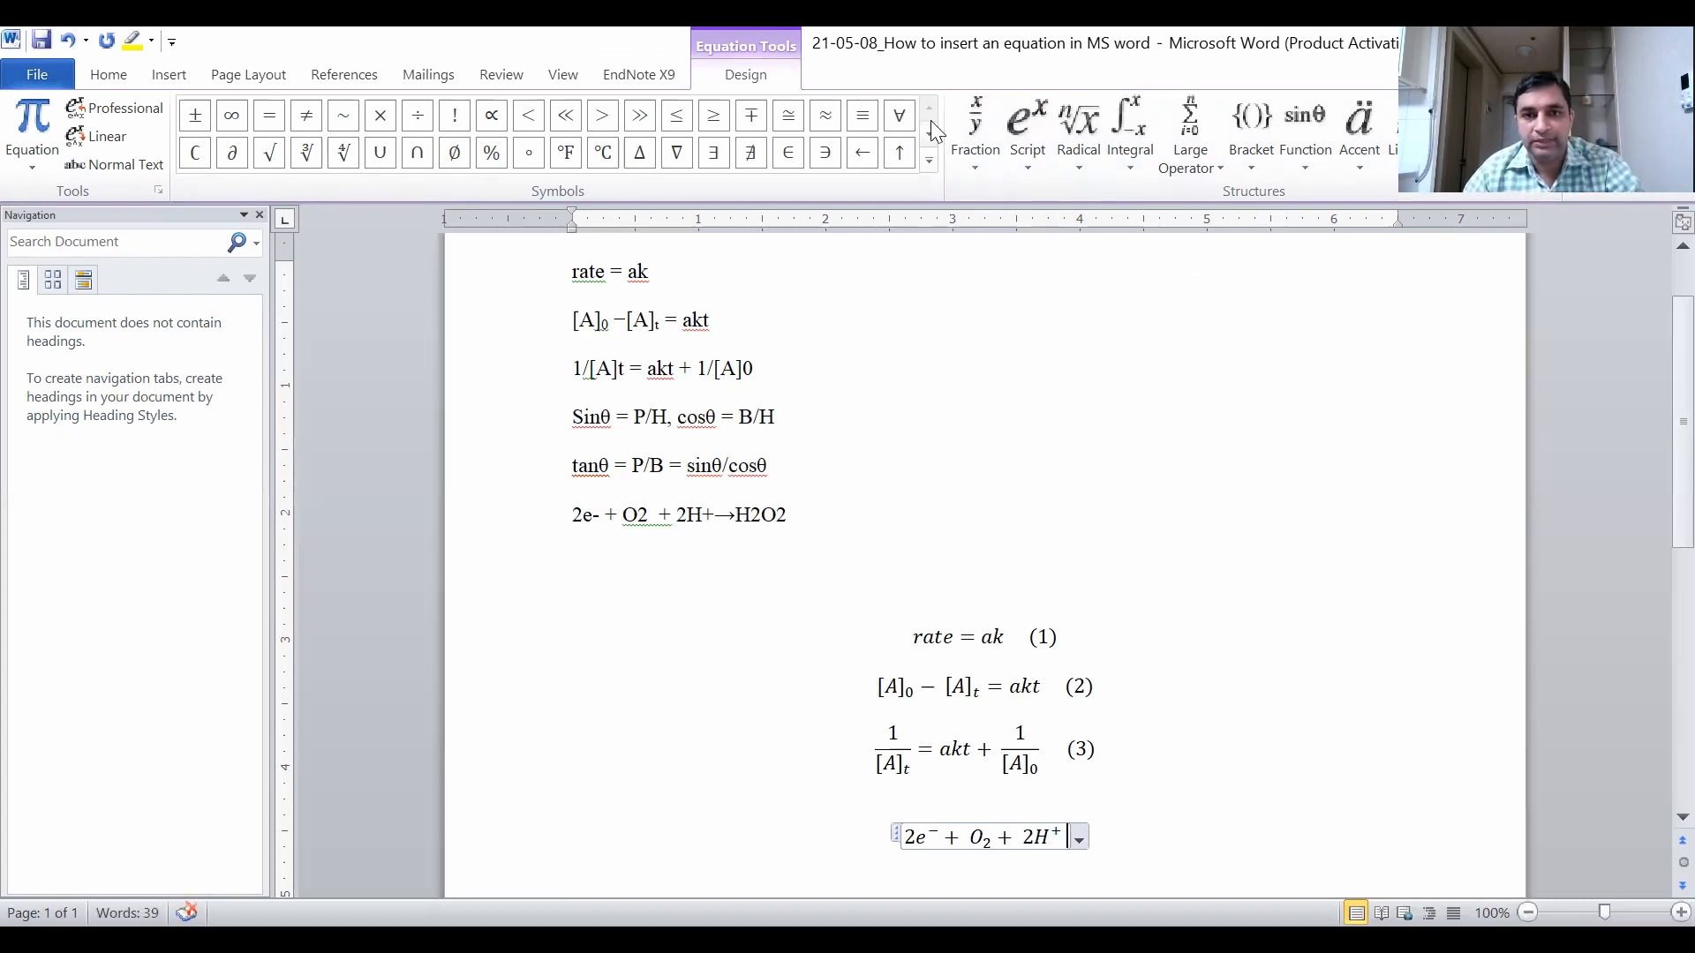
Add a right arrow symbol after 2H⁺, followed by a subscript structure with H as the base and 2 as the subscript.
left_click(929, 160)
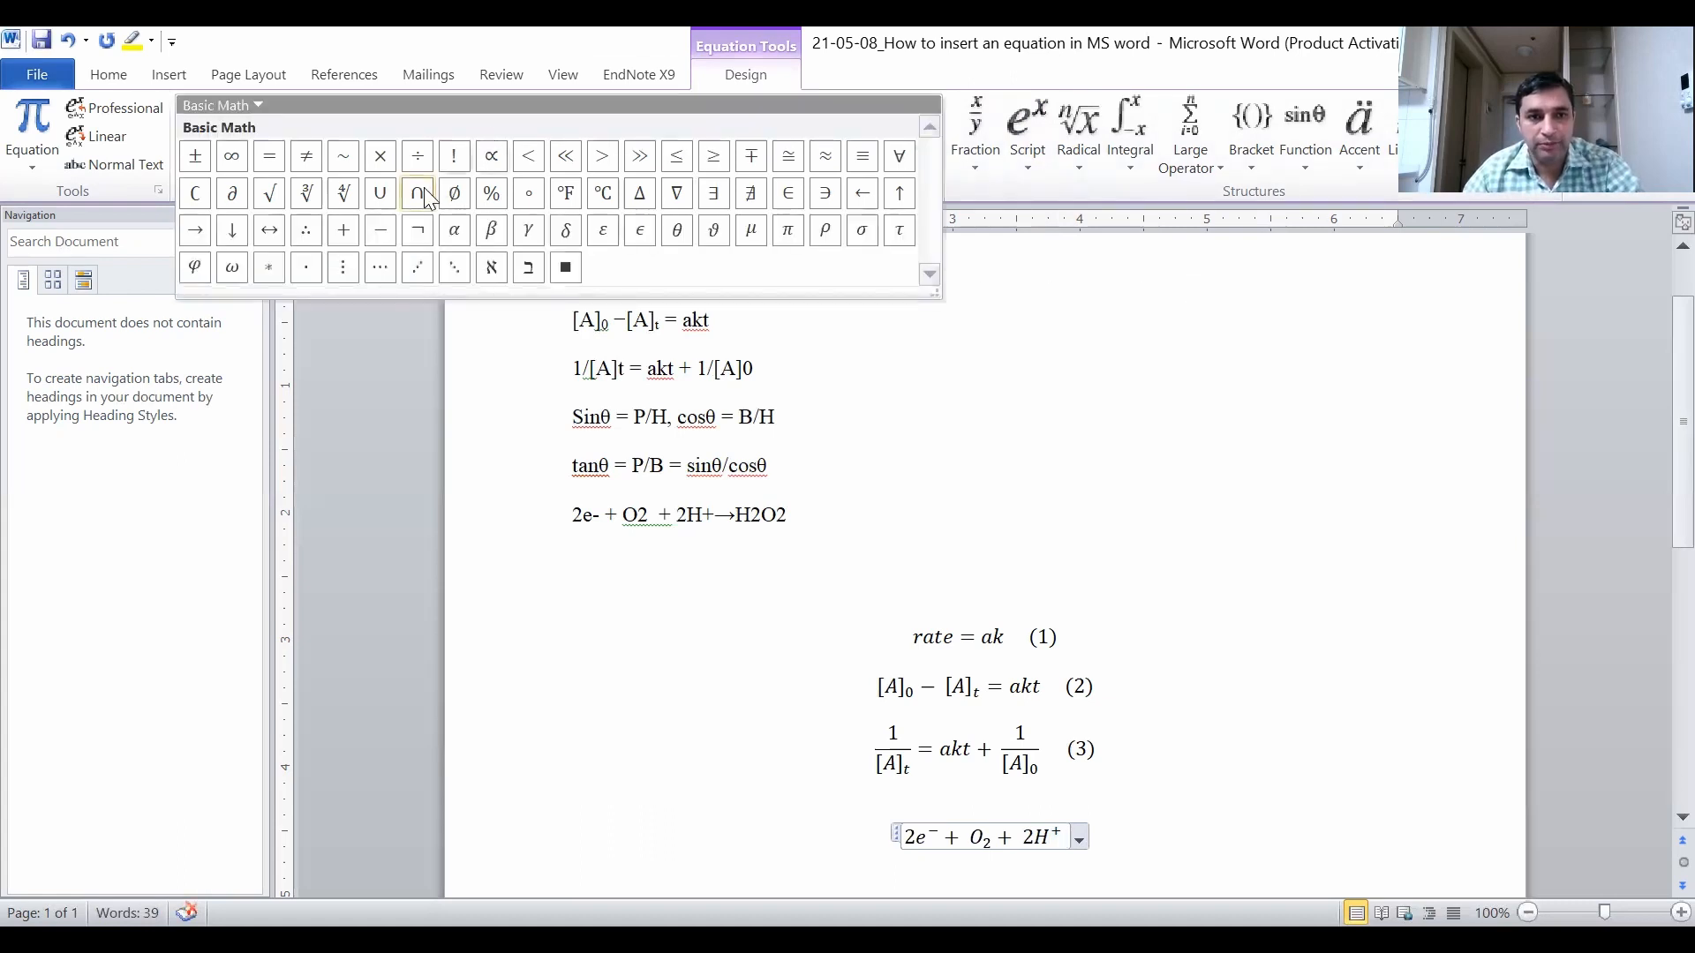
left_click(196, 231)
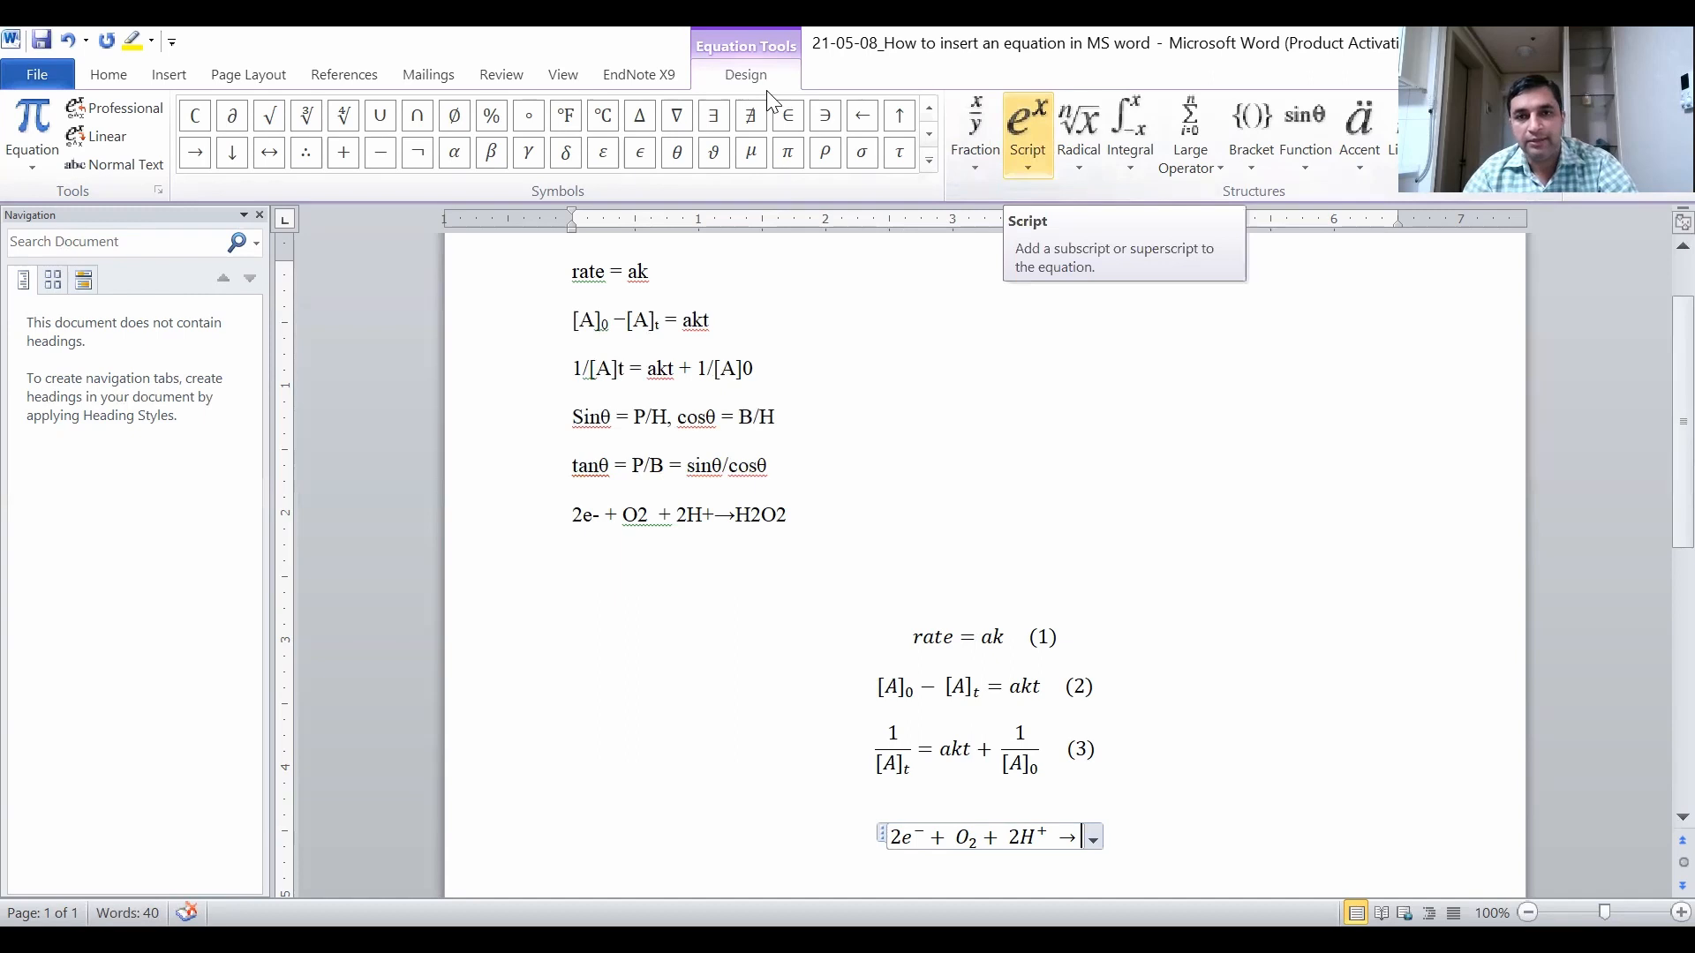
left_click(1028, 141)
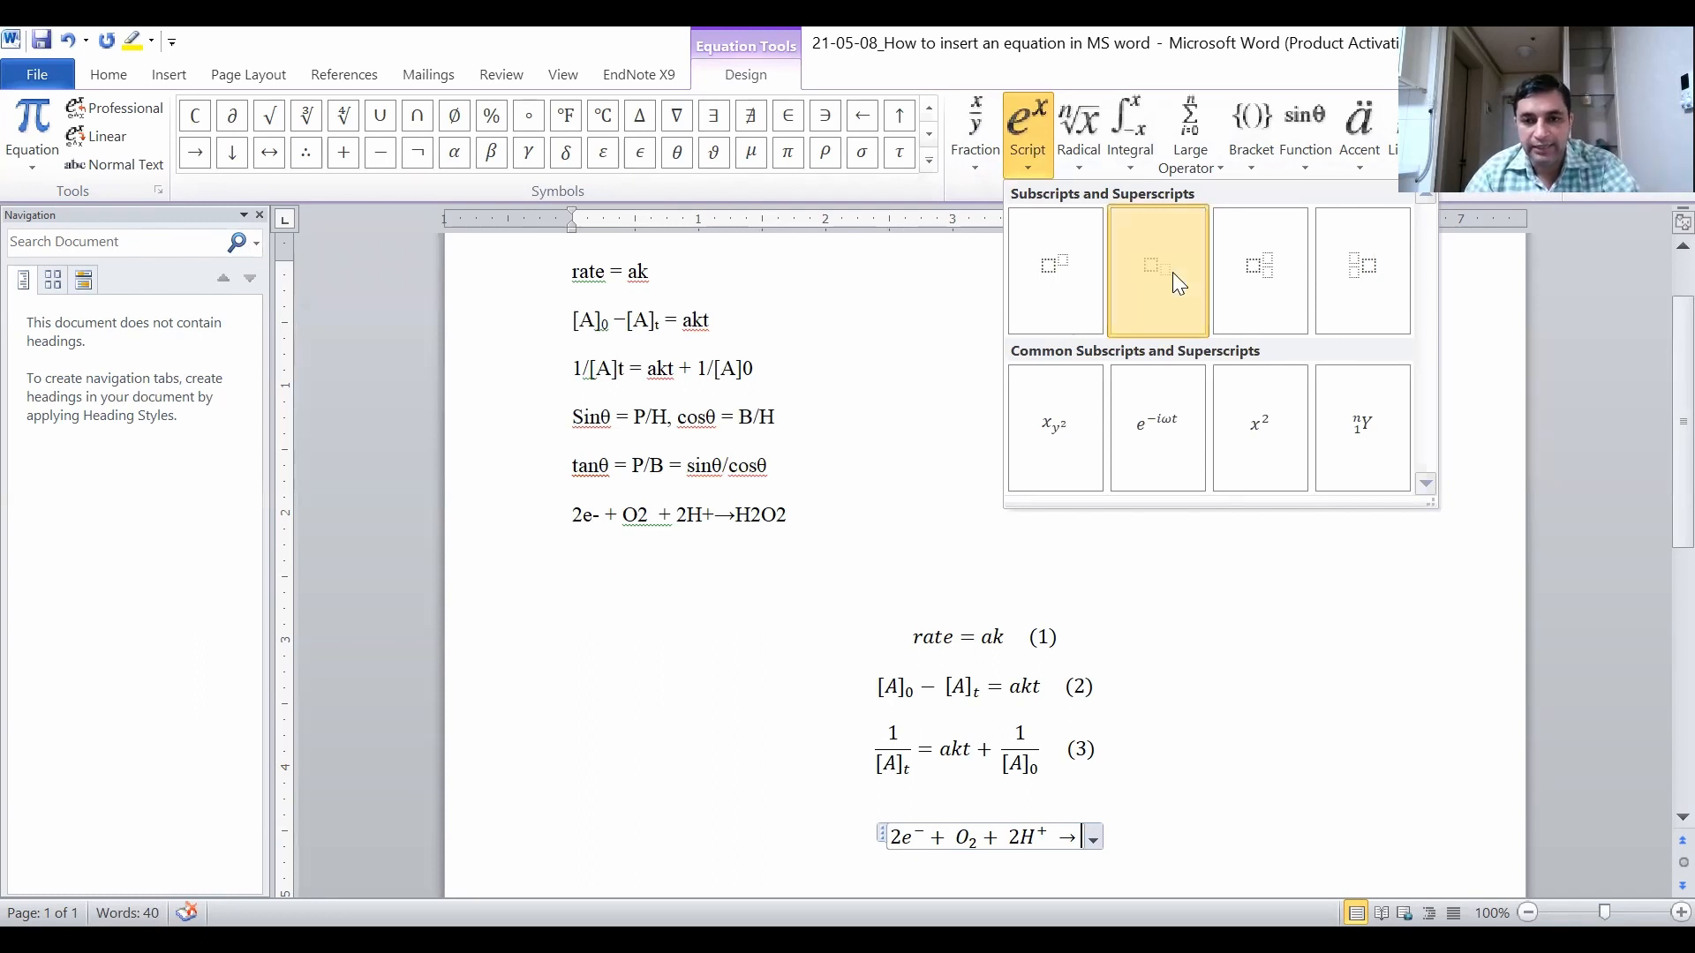
left_click(1174, 277)
type("H2")
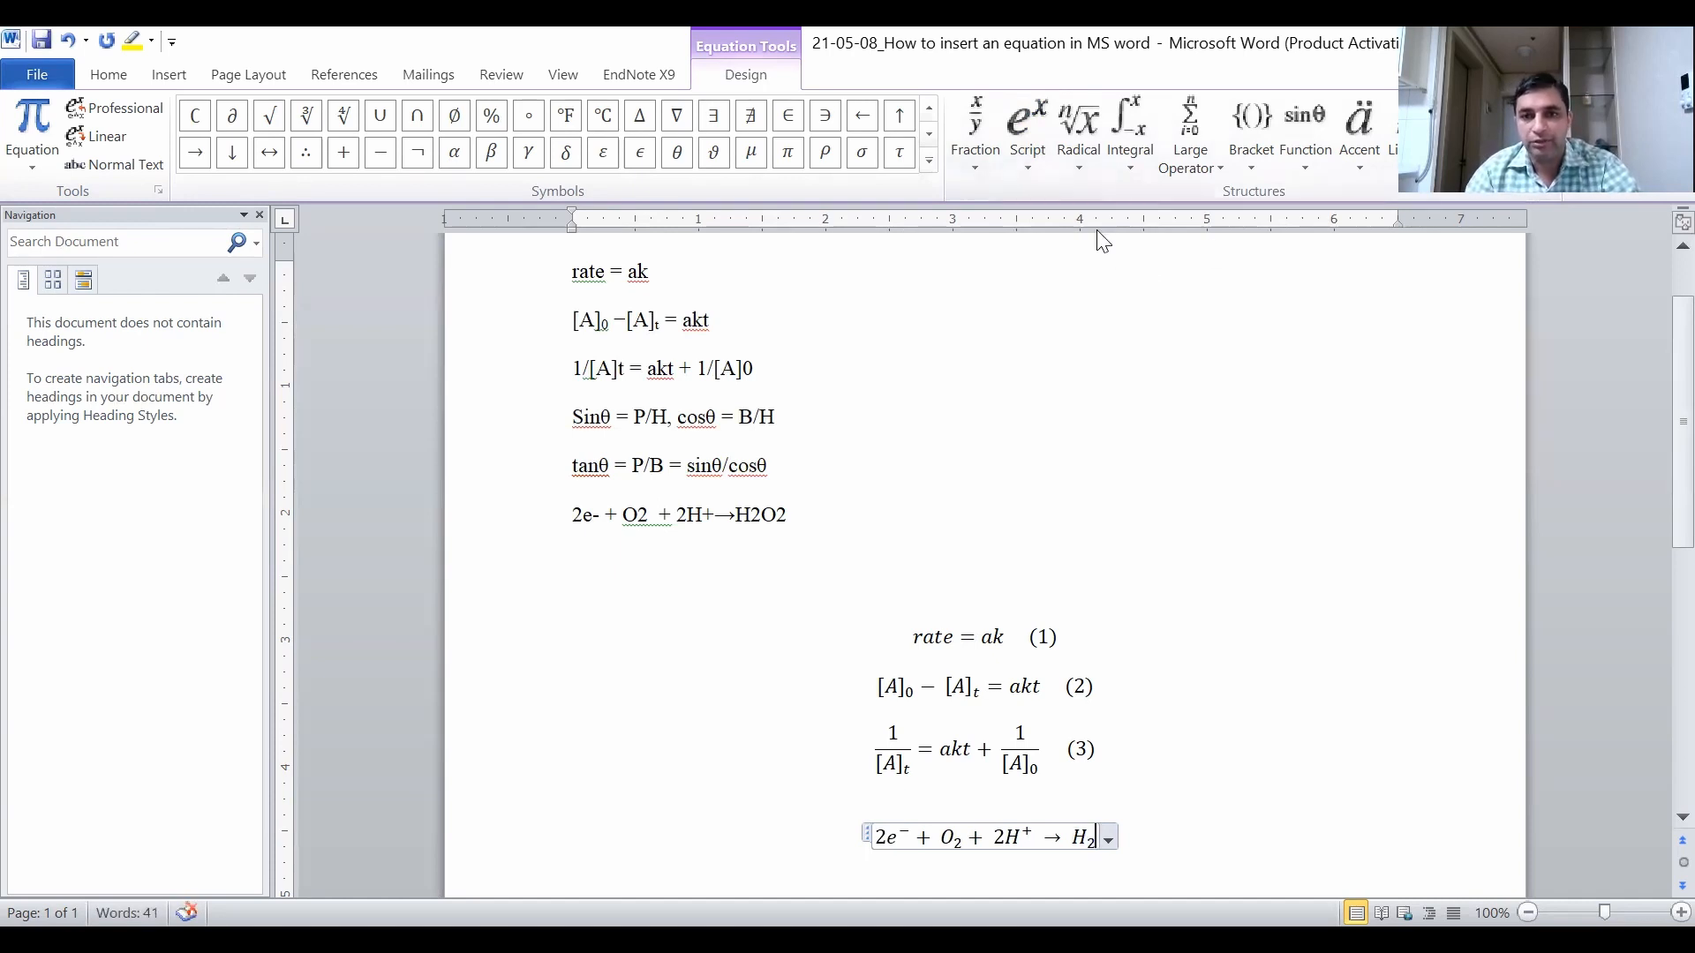
Complete the product with O and subscript 2 using a subscript structure, and end the equation with the number (4).
left_click(1027, 132)
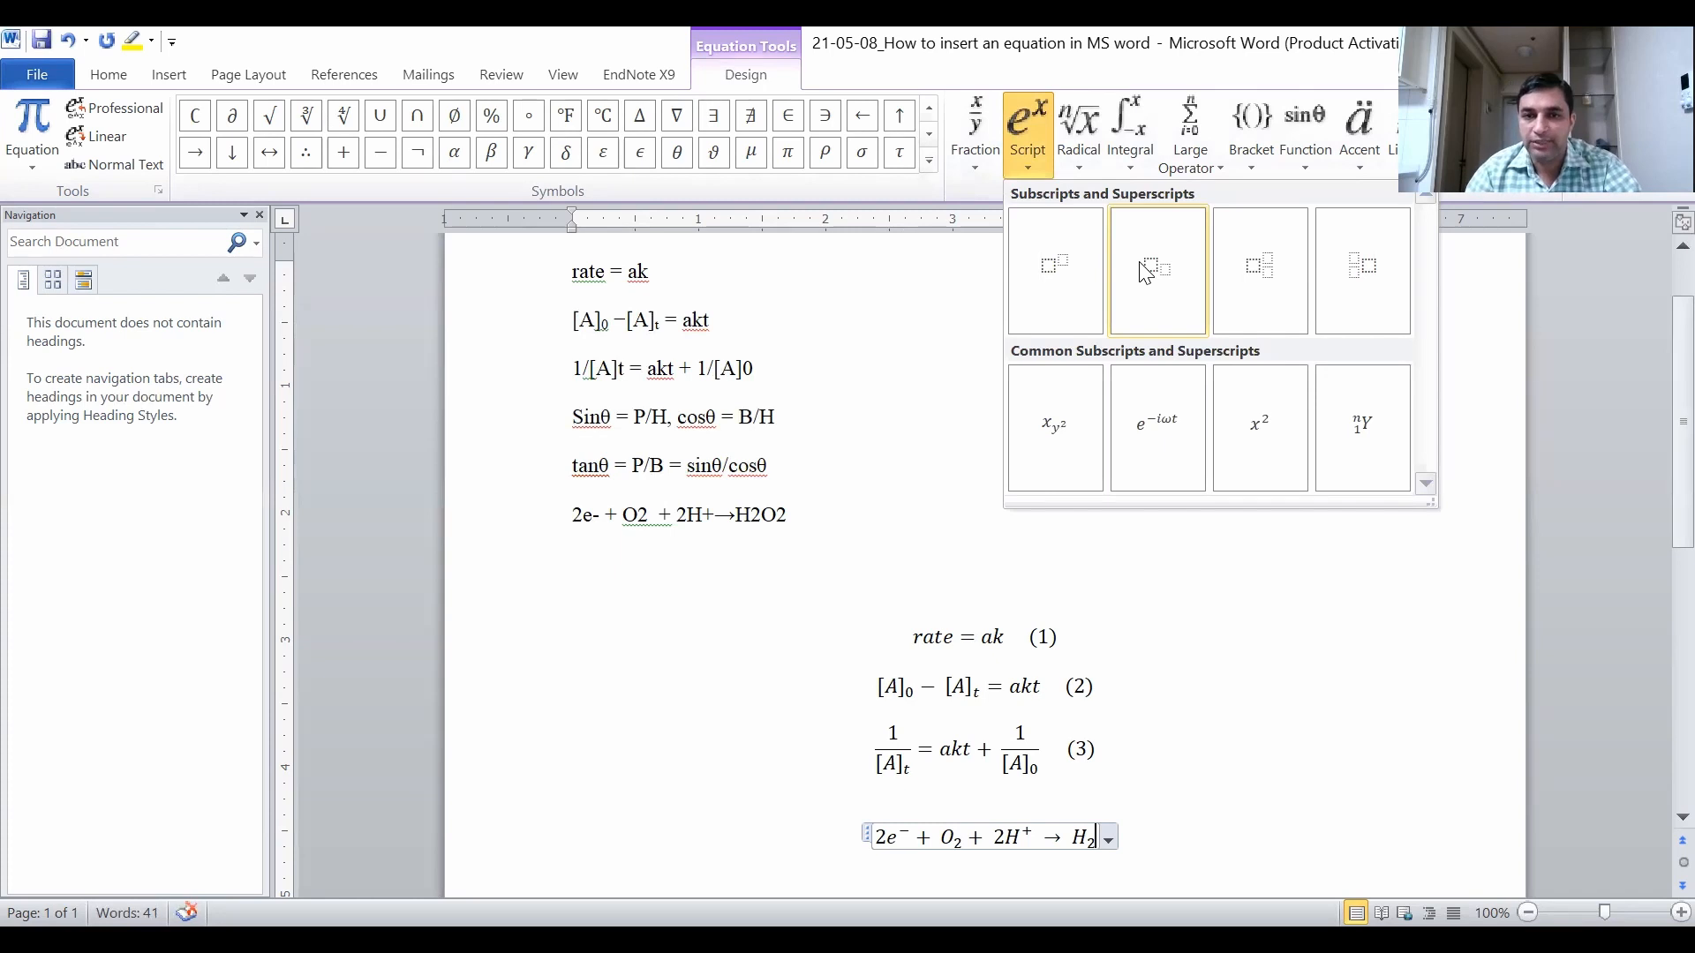
left_click(1145, 272)
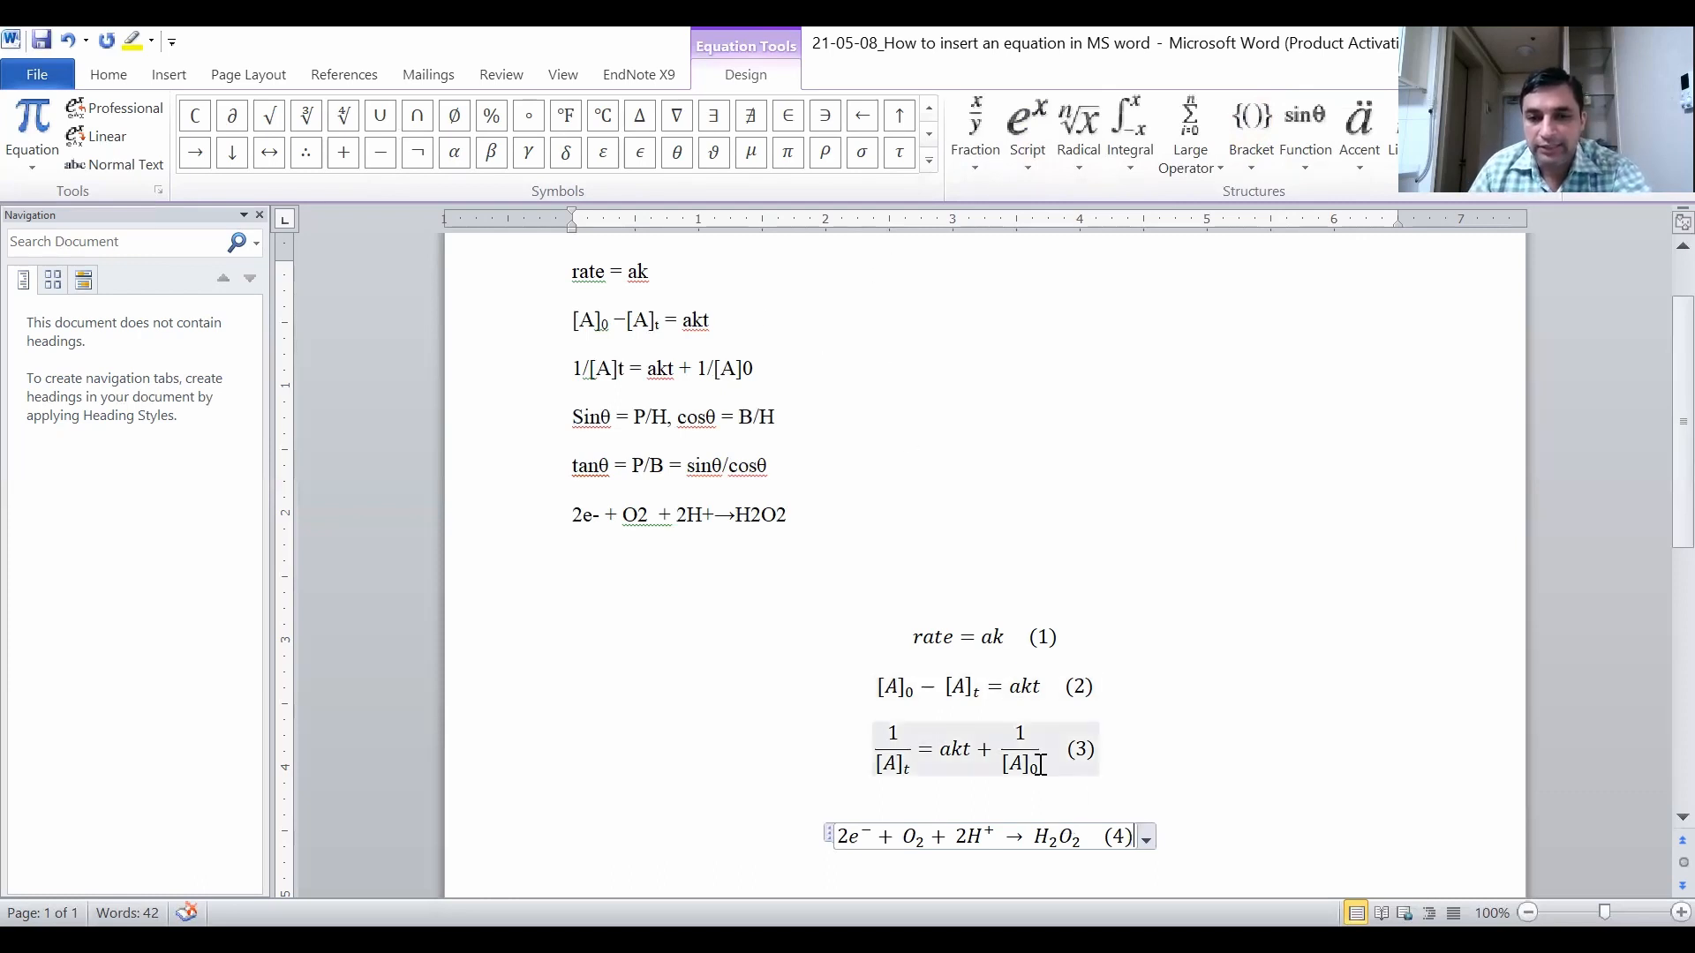
left_click(1213, 841)
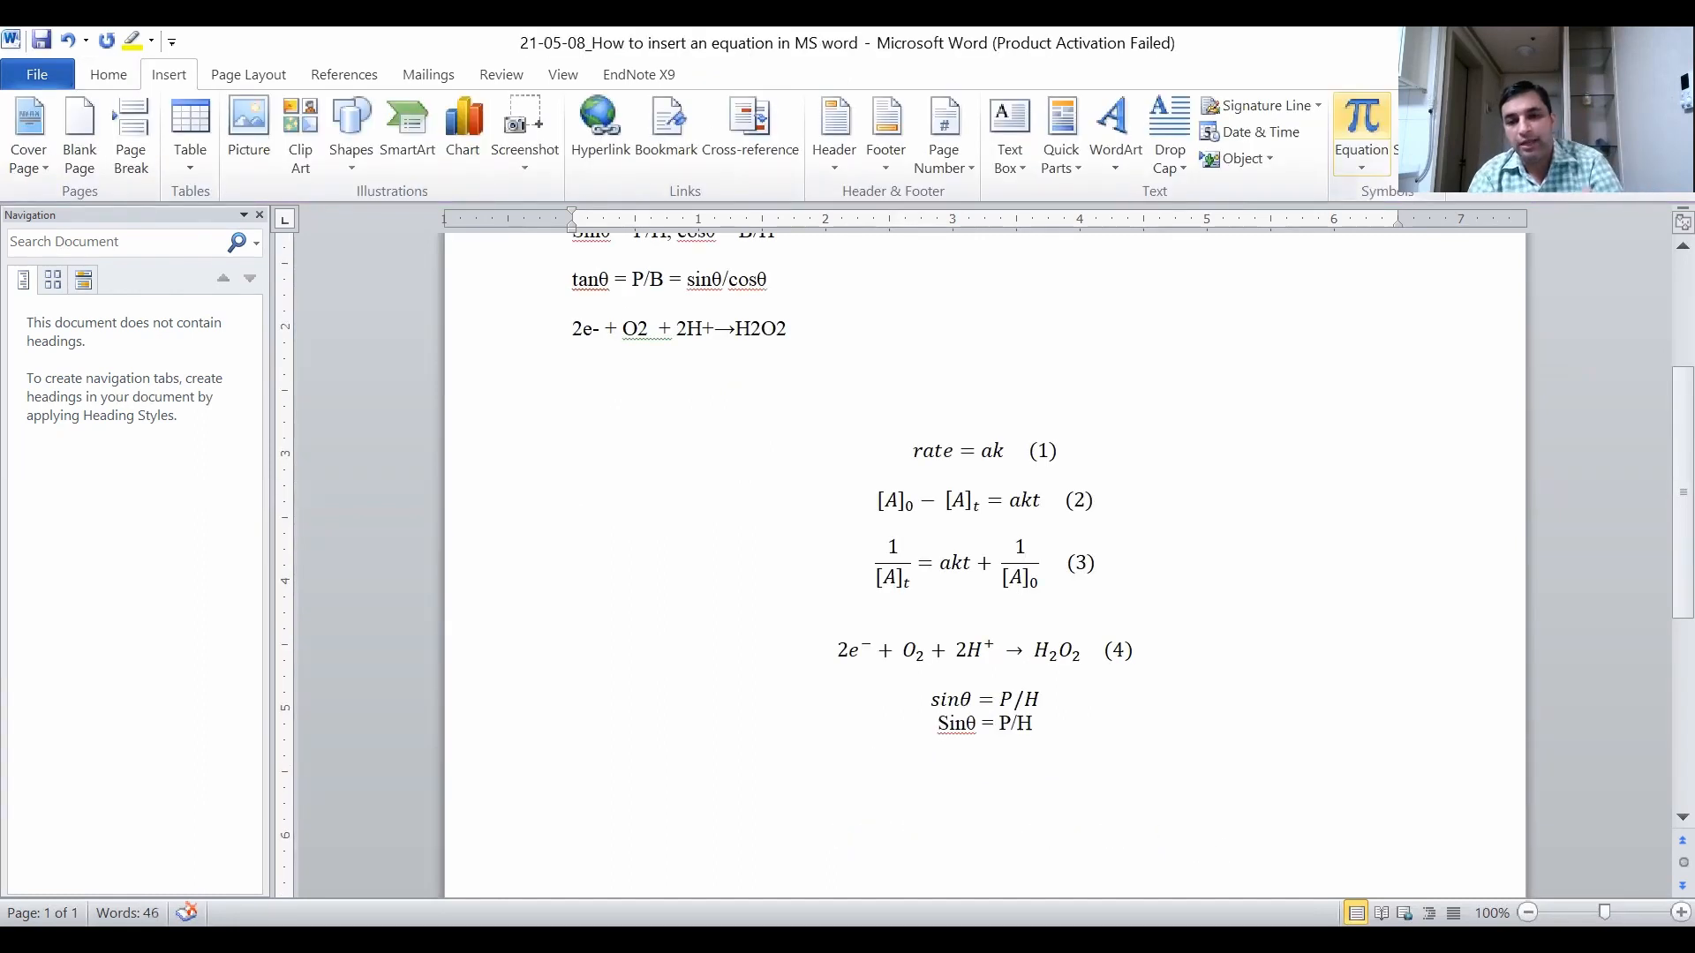